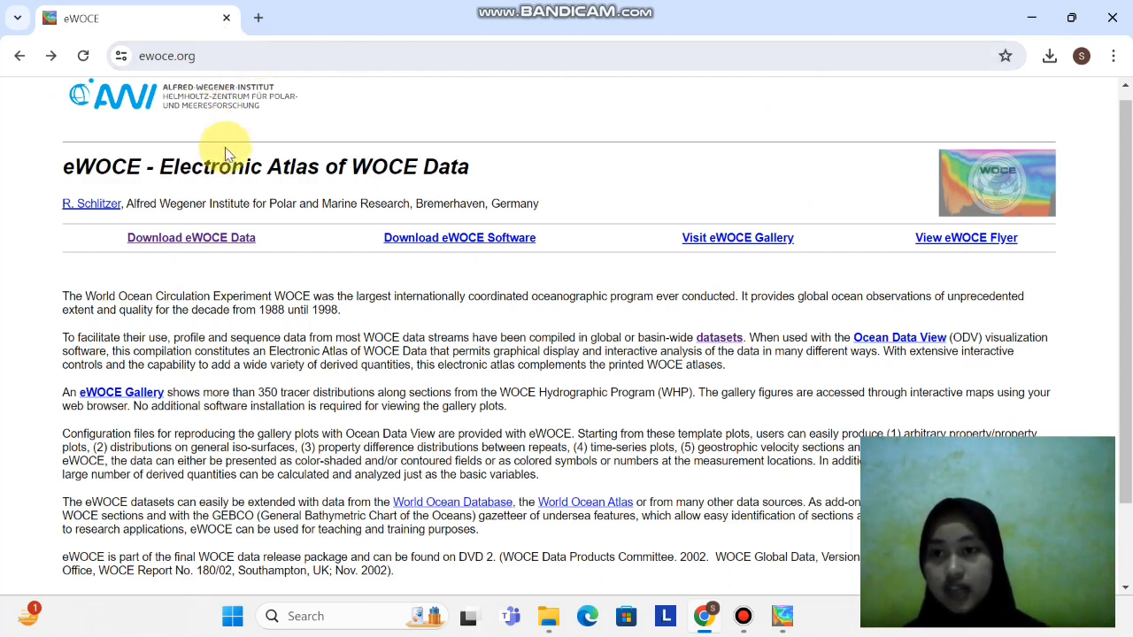
Open the eWOCE data download page and locate the WHP CTD data file
{"action": "left_click", "coordinate": [214, 241]}
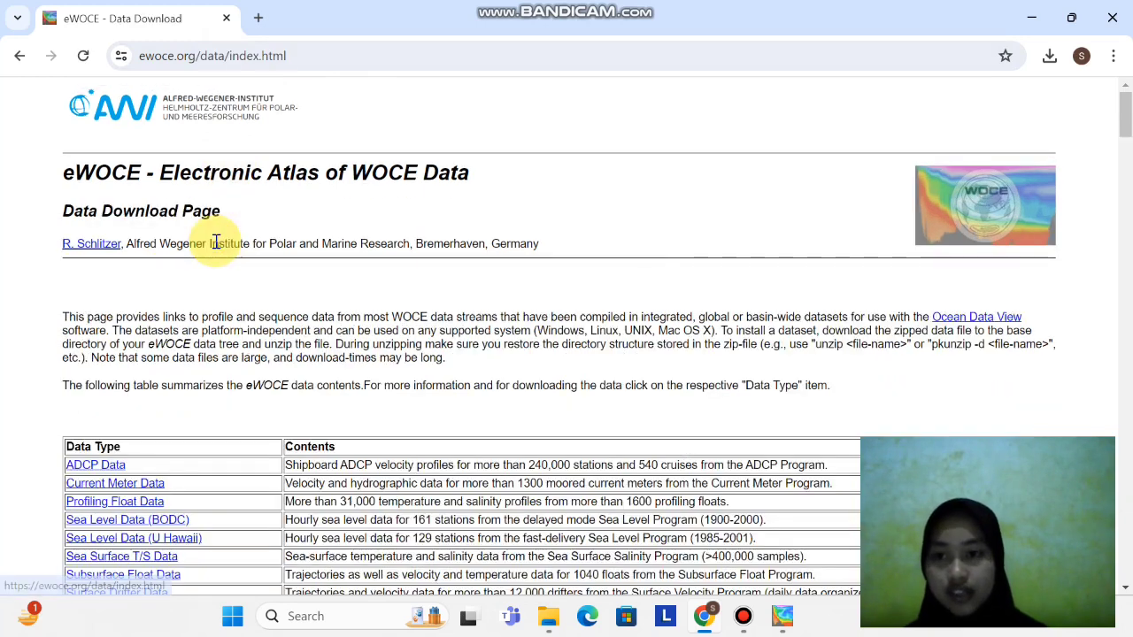
{"action": "left_click_drag", "start_coordinate": [1124, 113], "coordinate": [1127, 460]}
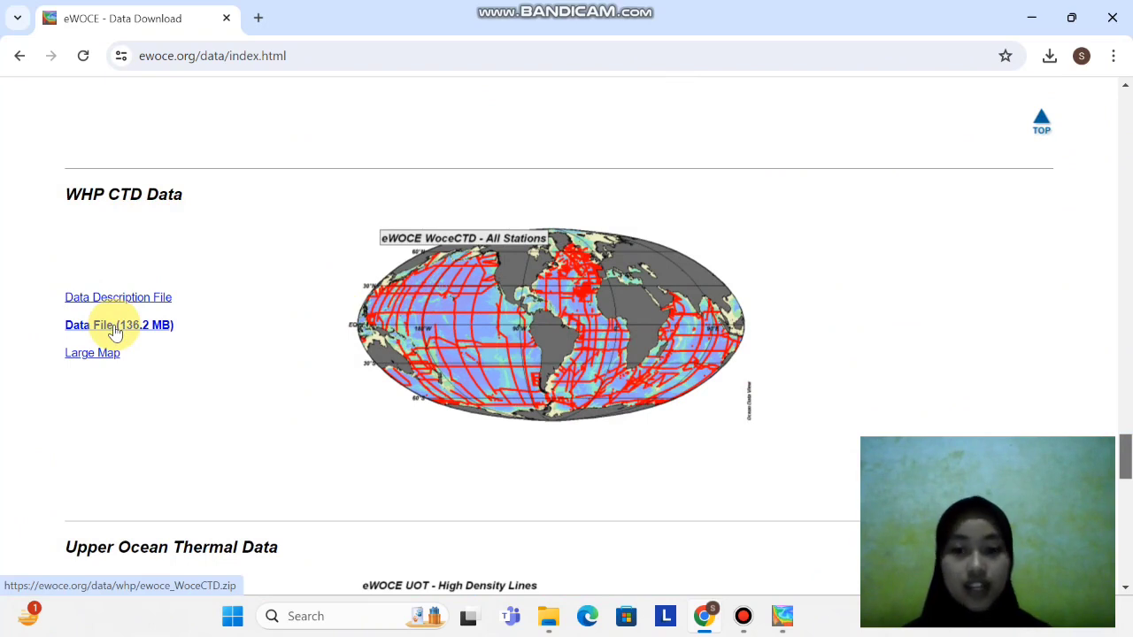
Switch to File Explorer and check the extraction option for the downloaded ewoce_WoceCTD archive, then put the window away
{"action": "left_click", "coordinate": [546, 620]}
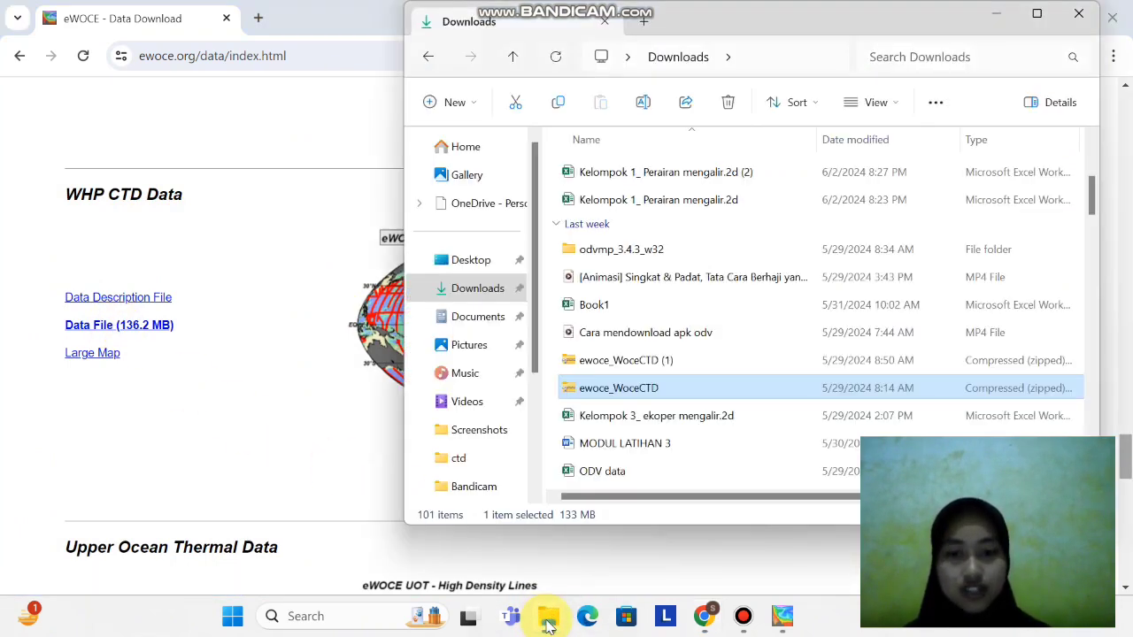
{"action": "right_click", "coordinate": [670, 390]}
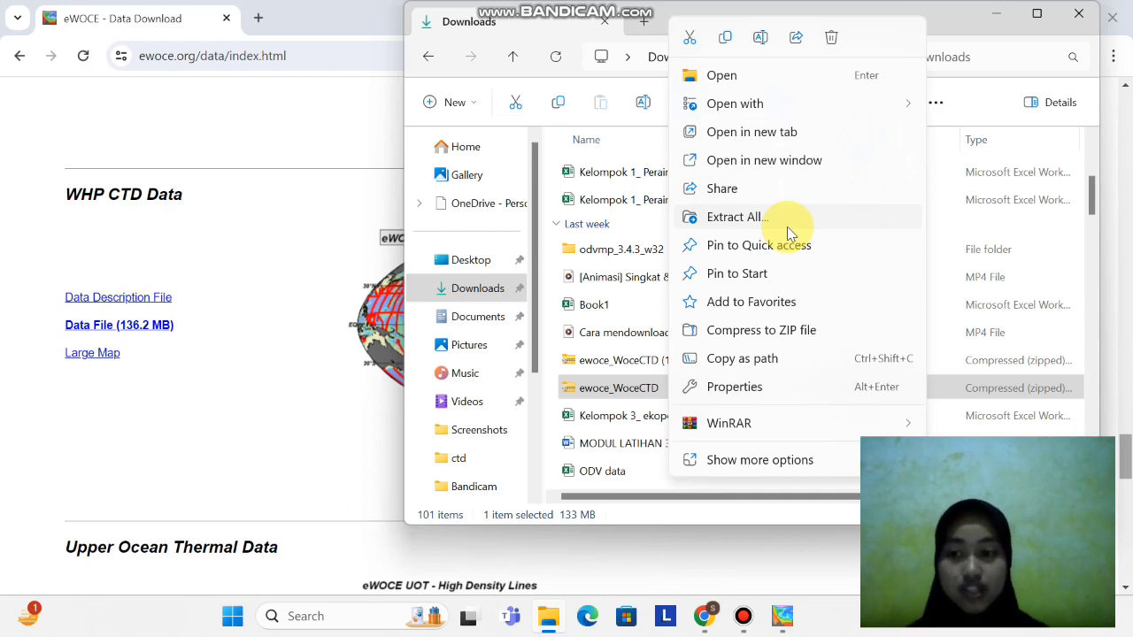
{"action": "left_click", "coordinate": [996, 25]}
{"action": "left_click", "coordinate": [997, 25]}
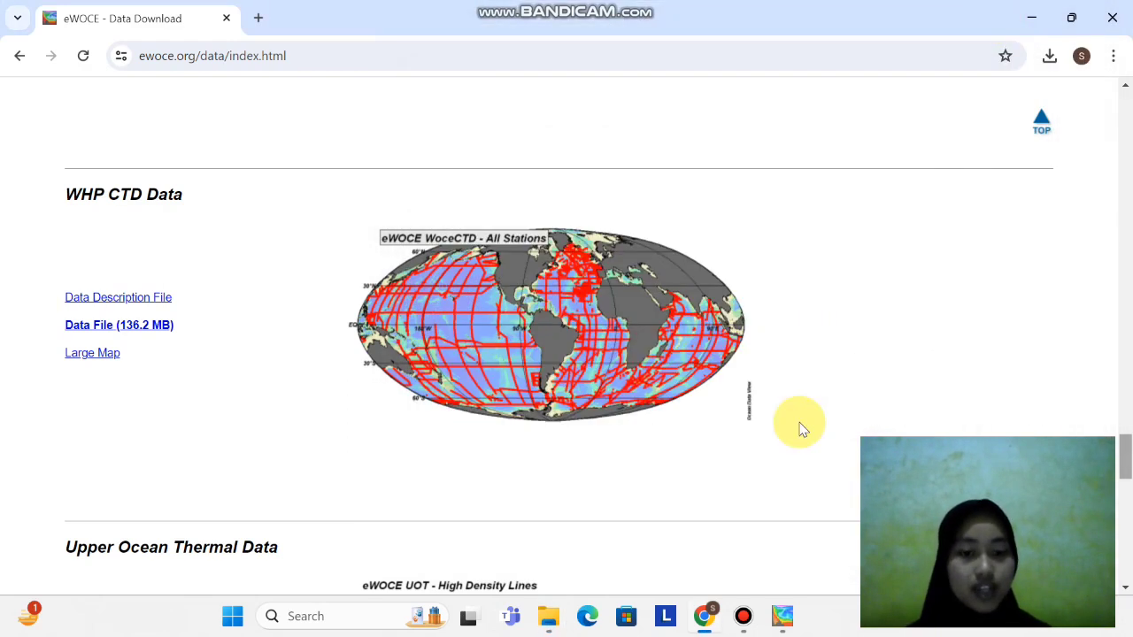
Switch to Ocean Data View and create a new collection on the existing WoceCTD file in the ctd folder, accepting the overwrite
{"action": "left_click", "coordinate": [784, 620]}
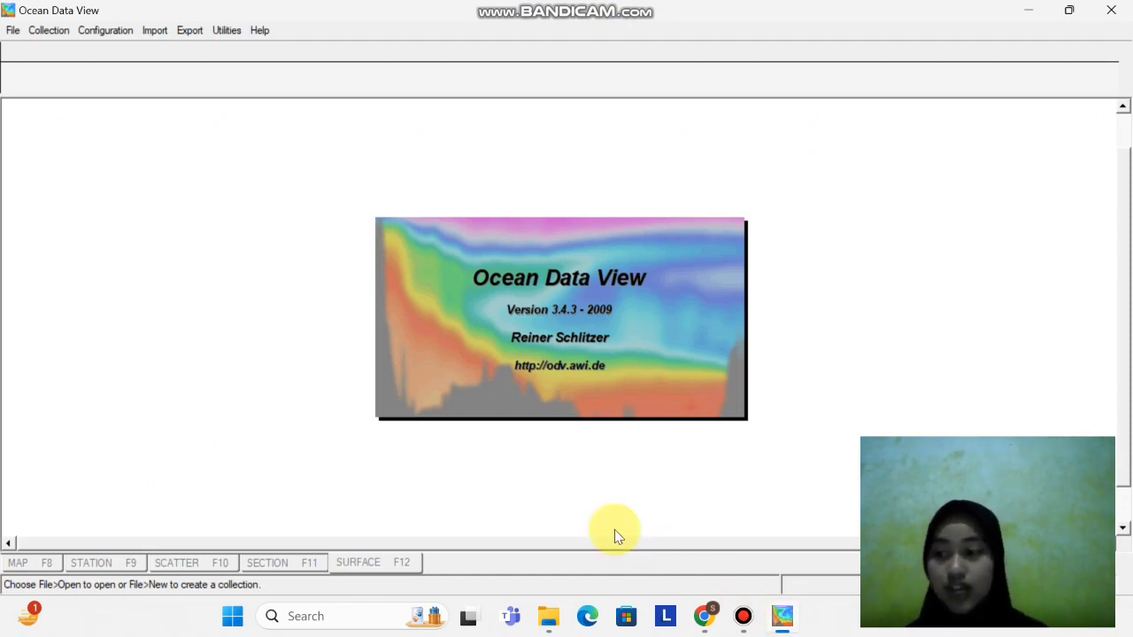
{"action": "left_click", "coordinate": [14, 32]}
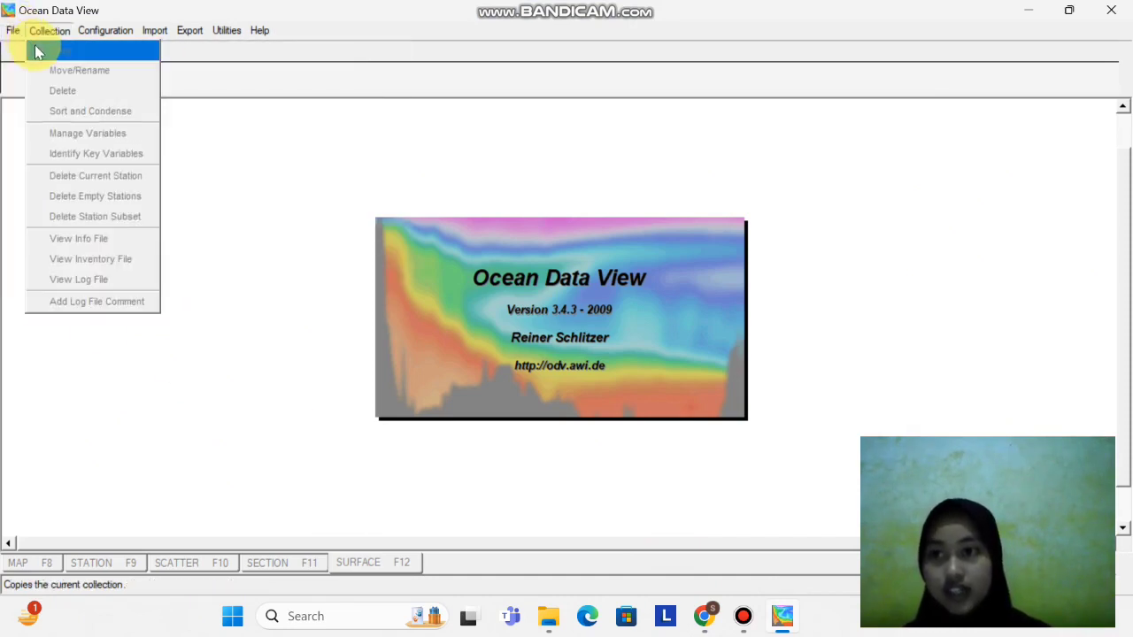
{"action": "left_click", "coordinate": [15, 51]}
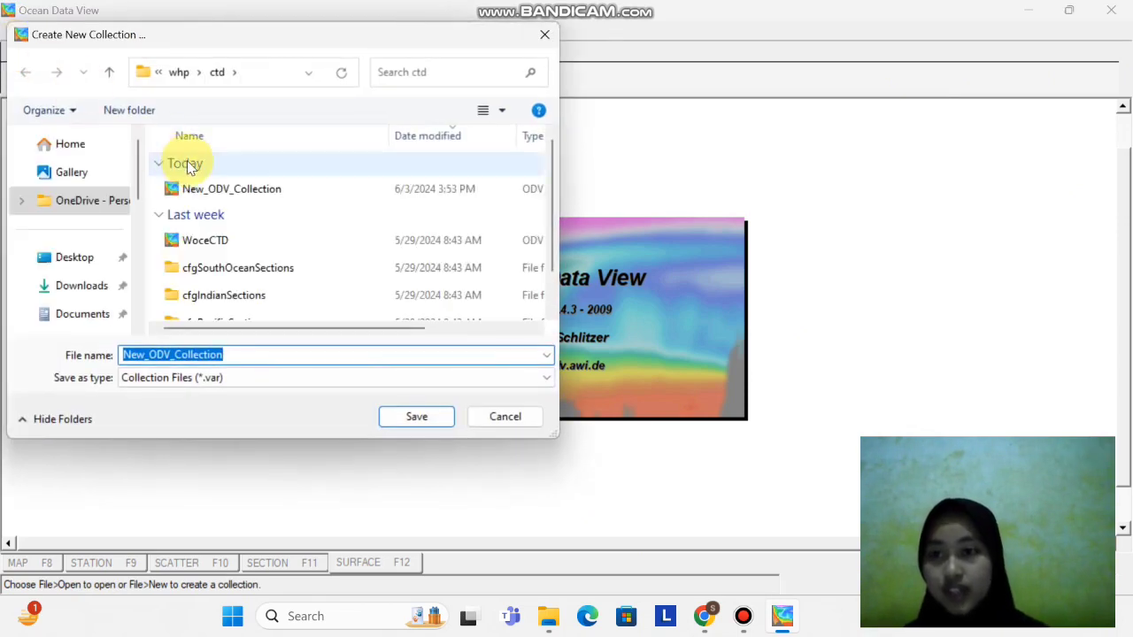
{"action": "double_click", "coordinate": [235, 244]}
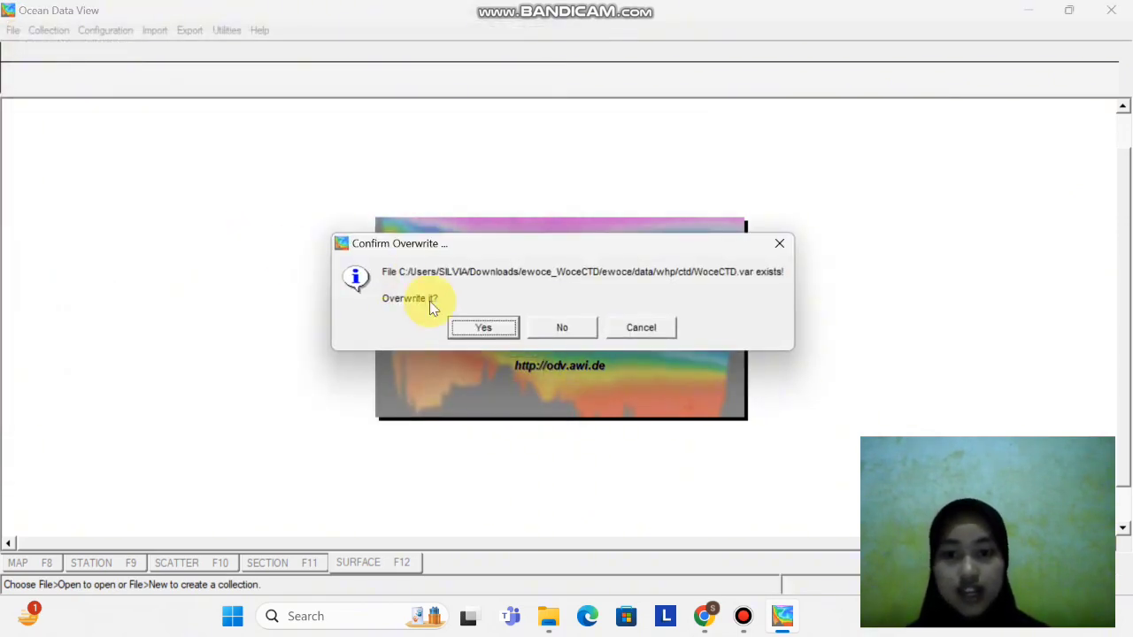
{"action": "left_click", "coordinate": [492, 326]}
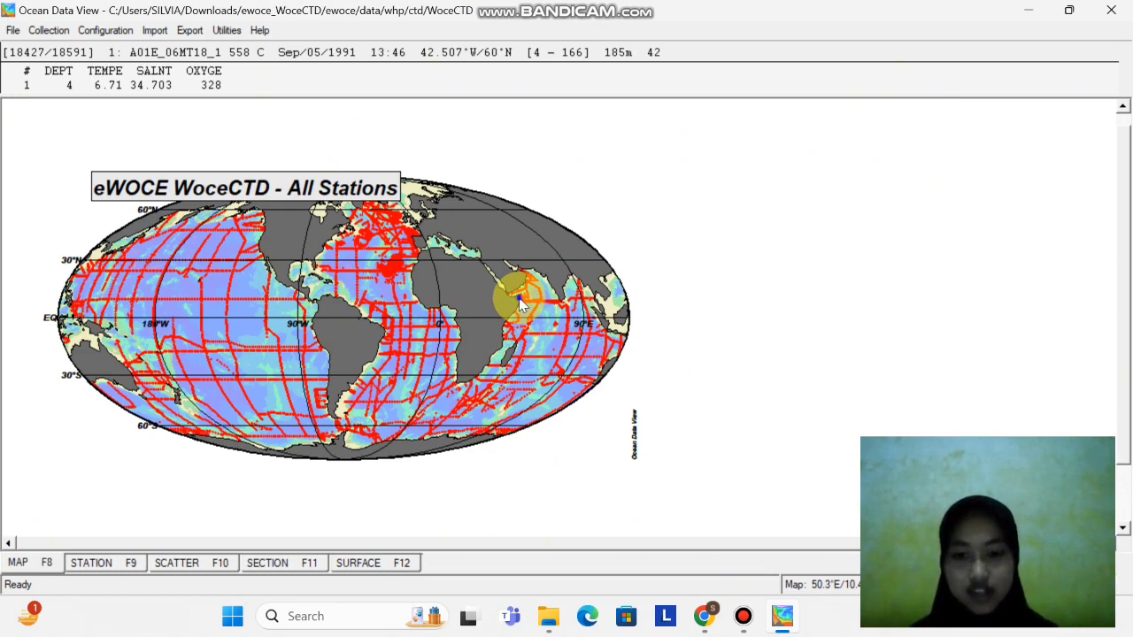
Zoom the station map to the Arabian Sea region off the Horn of Africa, from about the equator to beyond 15°N
{"action": "right_click", "coordinate": [521, 304]}
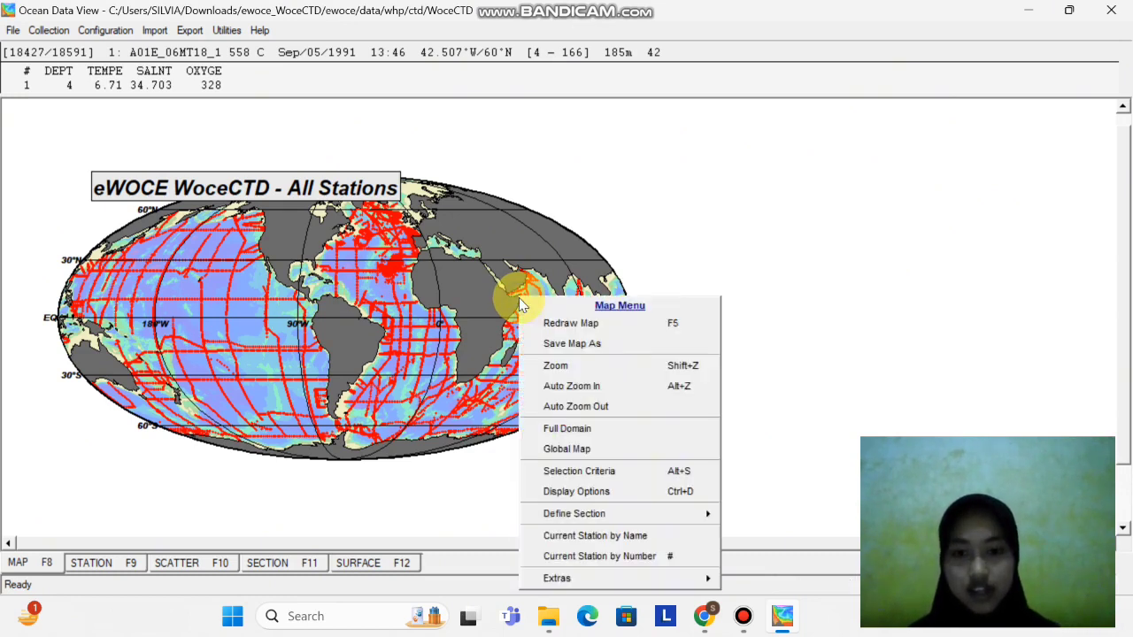
{"action": "left_click", "coordinate": [581, 366]}
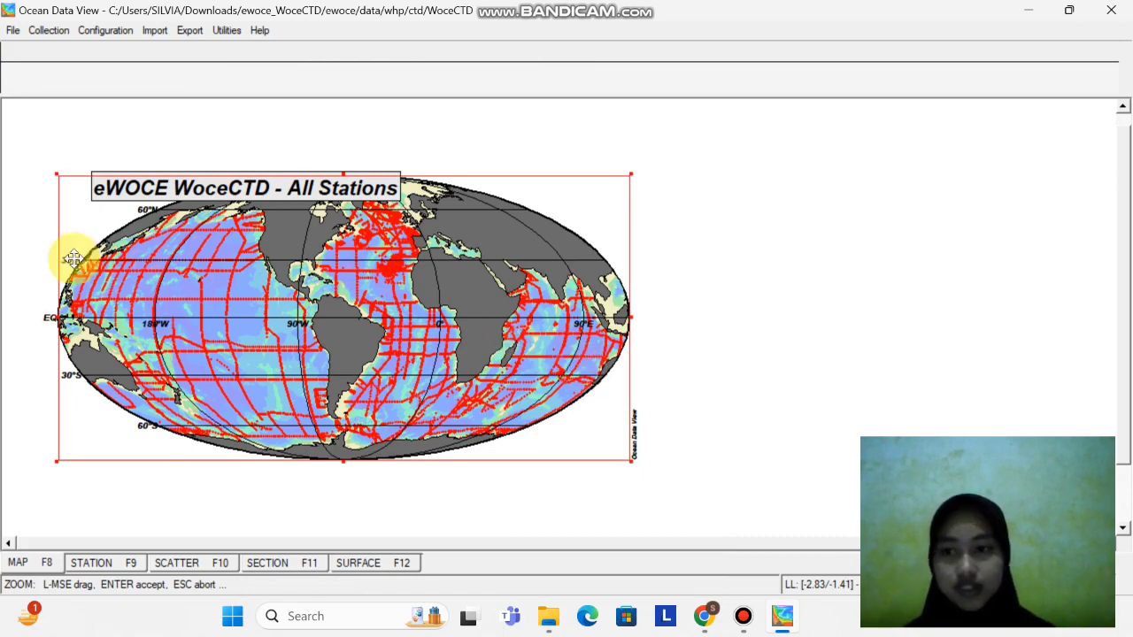
{"action": "left_click_drag", "start_coordinate": [55, 176], "coordinate": [498, 268]}
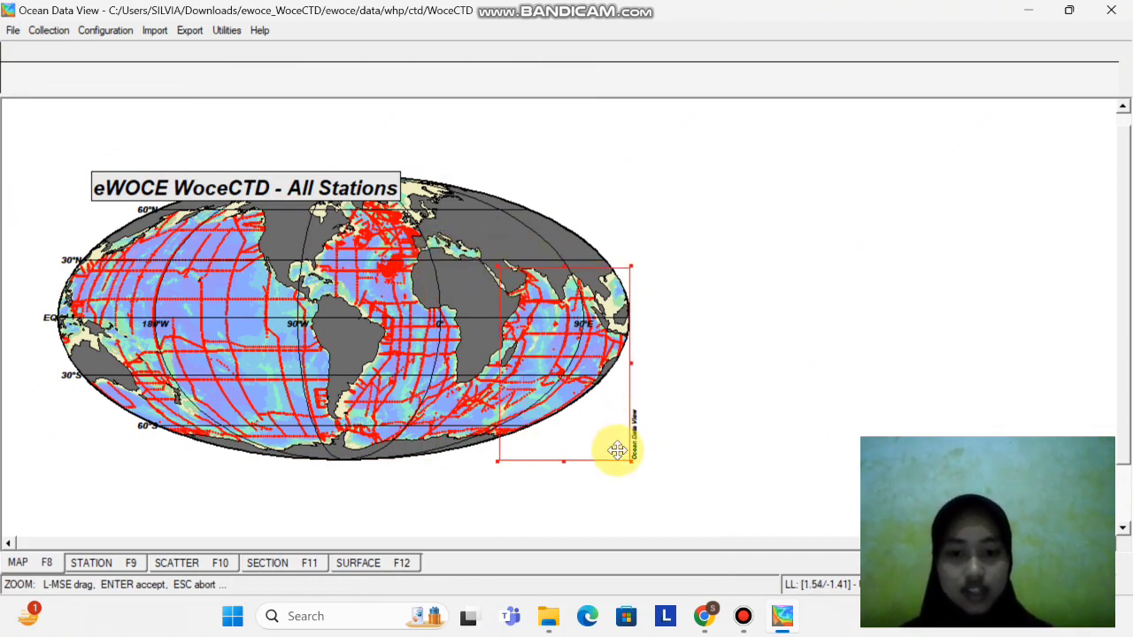
{"action": "left_click_drag", "start_coordinate": [631, 460], "coordinate": [534, 313]}
{"action": "key", "text": "Return"}
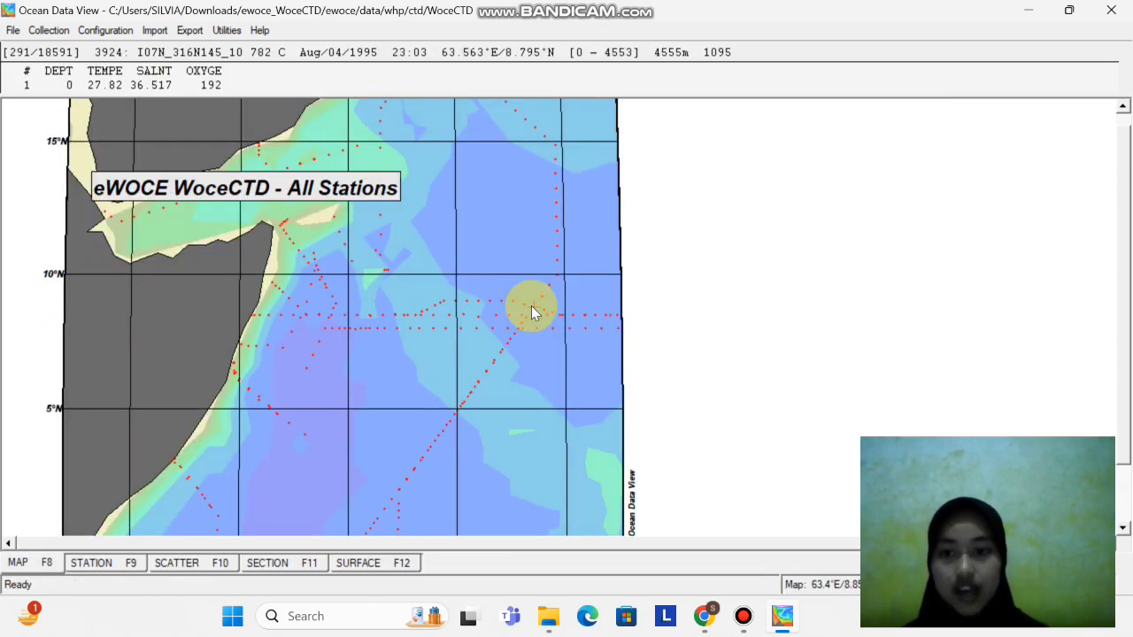
Set the map's station dot size to 15 in the map display options
{"action": "right_click", "coordinate": [254, 320]}
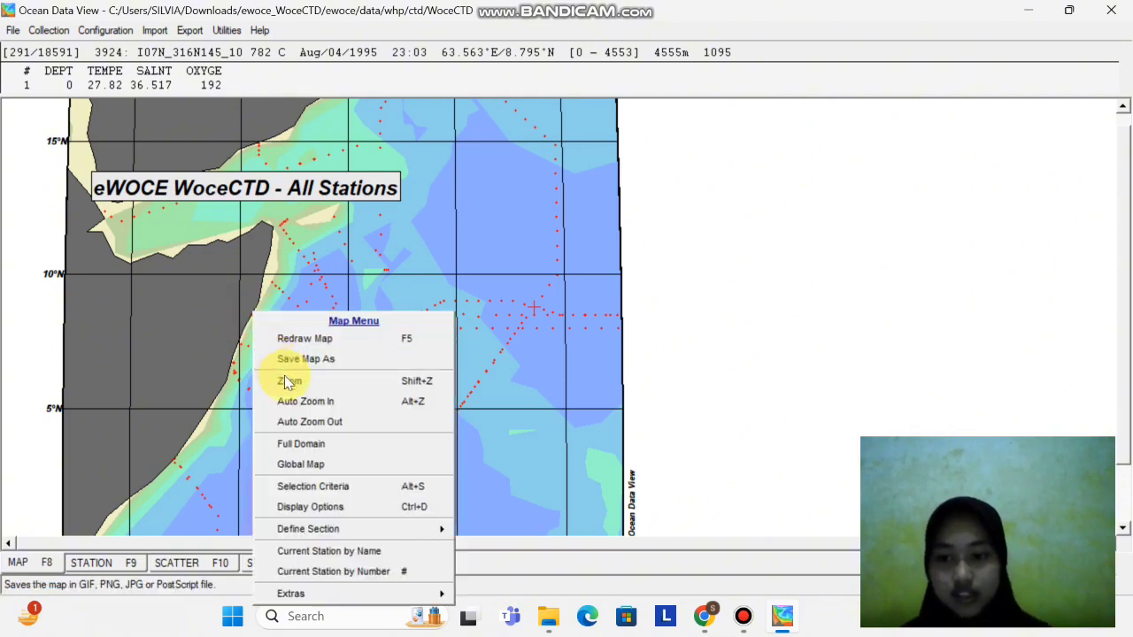
{"action": "left_click", "coordinate": [346, 505]}
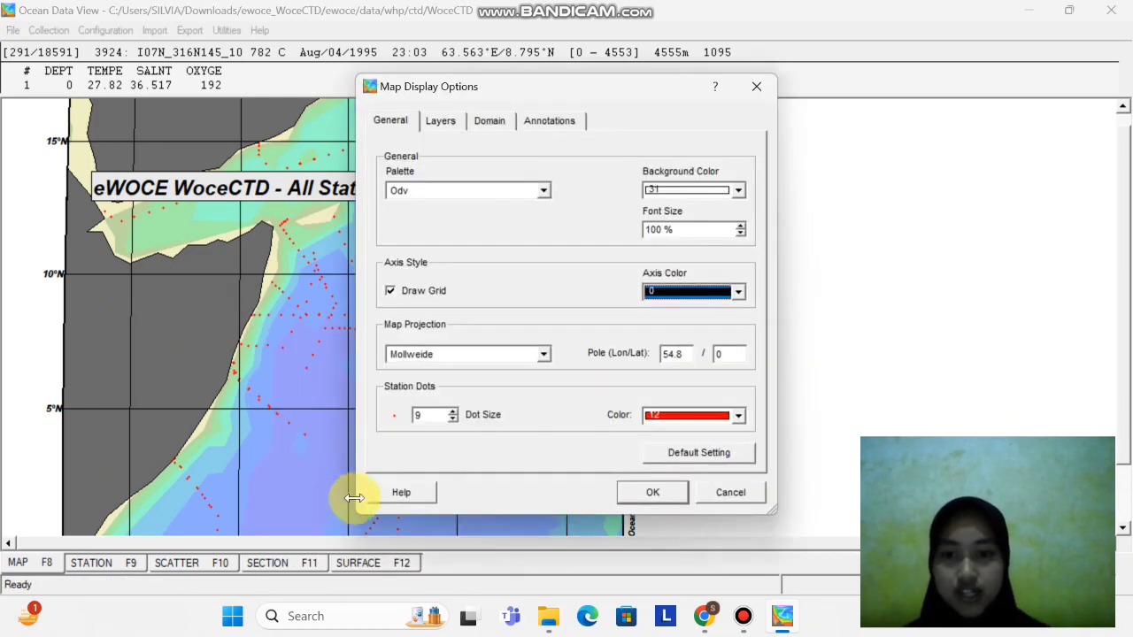
{"action": "double_click", "coordinate": [428, 417]}
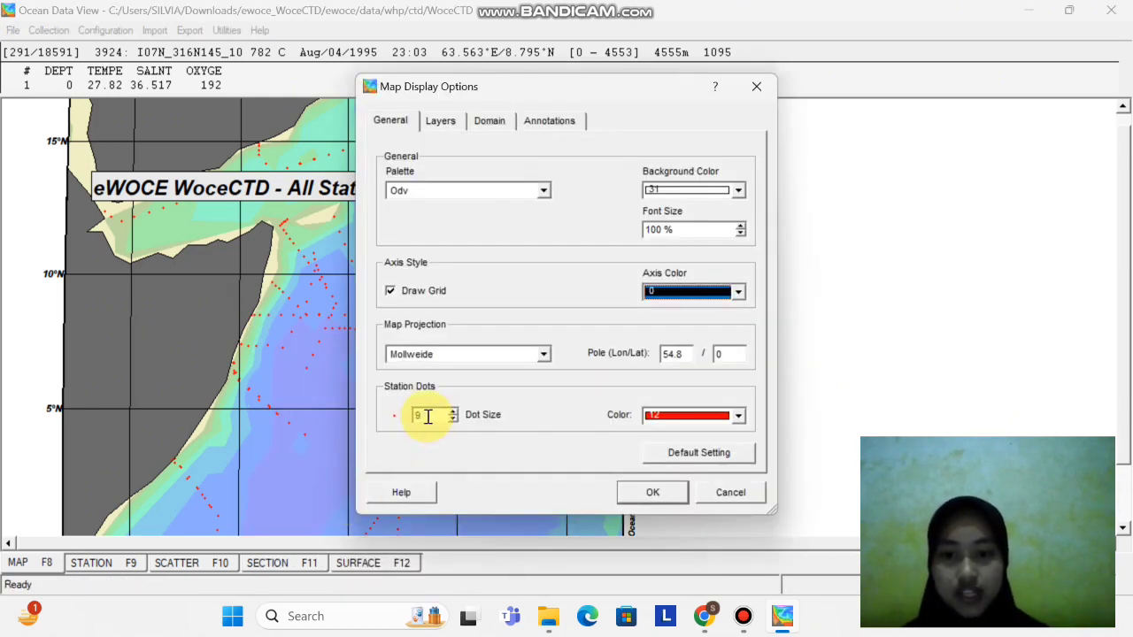
{"action": "key", "text": "BackSpace"}
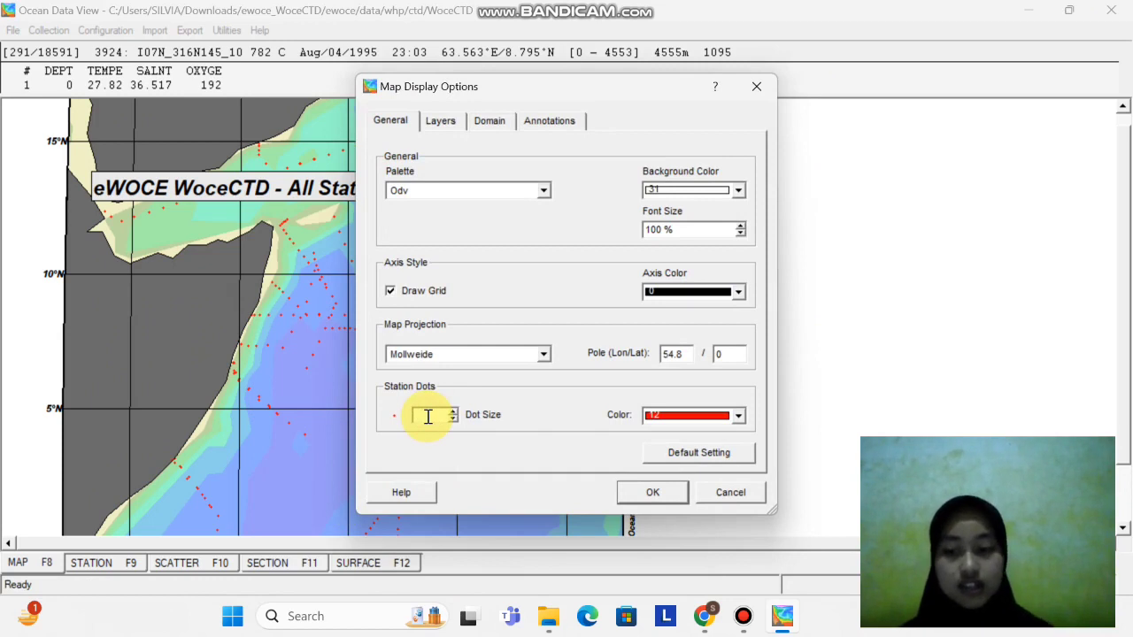
{"action": "type", "text": "15"}
{"action": "left_click", "coordinate": [659, 493]}
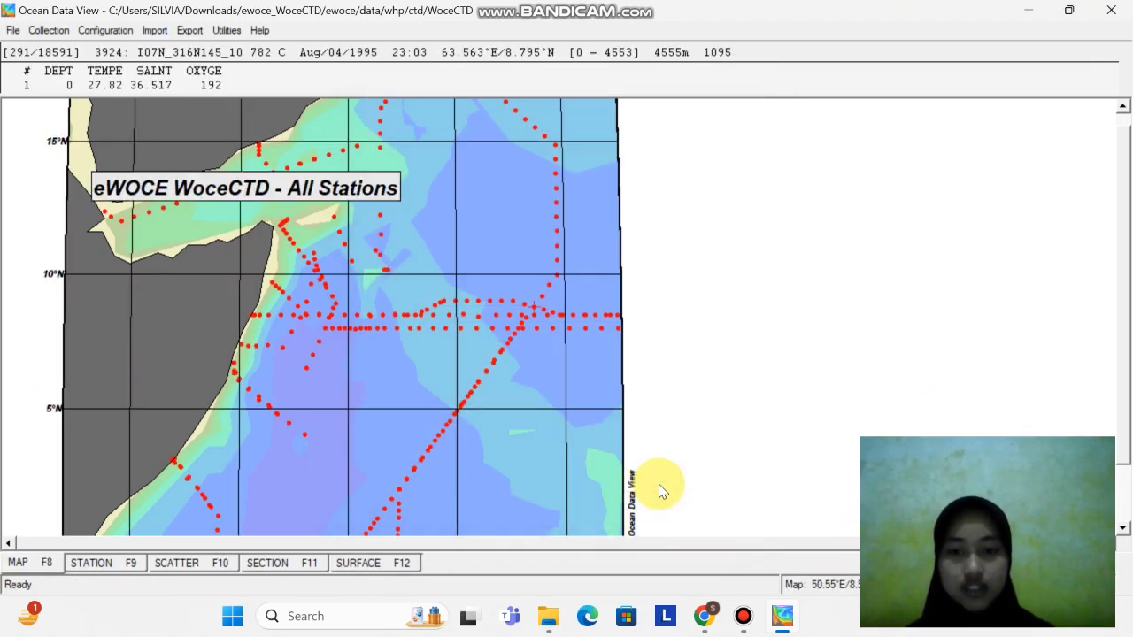
Zoom the map to the short row of stations near 8.5°N off the Somali coast, about 50°E to 52°E
{"action": "right_click", "coordinate": [252, 313]}
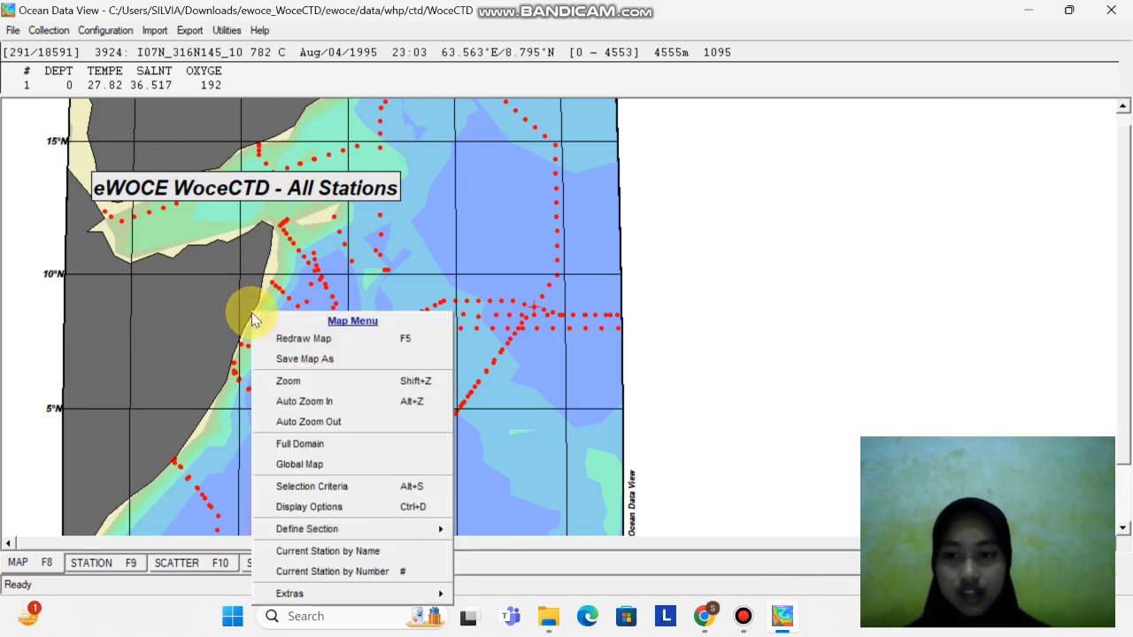
{"action": "left_click", "coordinate": [326, 386]}
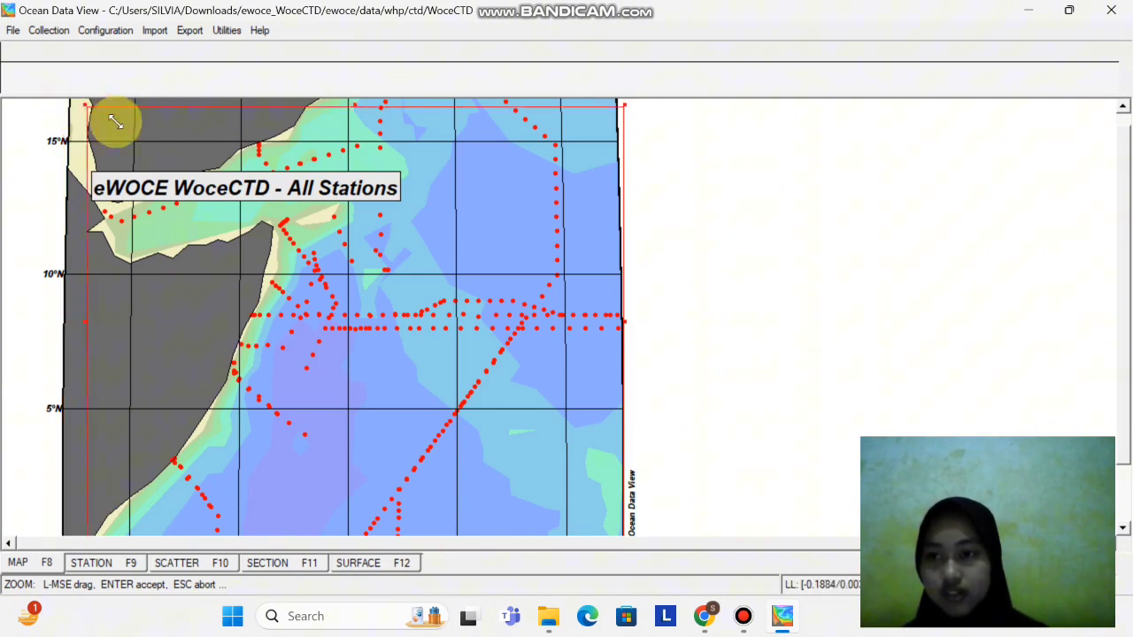
{"action": "left_click_drag", "start_coordinate": [239, 213], "coordinate": [624, 540]}
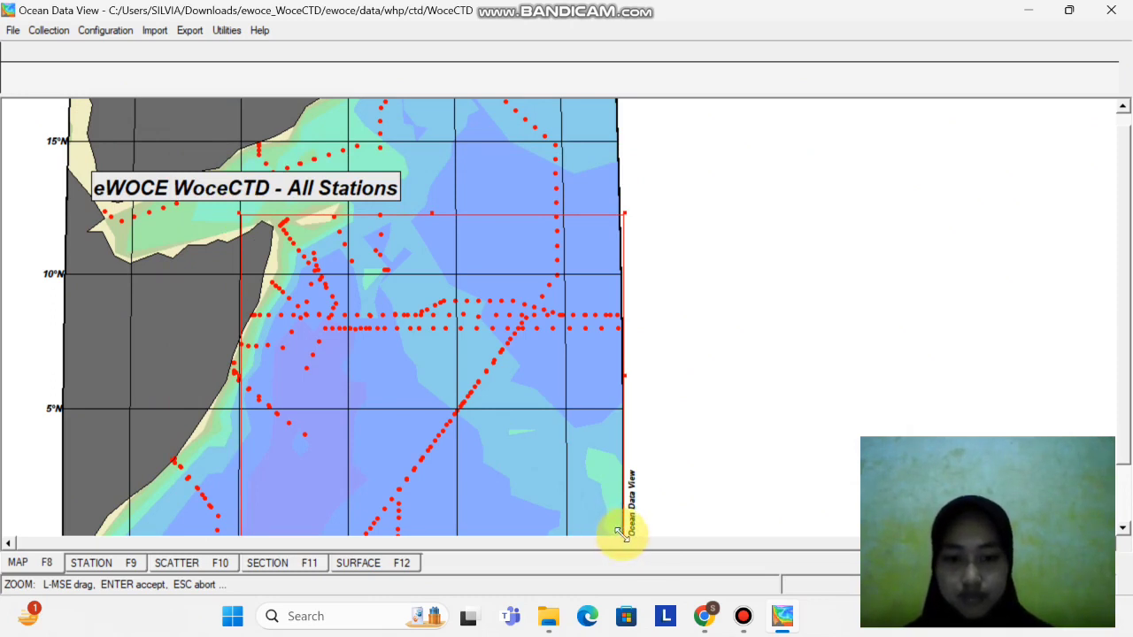
{"action": "left_click_drag", "start_coordinate": [620, 531], "coordinate": [298, 328]}
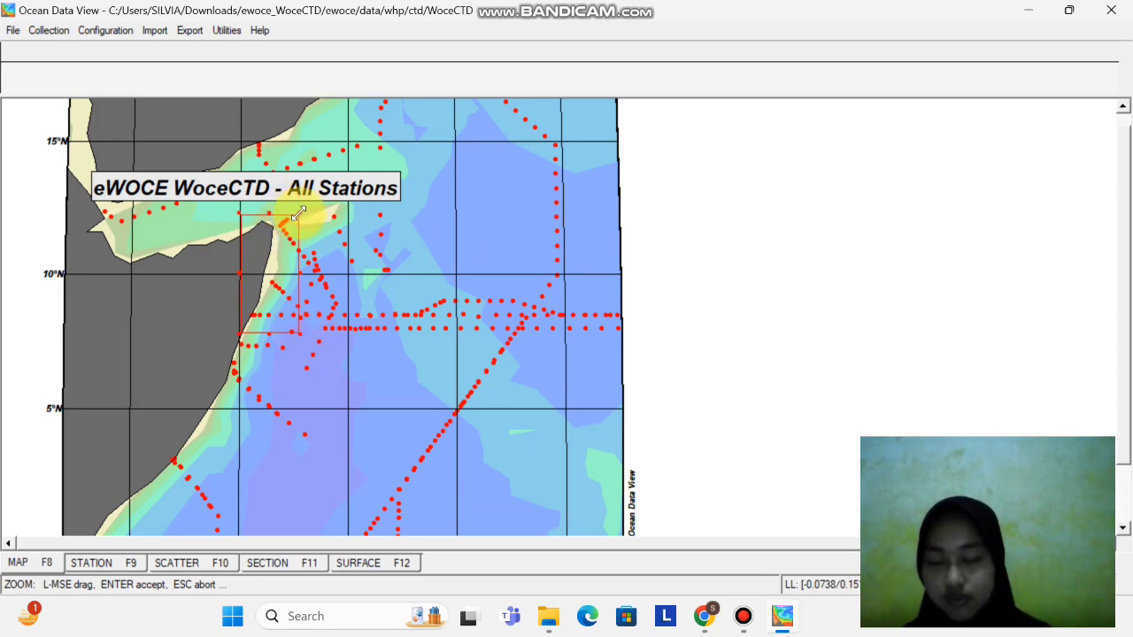
{"action": "left_click_drag", "start_coordinate": [269, 213], "coordinate": [282, 324]}
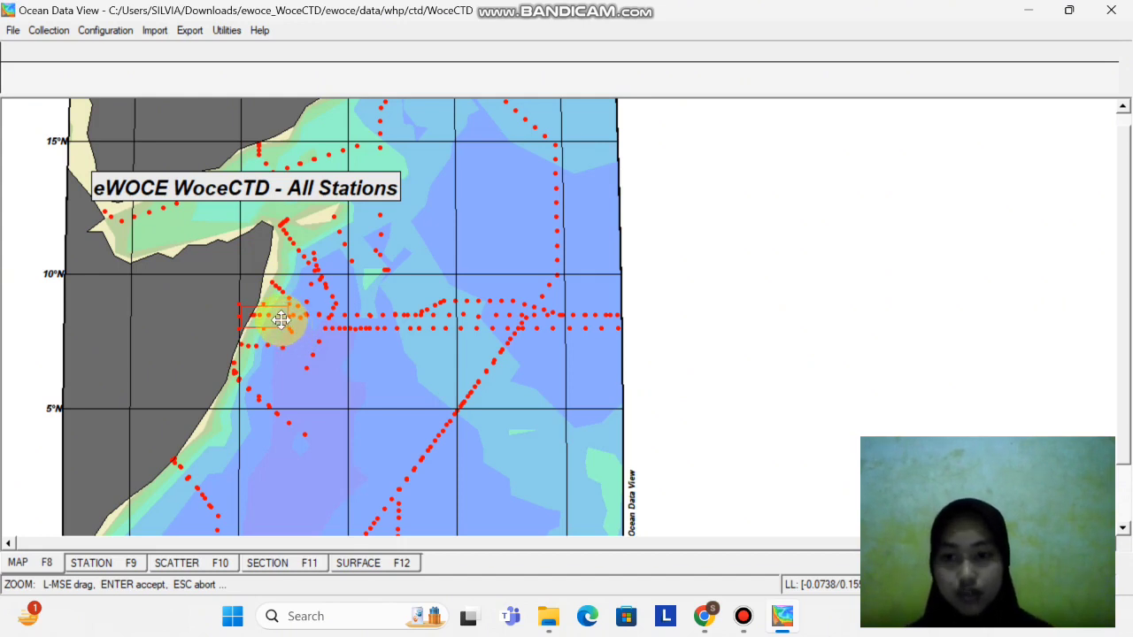
{"action": "key", "text": "Return"}
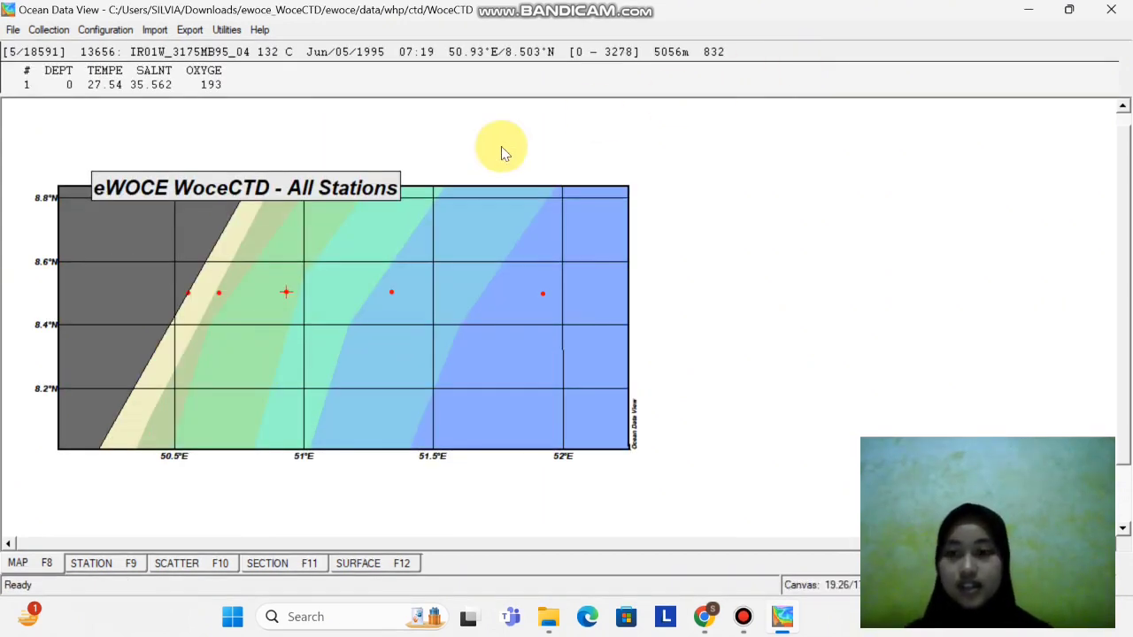
Switch to the scatter plot mode and start editing its window layout
{"action": "left_click", "coordinate": [220, 565]}
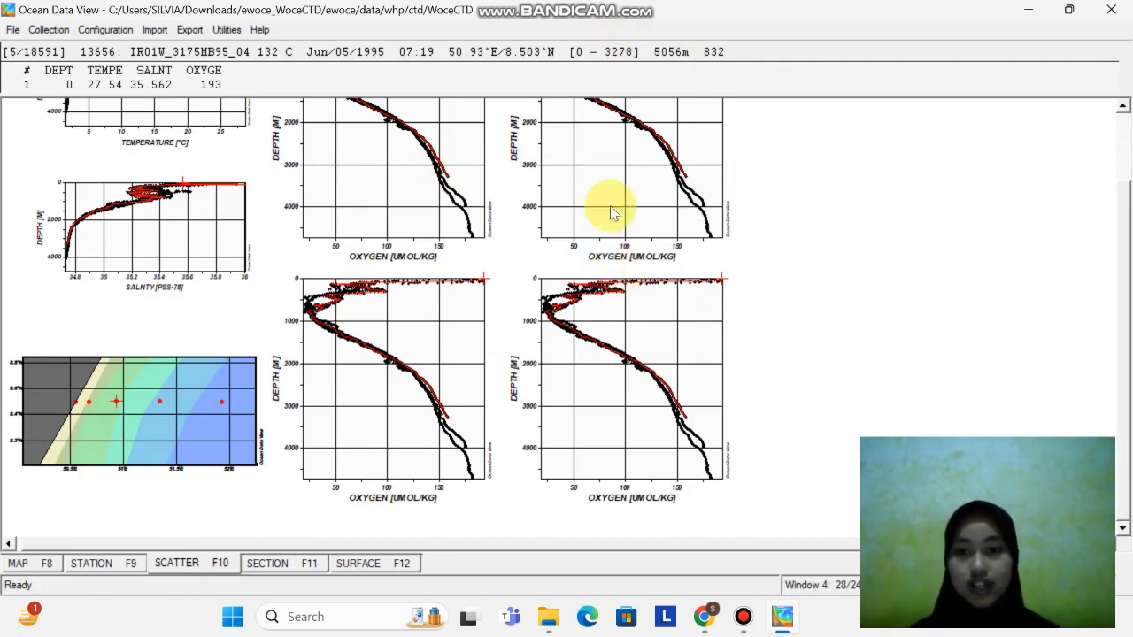
{"action": "right_click", "coordinate": [871, 207]}
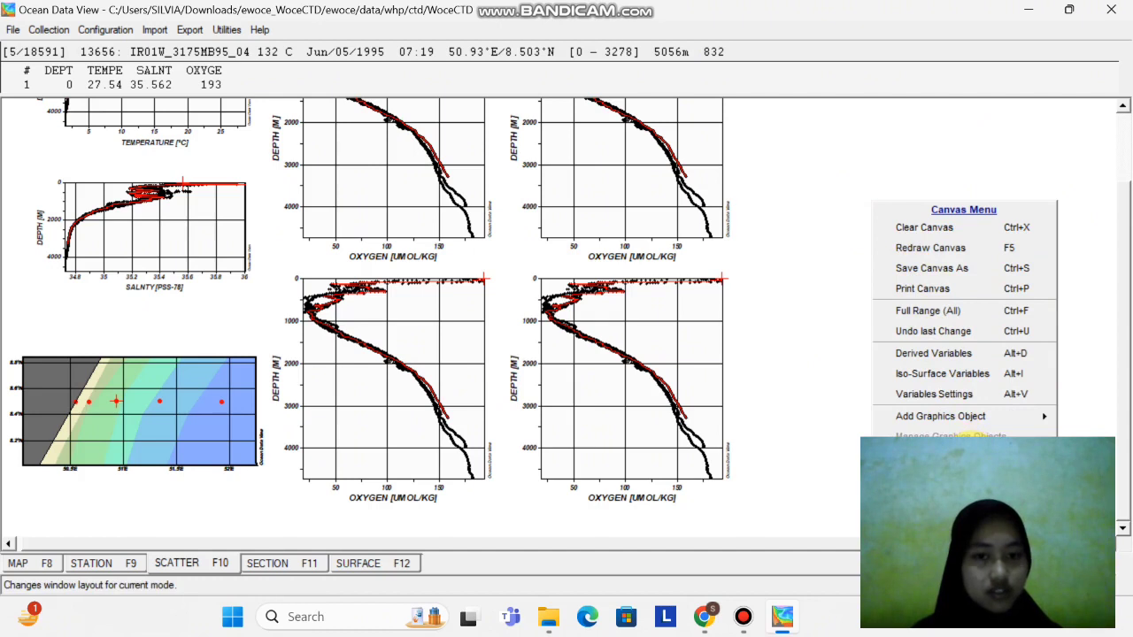
{"action": "left_click", "coordinate": [971, 456]}
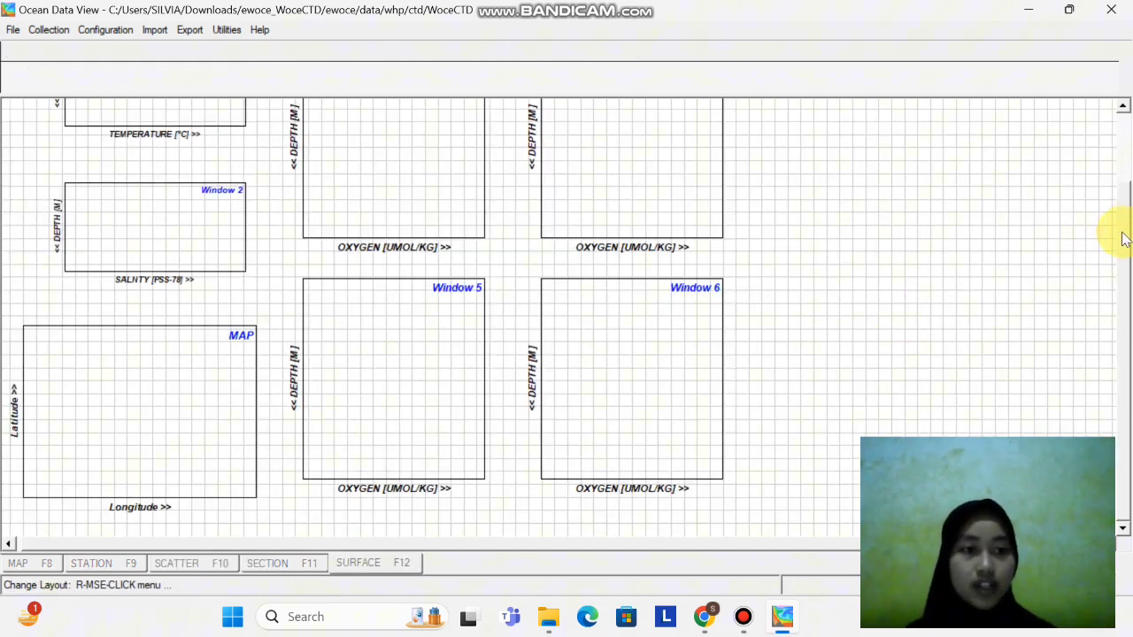
Delete the four oxygen-versus-depth plot windows from the scatter layout
{"action": "left_click_drag", "start_coordinate": [1124, 233], "coordinate": [1124, 168]}
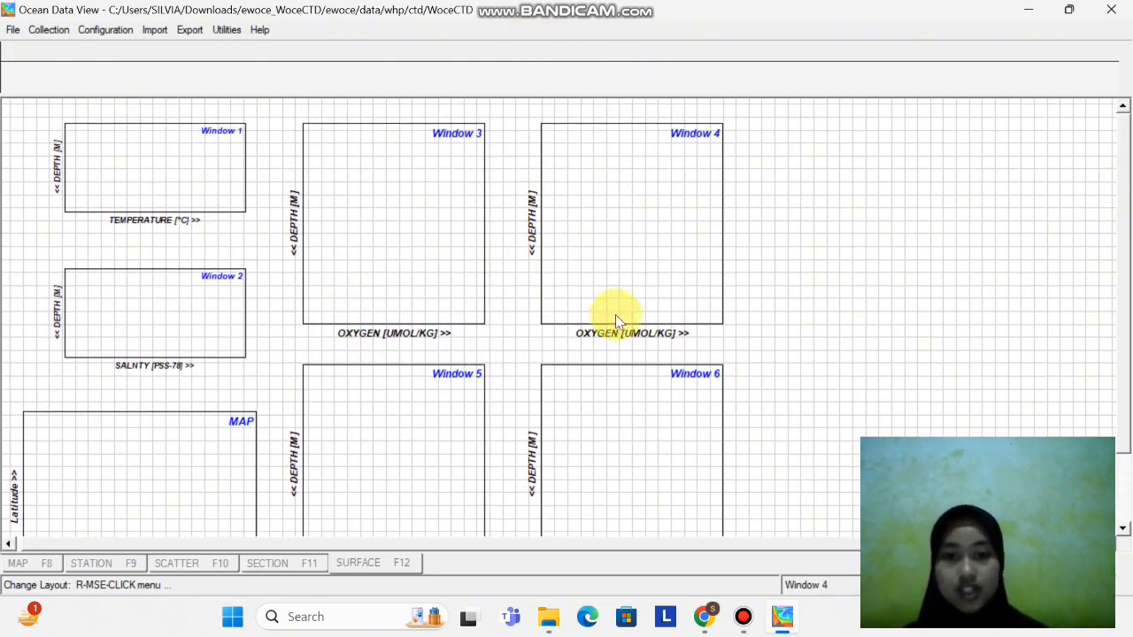
{"action": "right_click", "coordinate": [384, 248]}
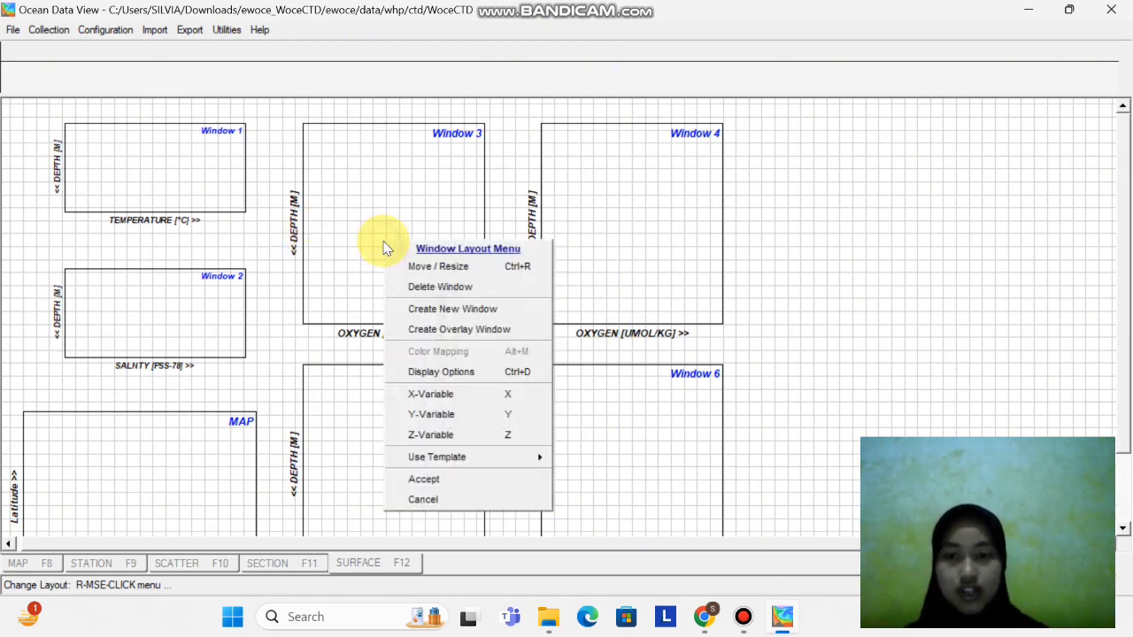
{"action": "left_click", "coordinate": [437, 291]}
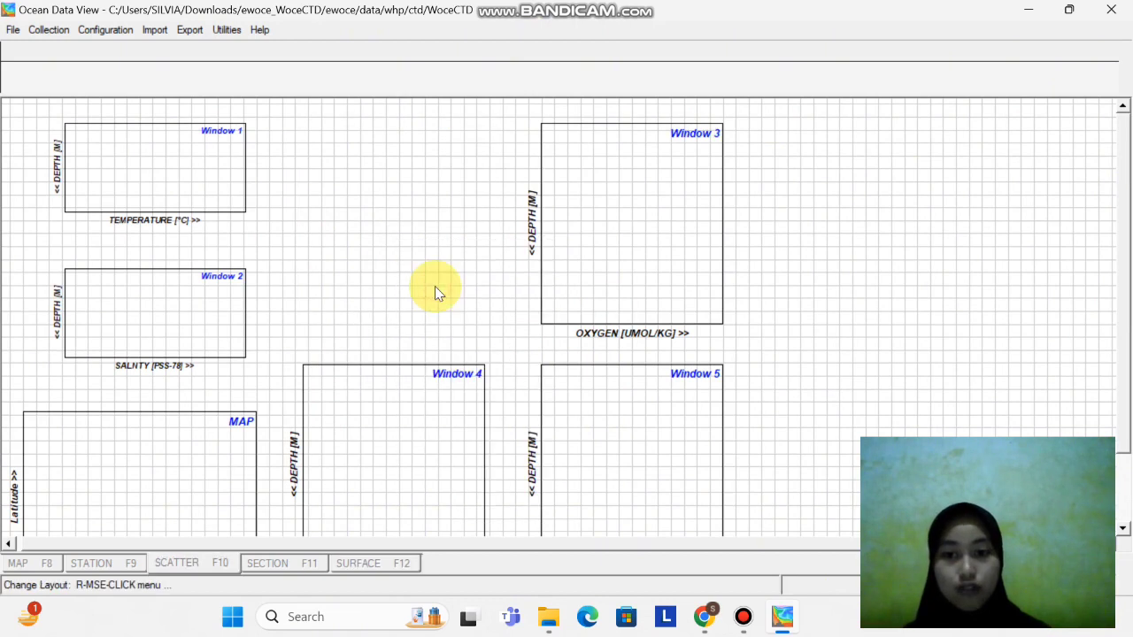
{"action": "right_click", "coordinate": [630, 289]}
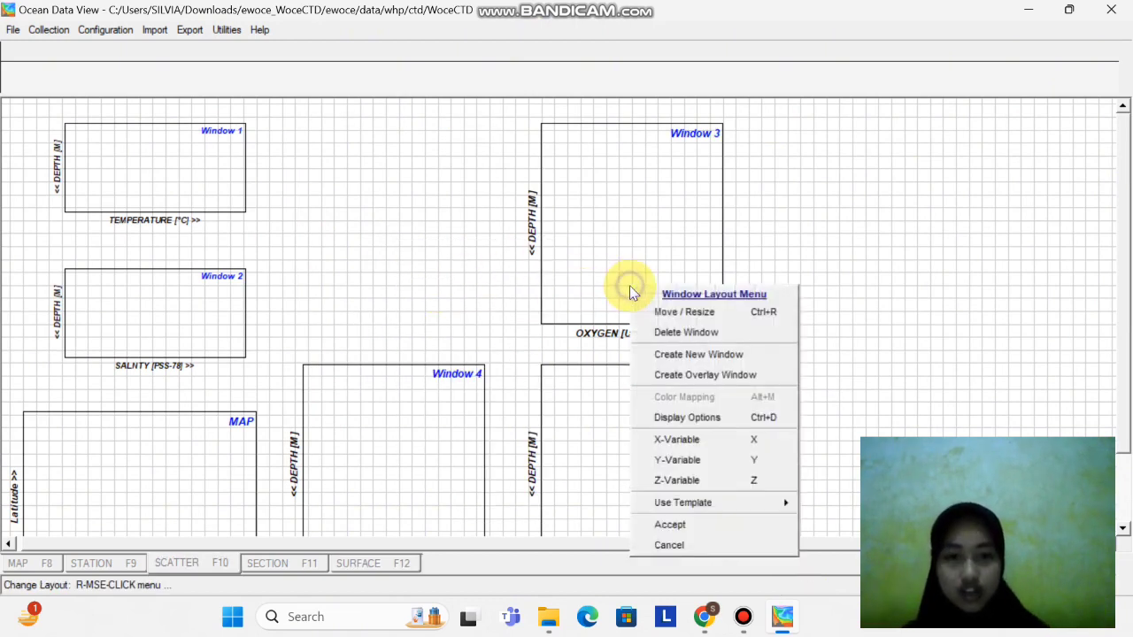
{"action": "left_click", "coordinate": [642, 332]}
{"action": "right_click", "coordinate": [380, 446]}
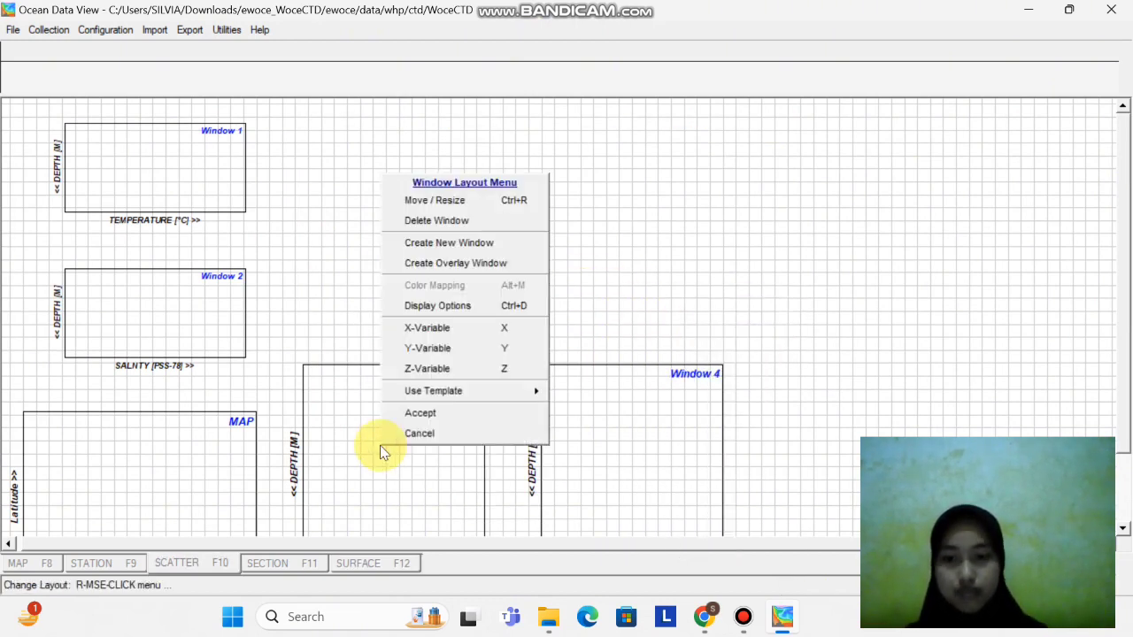
{"action": "left_click", "coordinate": [458, 227]}
{"action": "right_click", "coordinate": [624, 443]}
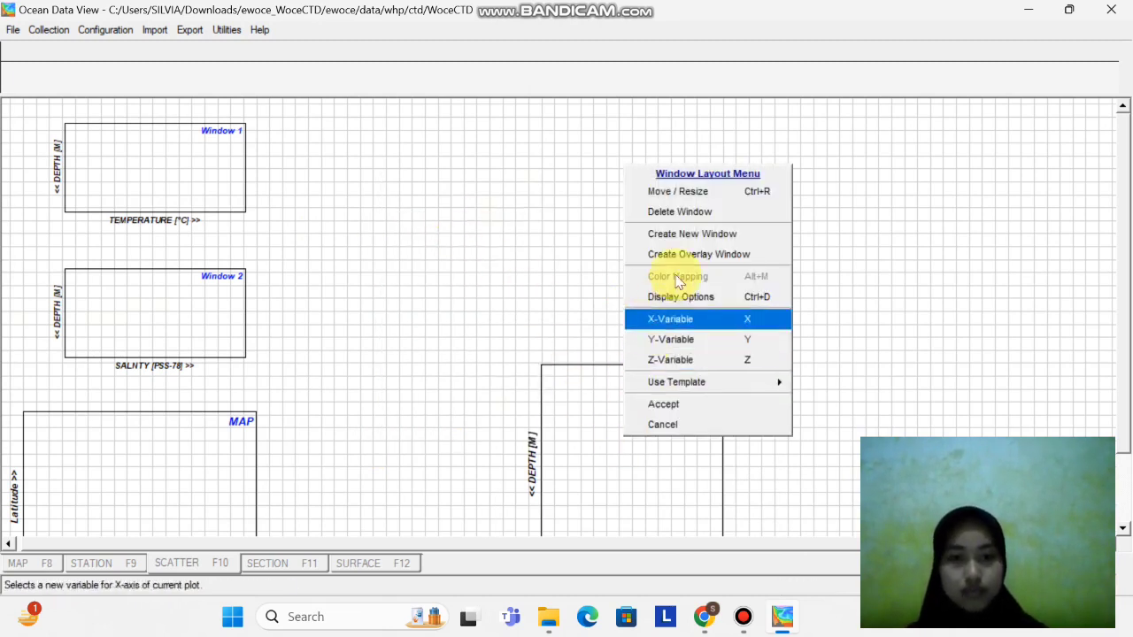
{"action": "left_click", "coordinate": [691, 221]}
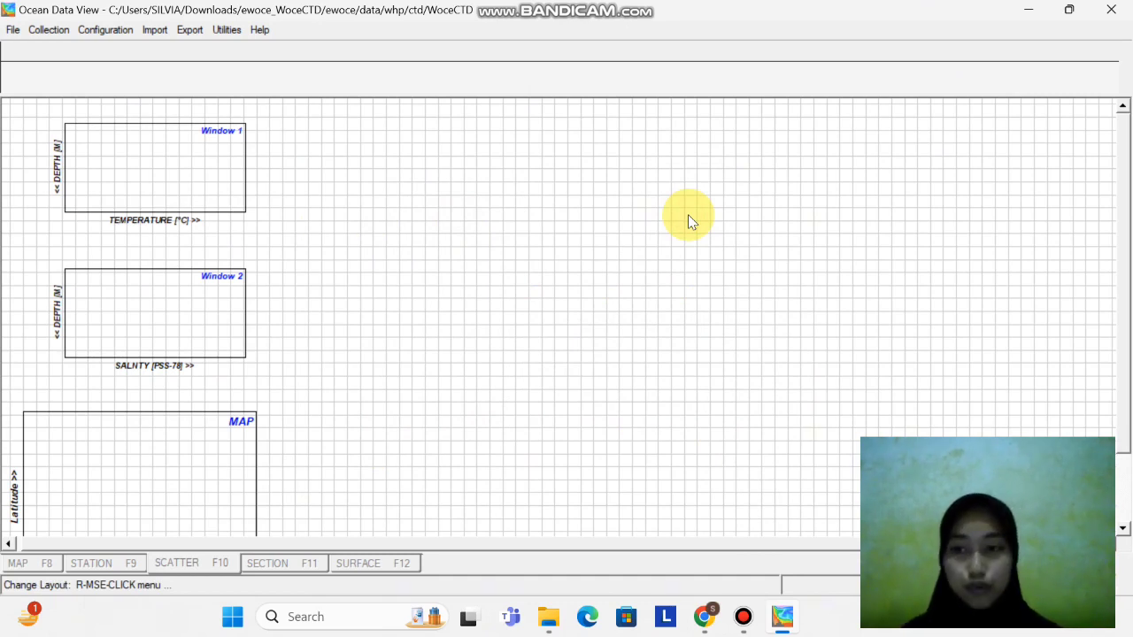
Move the temperature-versus-depth window to the empty middle of the scatter layout and enlarge it into a tall plot
{"action": "right_click", "coordinate": [194, 179]}
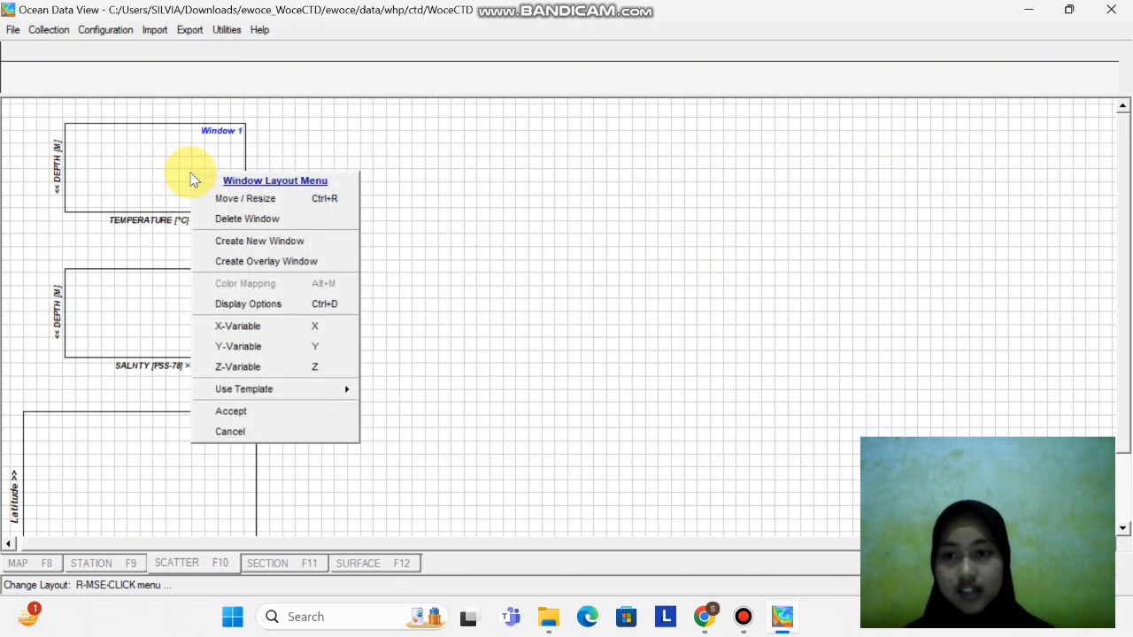
{"action": "left_click", "coordinate": [245, 200]}
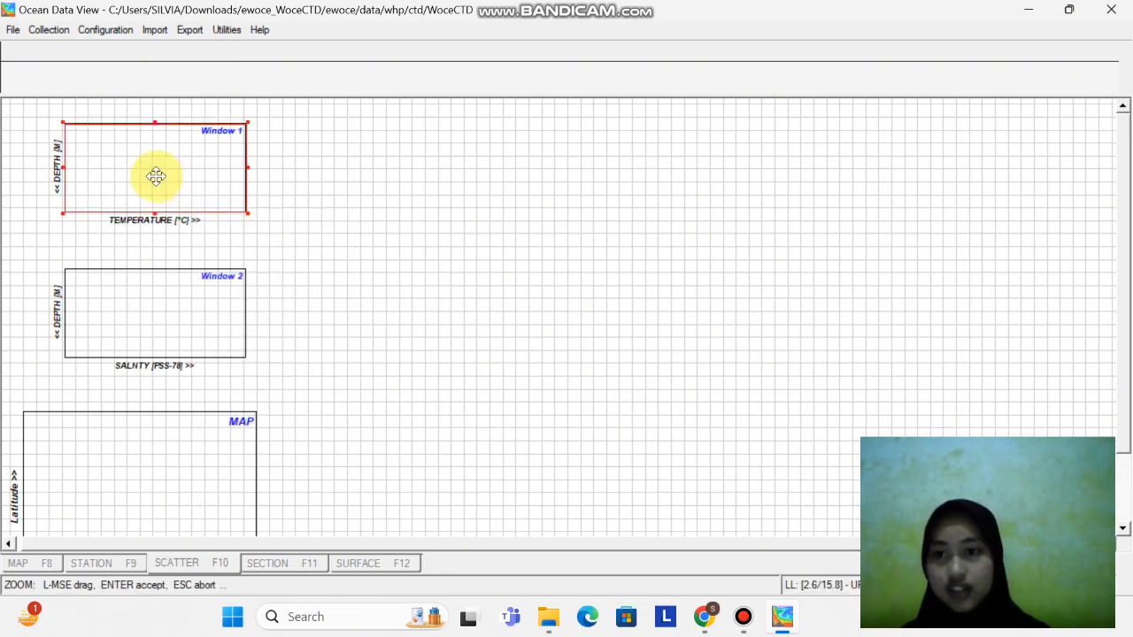
{"action": "left_click_drag", "start_coordinate": [154, 174], "coordinate": [468, 182]}
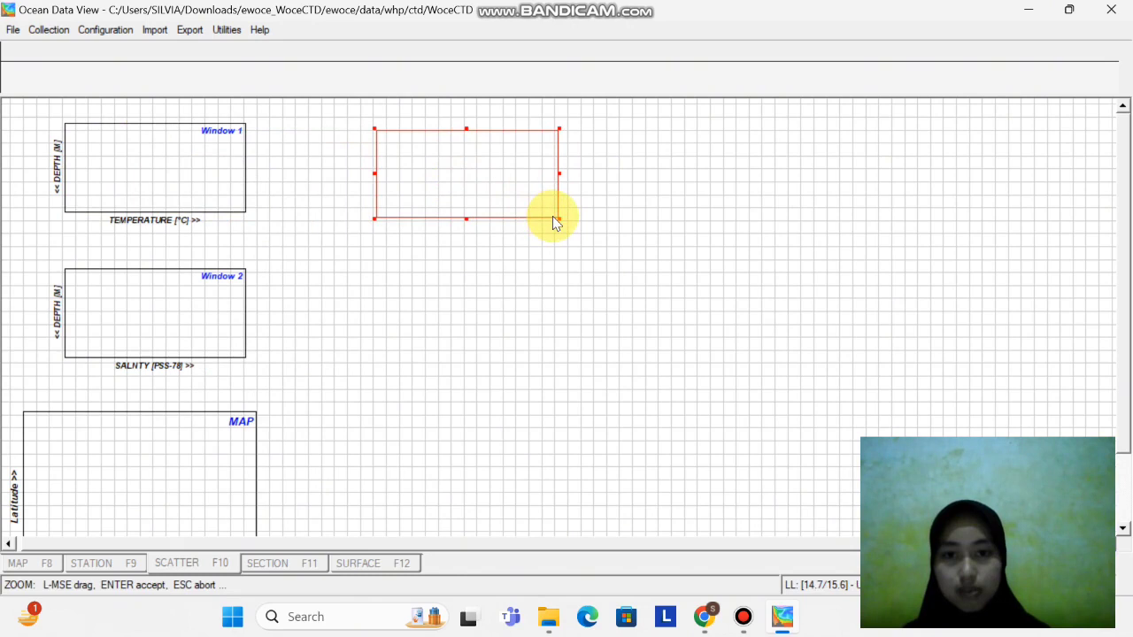
{"action": "left_click_drag", "start_coordinate": [559, 222], "coordinate": [669, 514]}
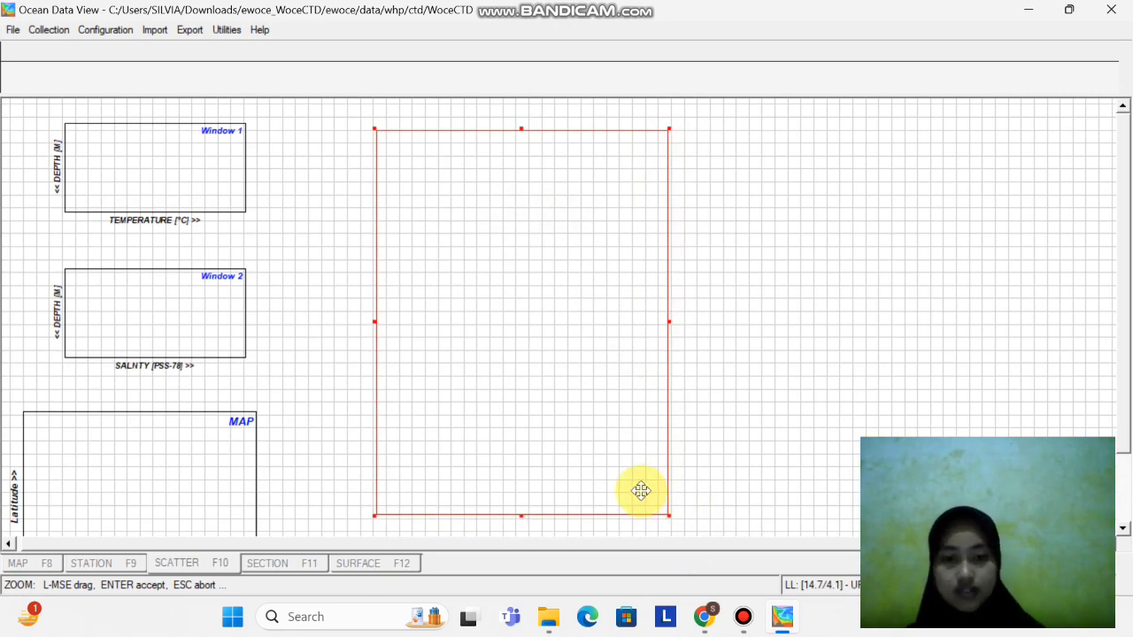
{"action": "key", "text": "Return"}
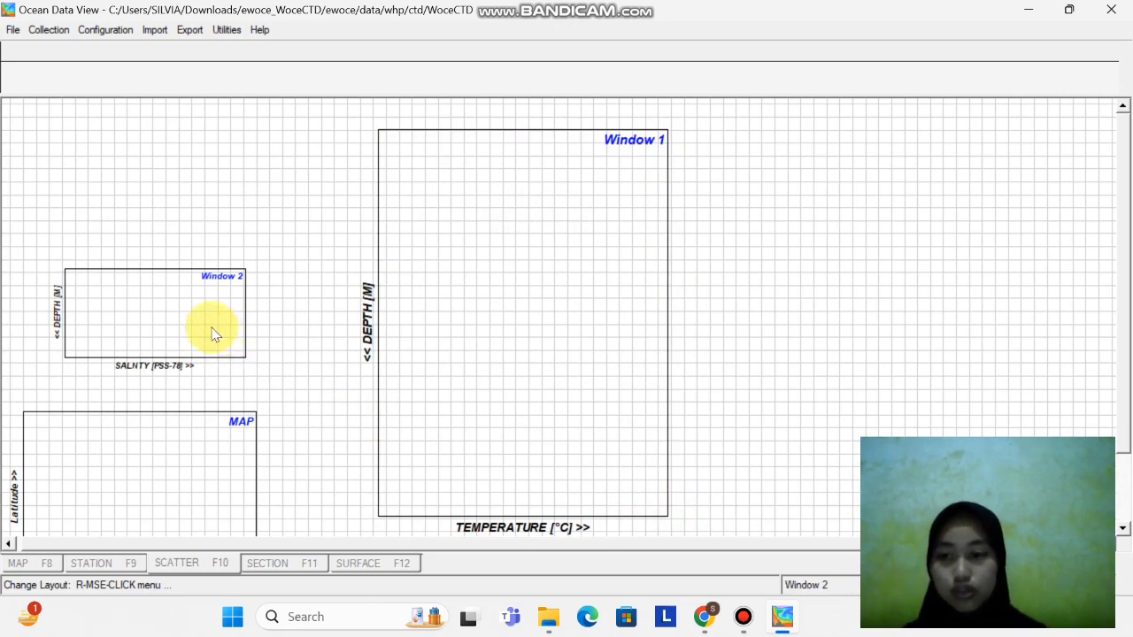
Move the salinity-versus-depth window beside the temperature window, enlarge it to a matching tall size, and accept the scatter layout
{"action": "right_click", "coordinate": [163, 313]}
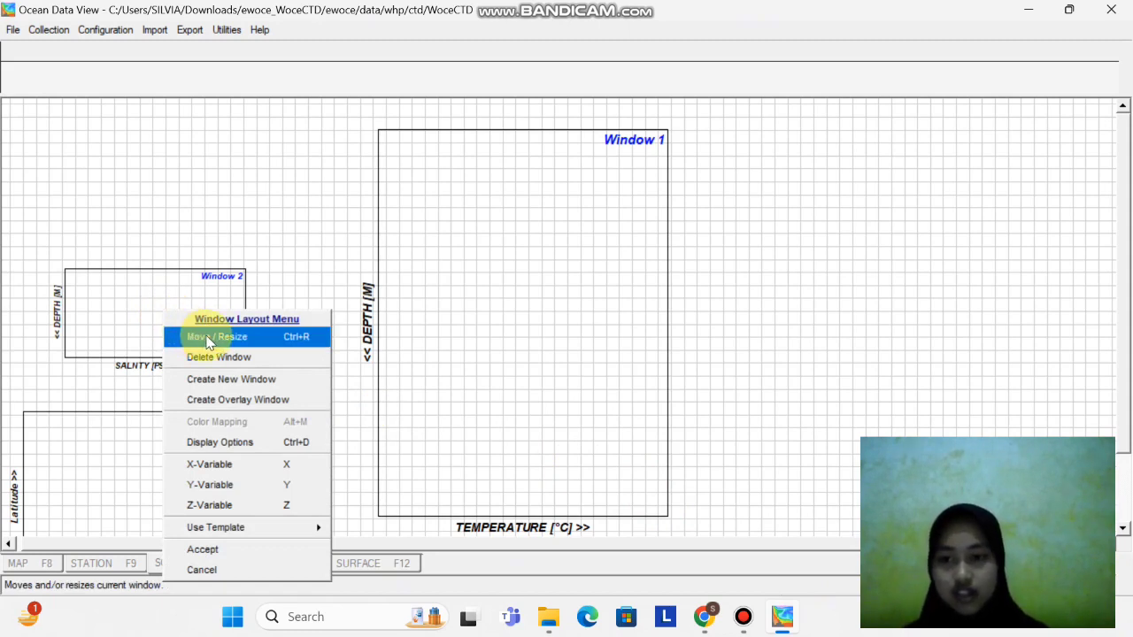
{"action": "left_click", "coordinate": [209, 342]}
{"action": "left_click", "coordinate": [187, 319]}
{"action": "left_click_drag", "start_coordinate": [221, 321], "coordinate": [876, 177]}
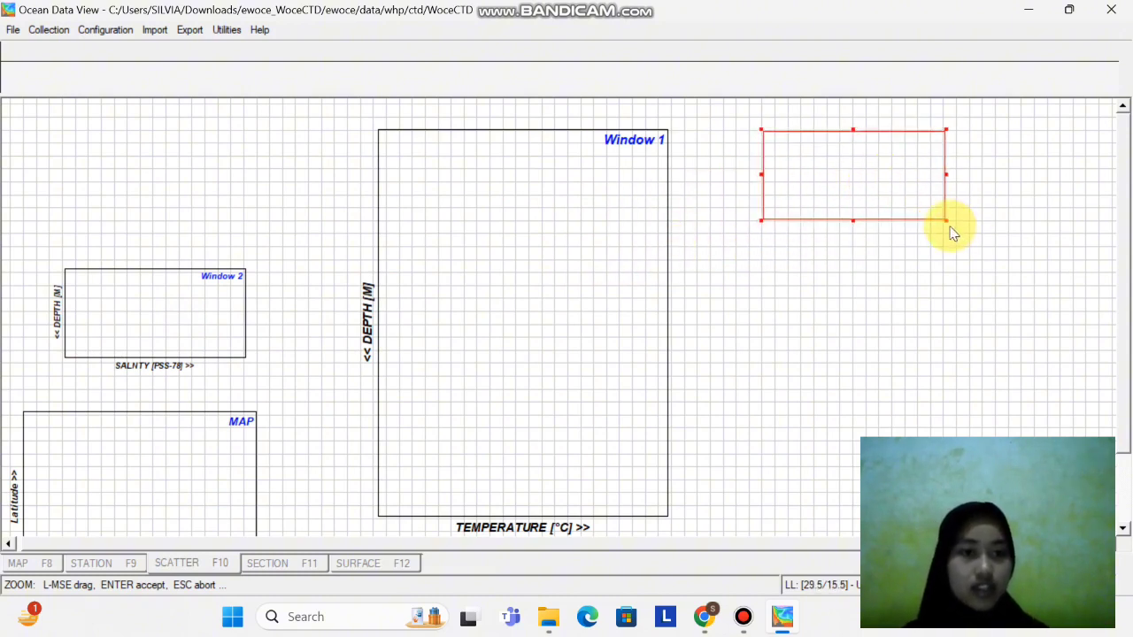
{"action": "left_click_drag", "start_coordinate": [943, 221], "coordinate": [1051, 515]}
{"action": "key", "text": "Return"}
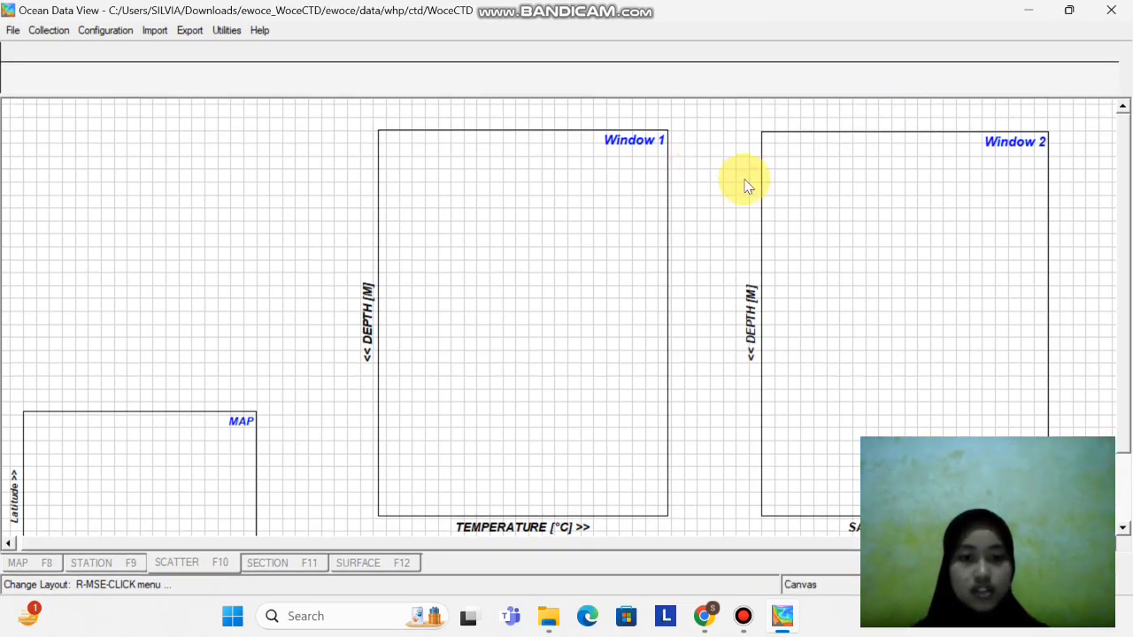
{"action": "right_click", "coordinate": [554, 319]}
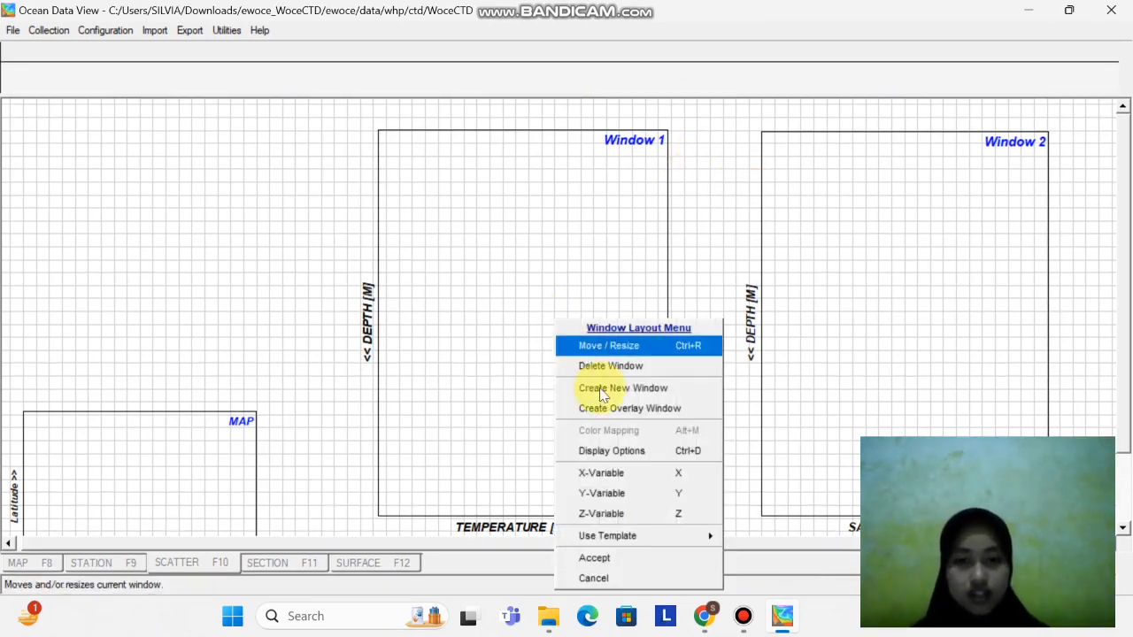
{"action": "left_click", "coordinate": [639, 558]}
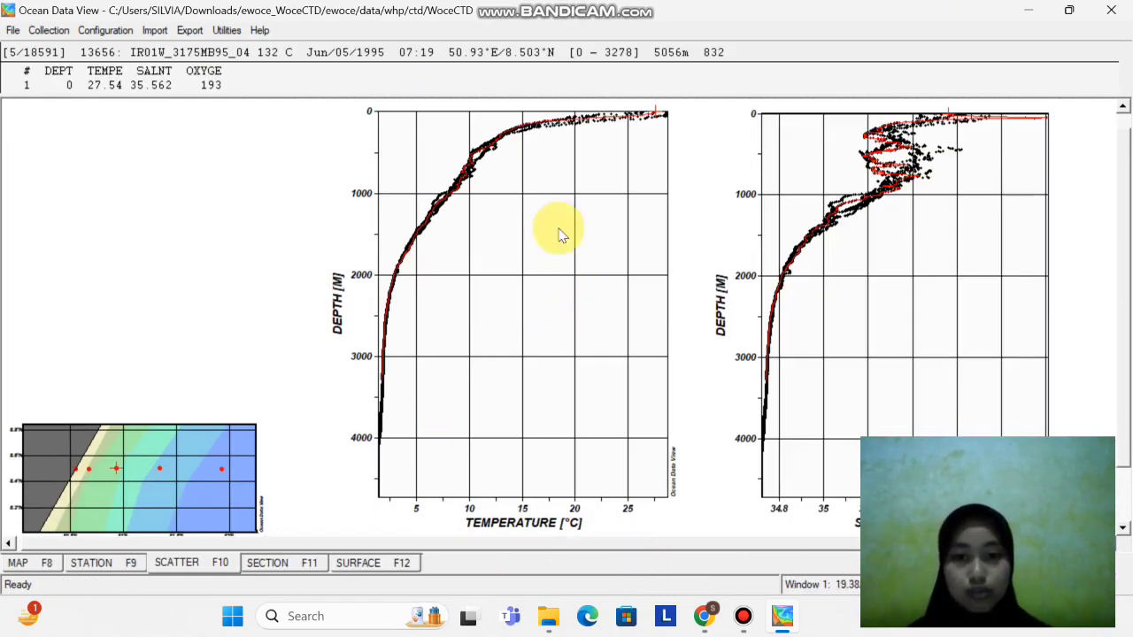
Set TEMPERATURE [°C] as the Z-variable of the temperature-versus-depth plot
{"action": "right_click", "coordinate": [529, 275]}
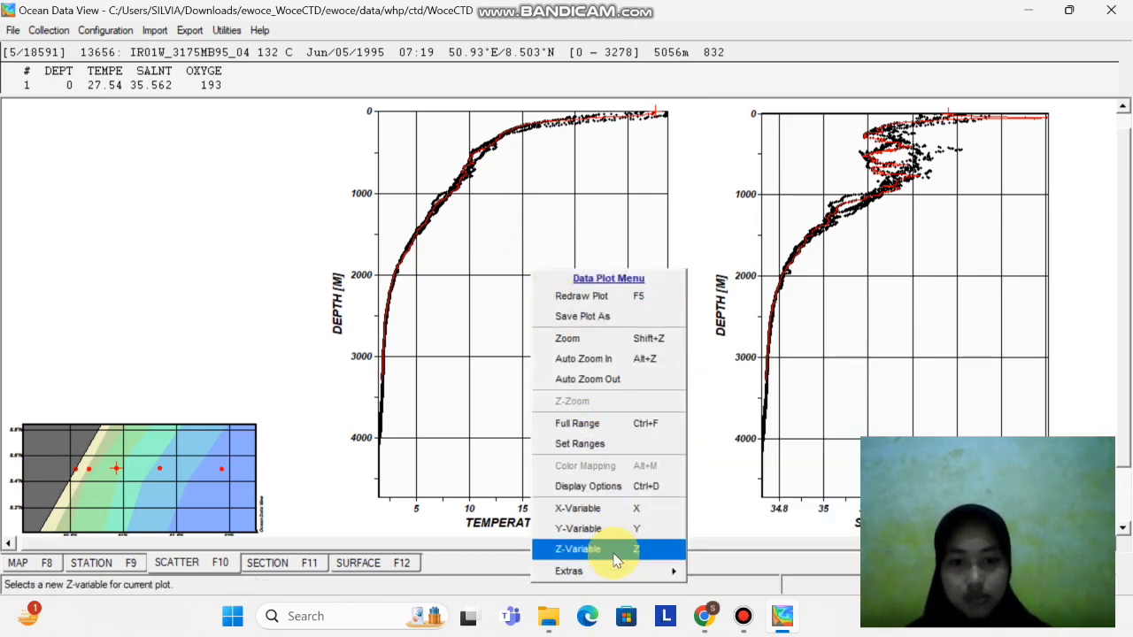
{"action": "left_click", "coordinate": [617, 553]}
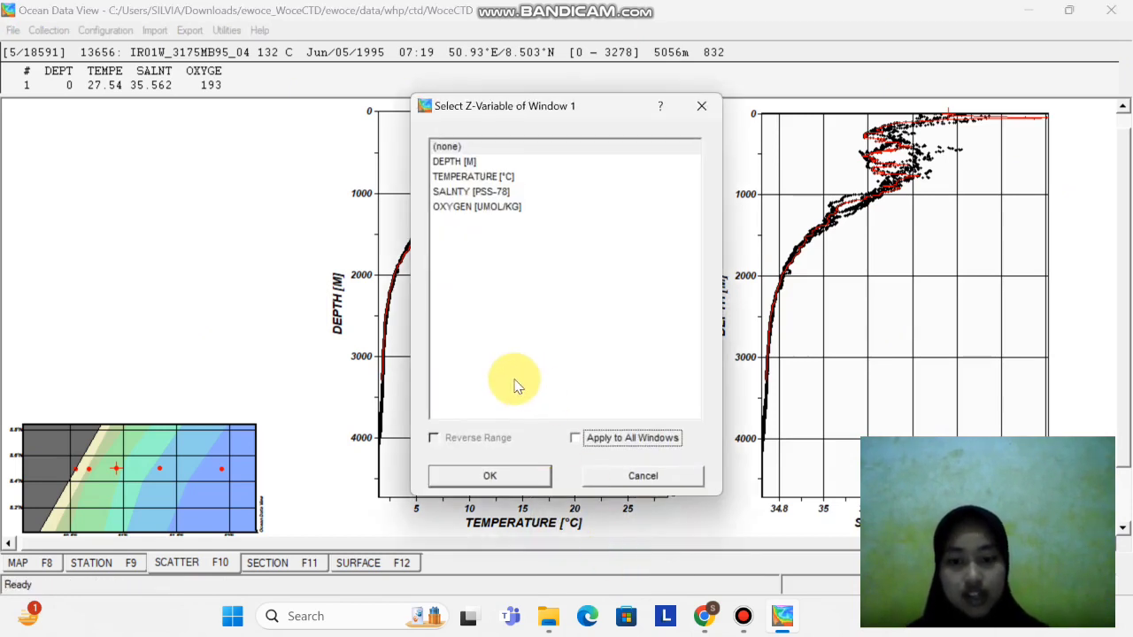
{"action": "left_click", "coordinate": [482, 180]}
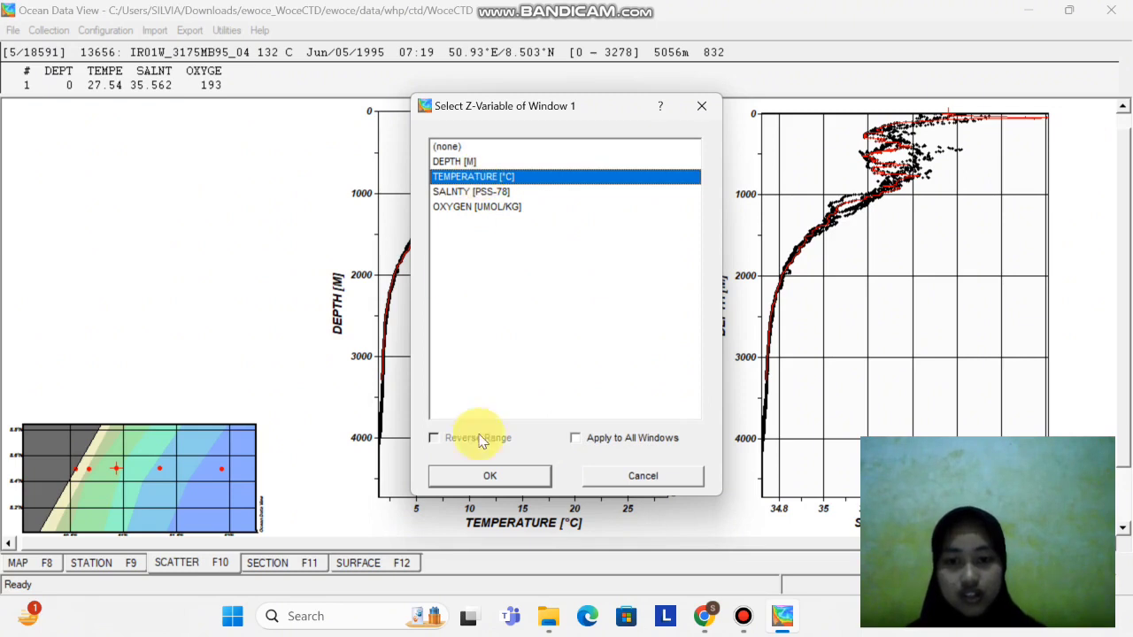
{"action": "left_click", "coordinate": [503, 492]}
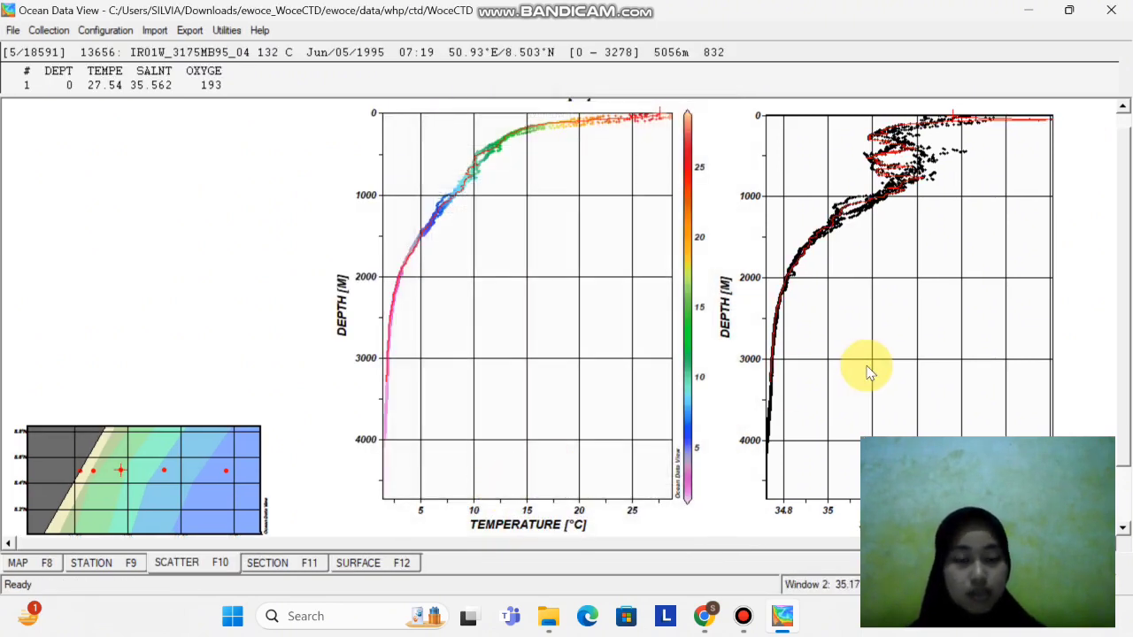
Set SALNTY [PSS-78] as the Z-variable of the salinity-versus-depth plot
{"action": "right_click", "coordinate": [924, 348]}
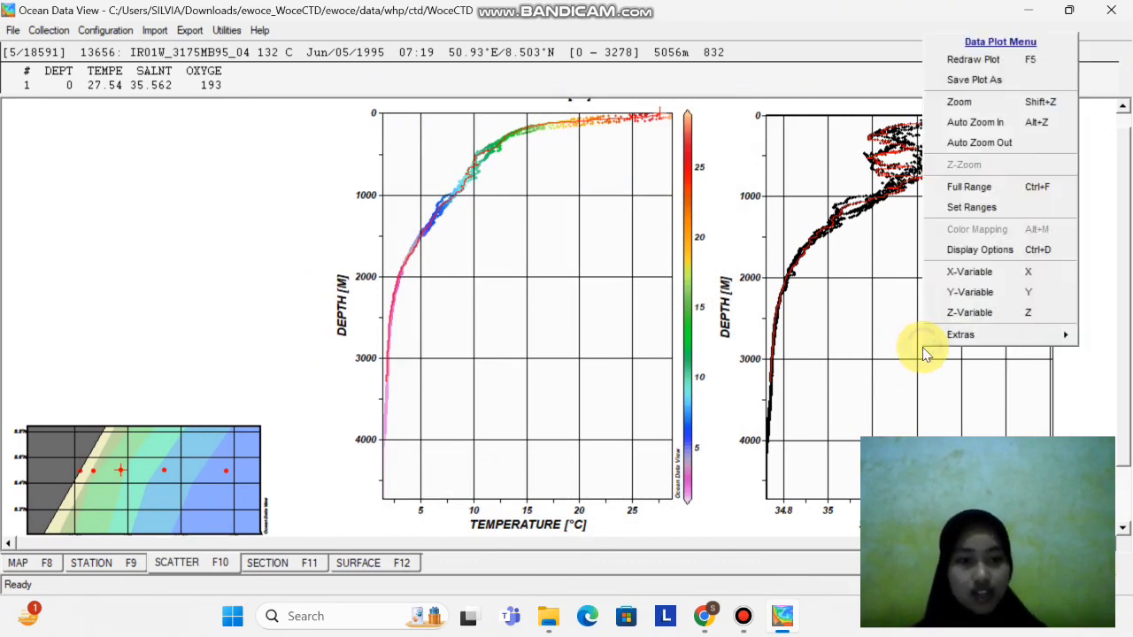
{"action": "left_click", "coordinate": [960, 313]}
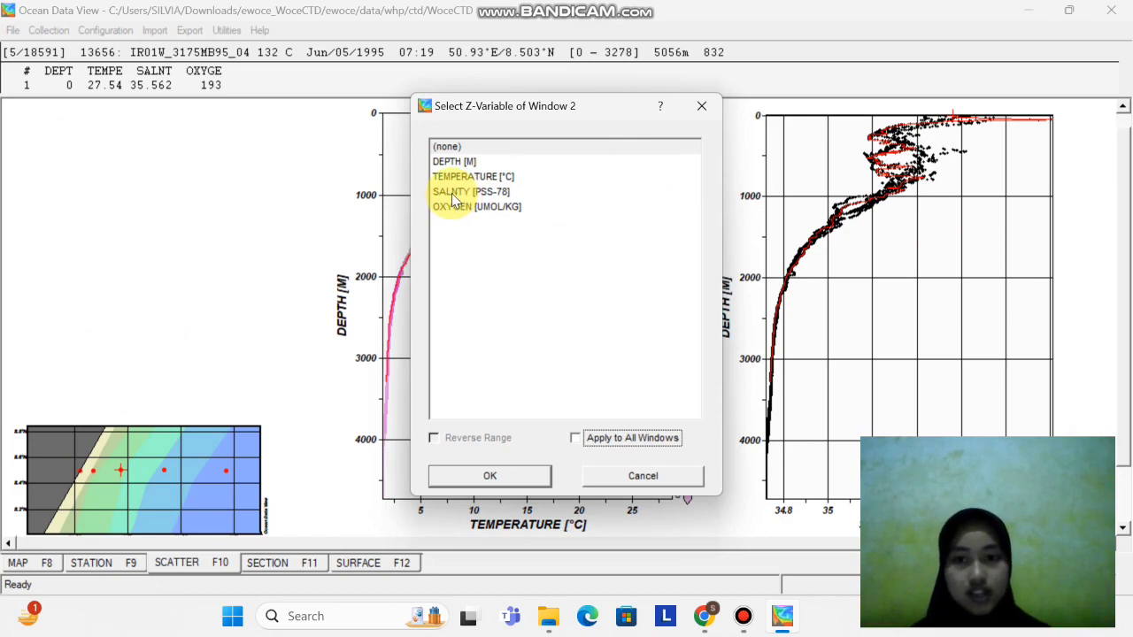
{"action": "left_click", "coordinate": [452, 192]}
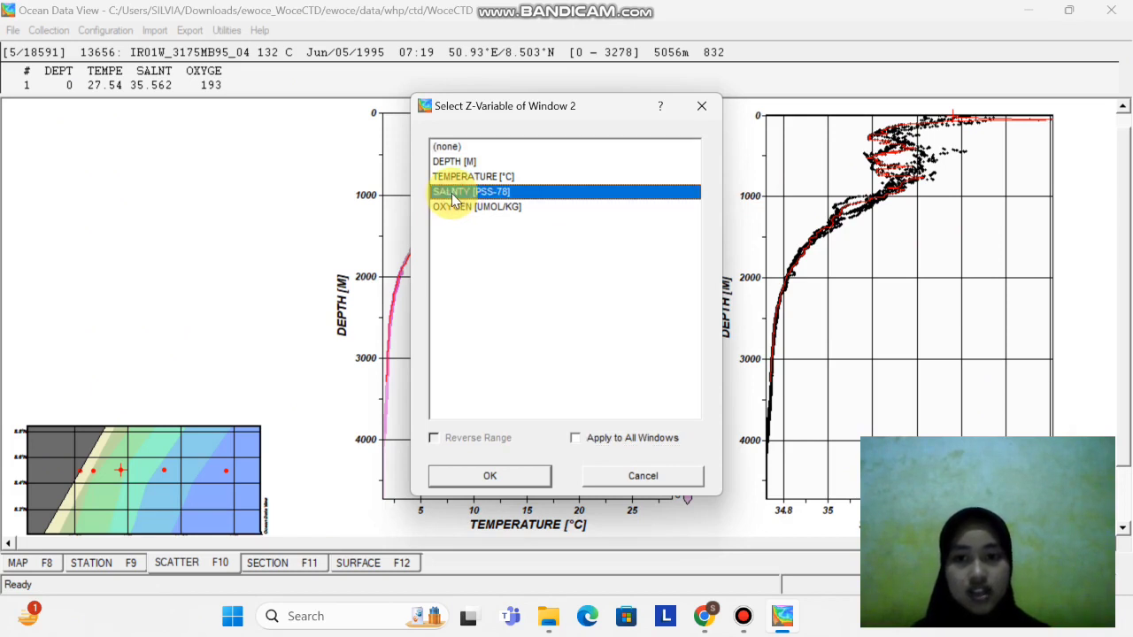
{"action": "left_click", "coordinate": [521, 479]}
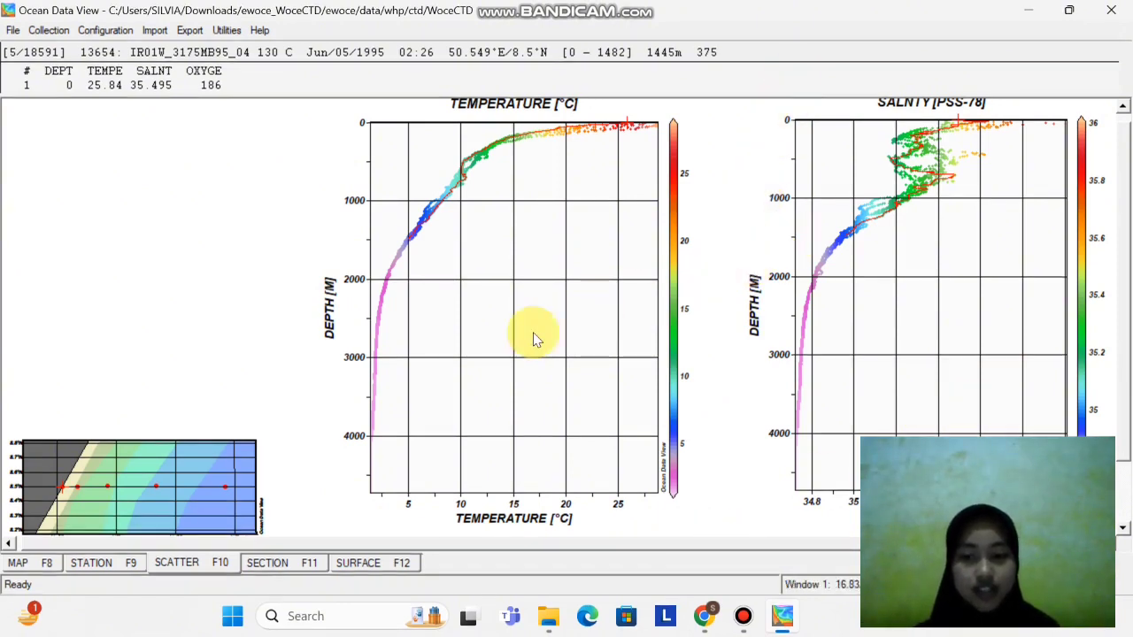
Switch to section mode and define a section spine through the five stations along 8.5°N, accepting the default section characteristics
{"action": "left_click", "coordinate": [285, 563]}
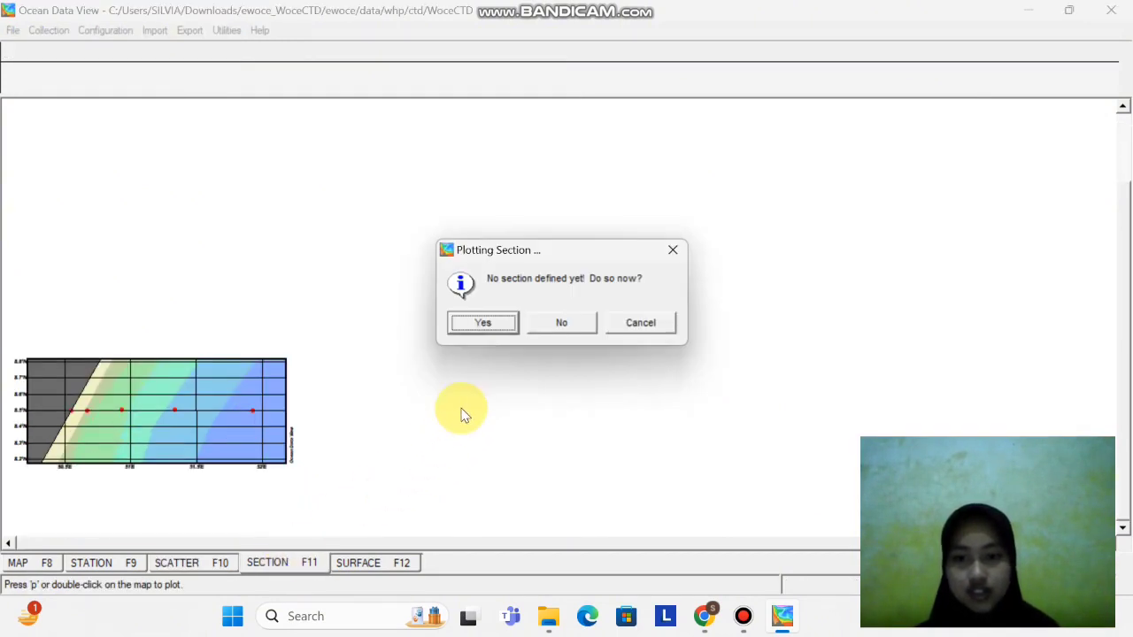
{"action": "left_click", "coordinate": [499, 323]}
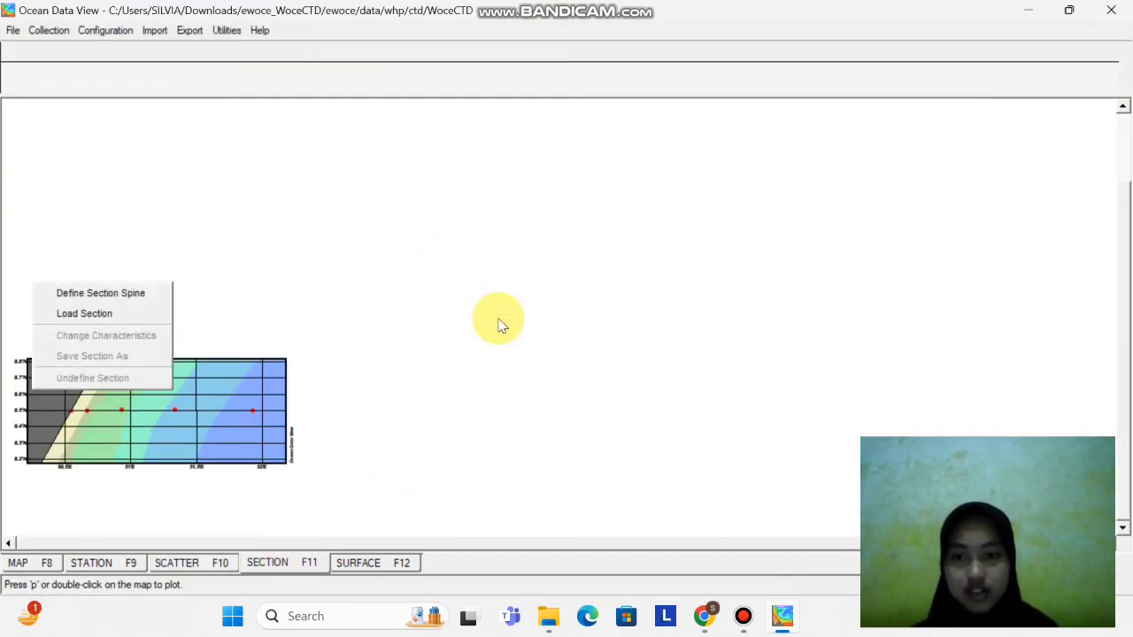
{"action": "left_click", "coordinate": [130, 295]}
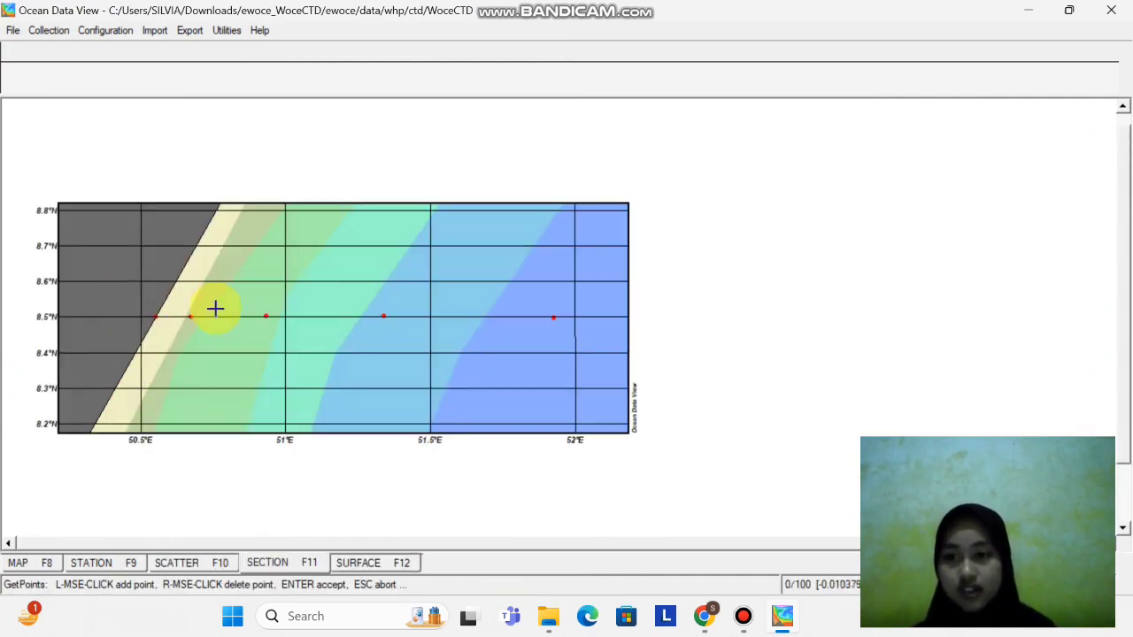
{"action": "left_click", "coordinate": [157, 316]}
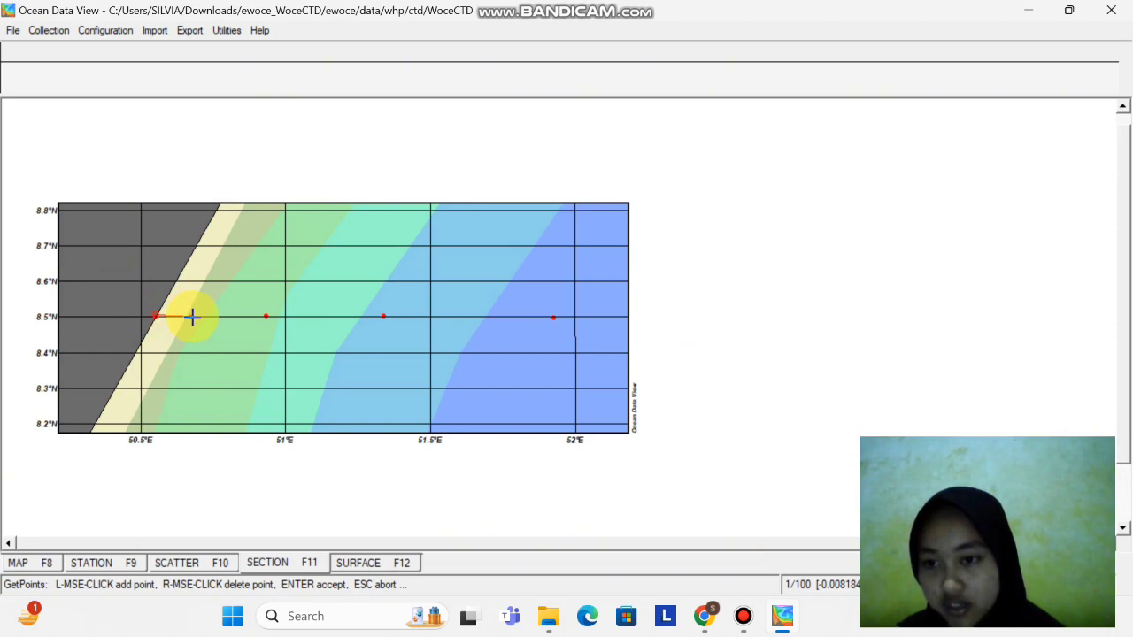
{"action": "left_click", "coordinate": [191, 316]}
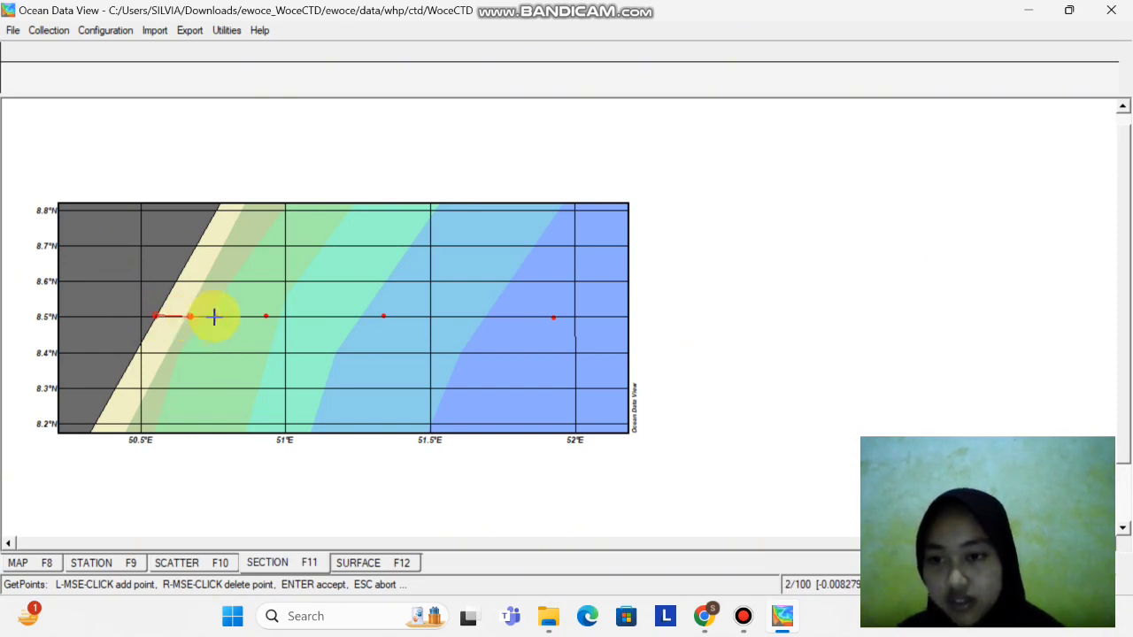
{"action": "left_click", "coordinate": [265, 315]}
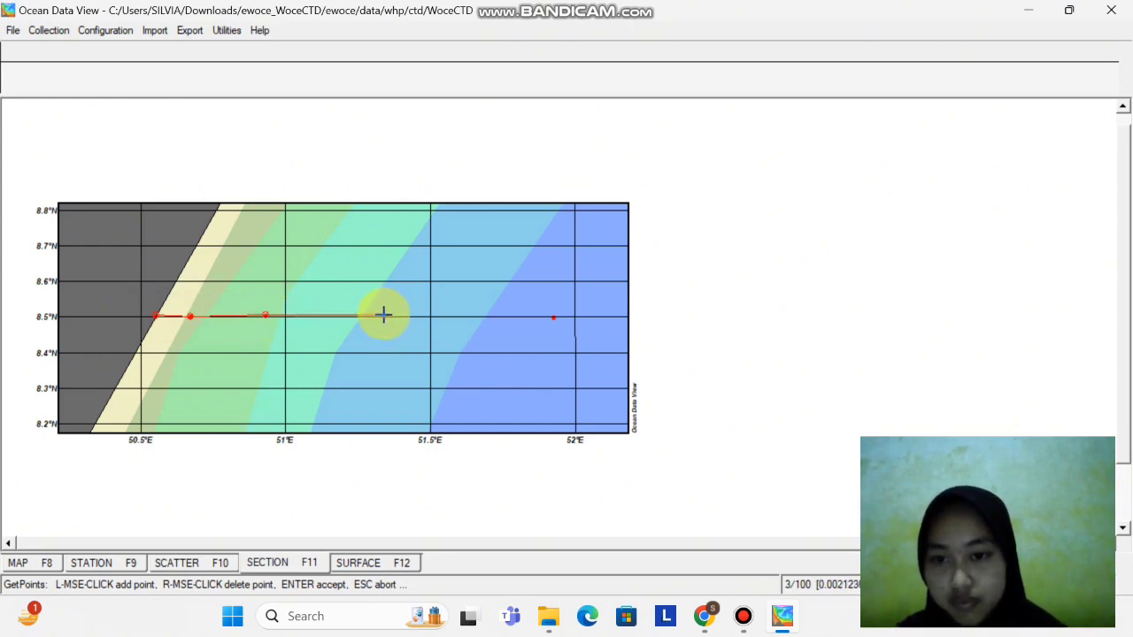
{"action": "left_click", "coordinate": [383, 316]}
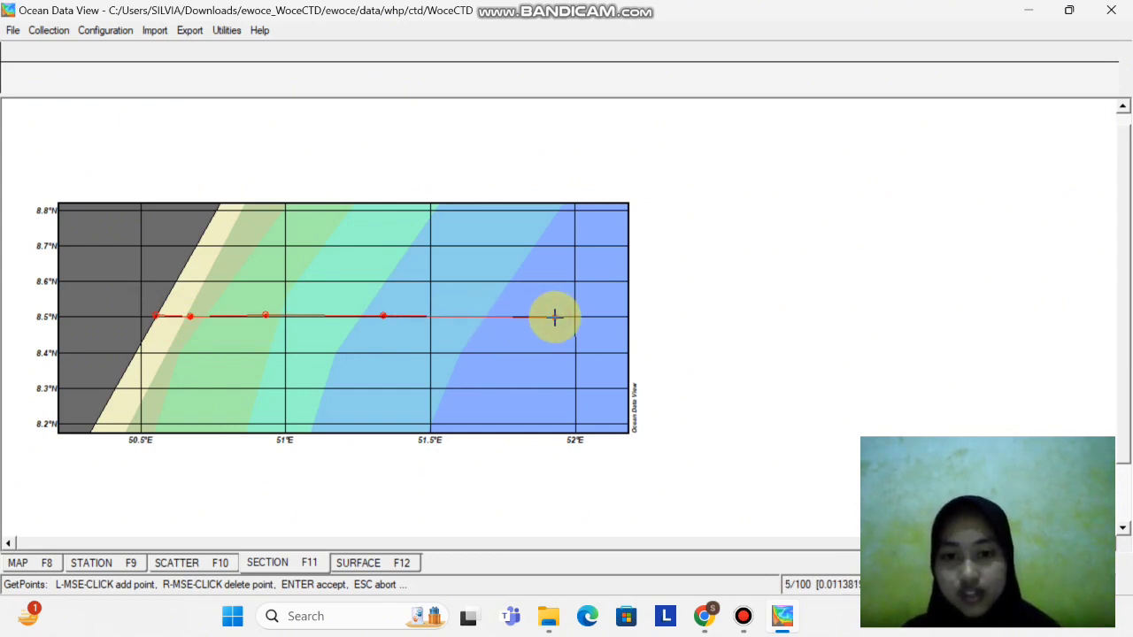
{"action": "key", "text": "Return"}
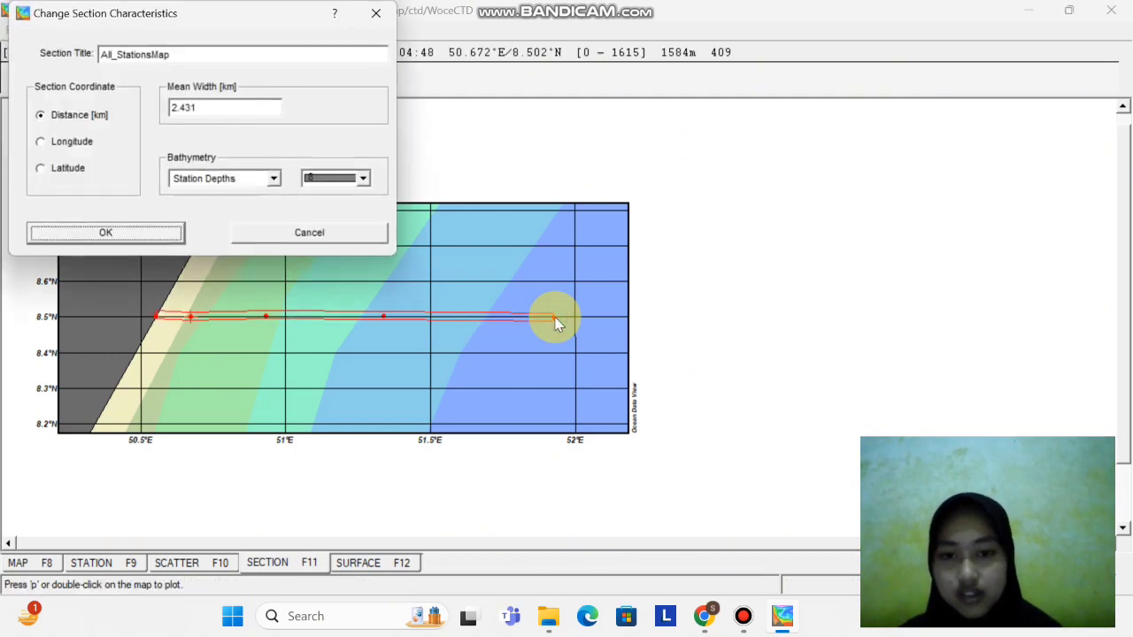
{"action": "left_click", "coordinate": [106, 232]}
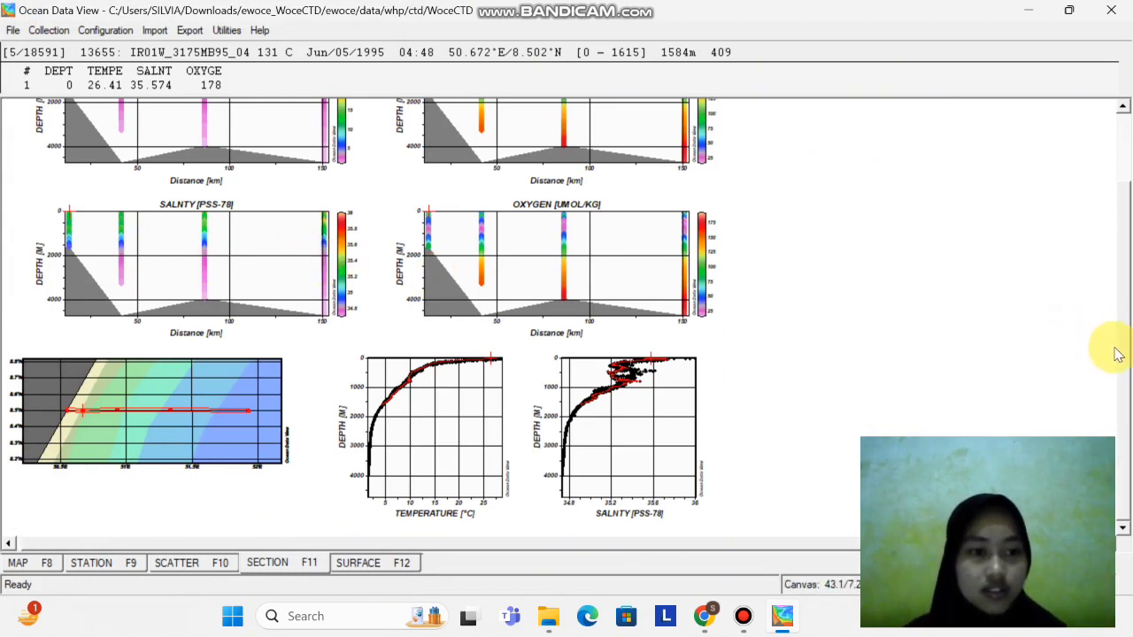
Open the section window layout for editing and delete both OXYGEN [UMOL/KG] section windows
{"action": "left_click_drag", "start_coordinate": [1123, 355], "coordinate": [1123, 296]}
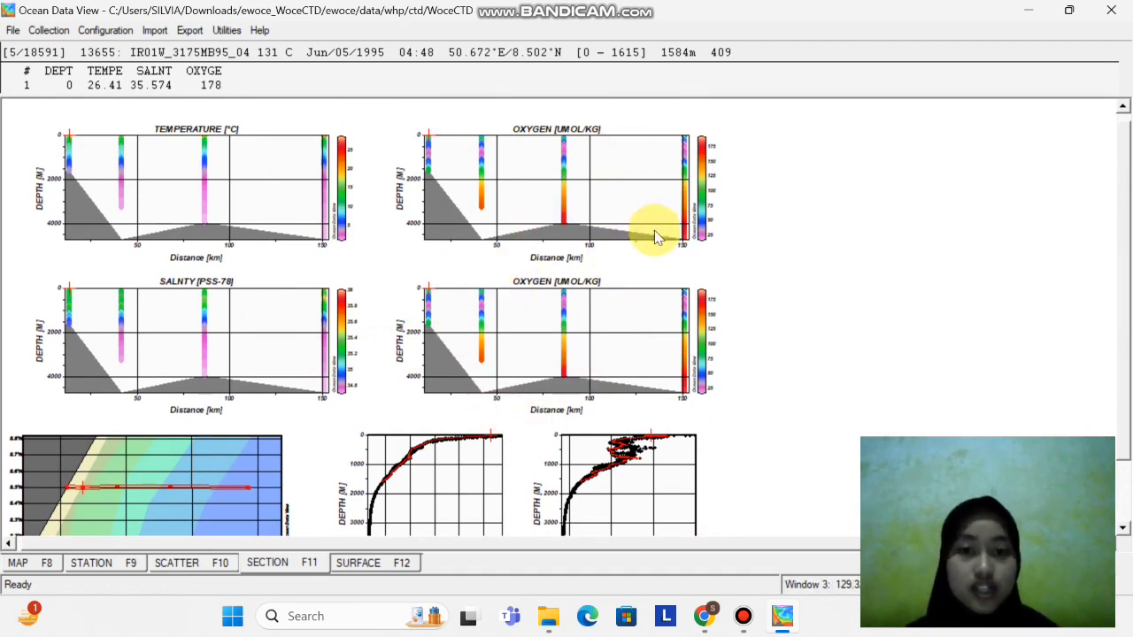
{"action": "right_click", "coordinate": [979, 261]}
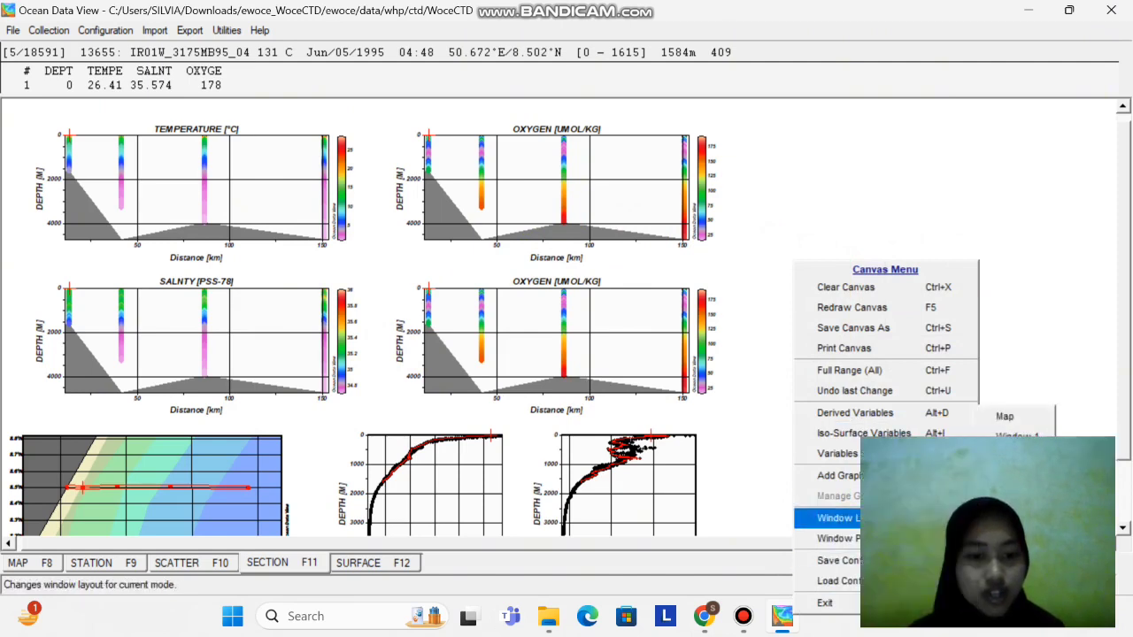
{"action": "left_click", "coordinate": [908, 520]}
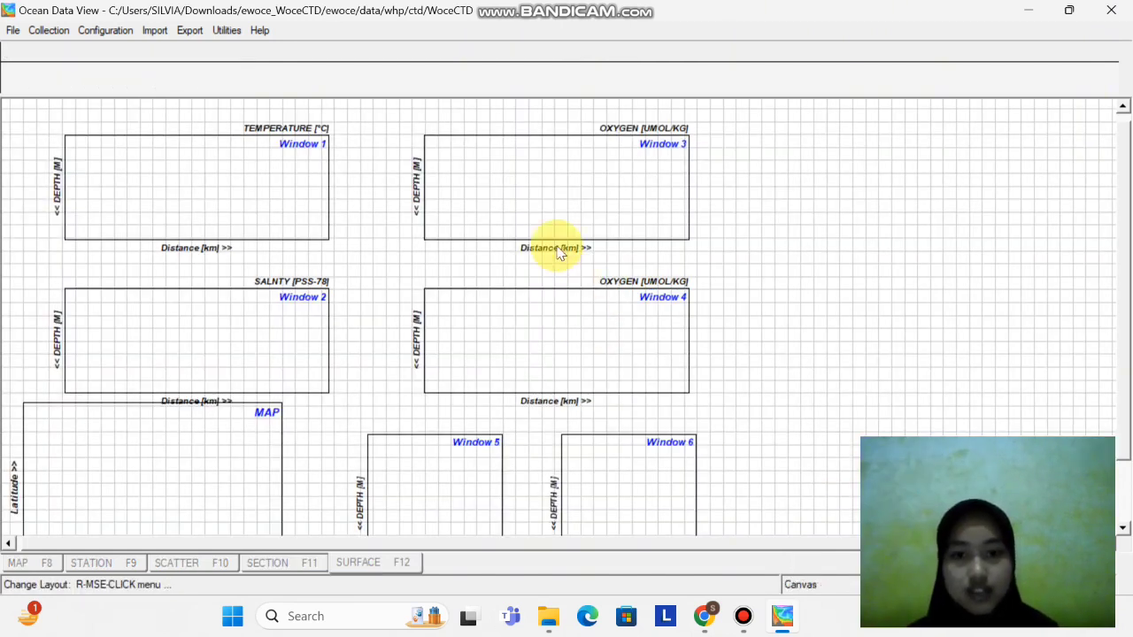
{"action": "right_click", "coordinate": [581, 194]}
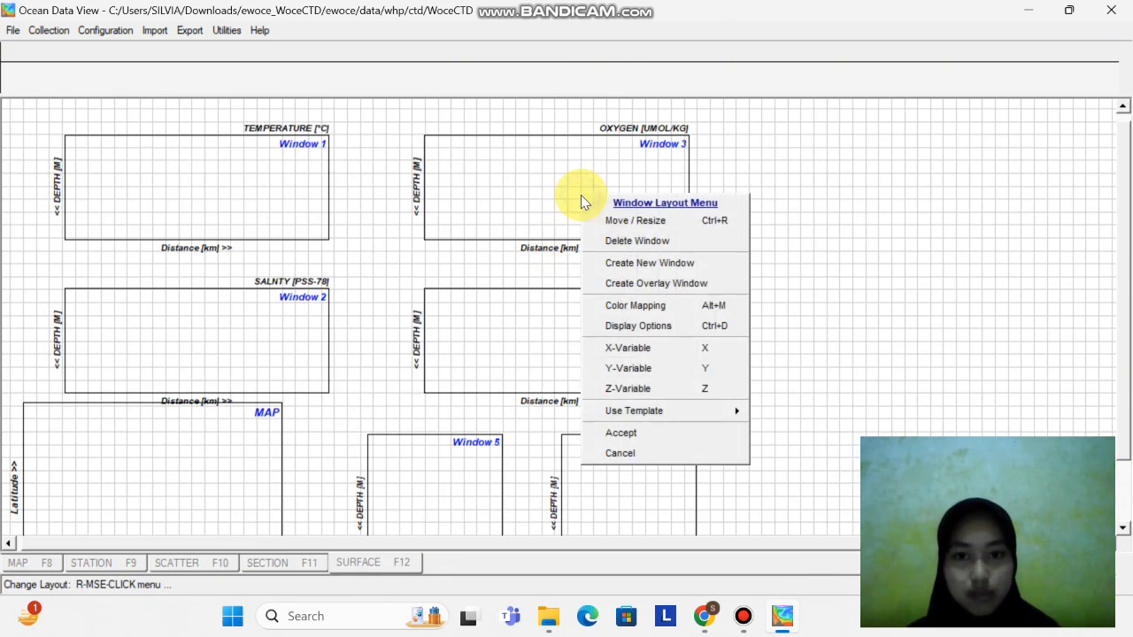
{"action": "left_click", "coordinate": [637, 244]}
{"action": "right_click", "coordinate": [607, 364]}
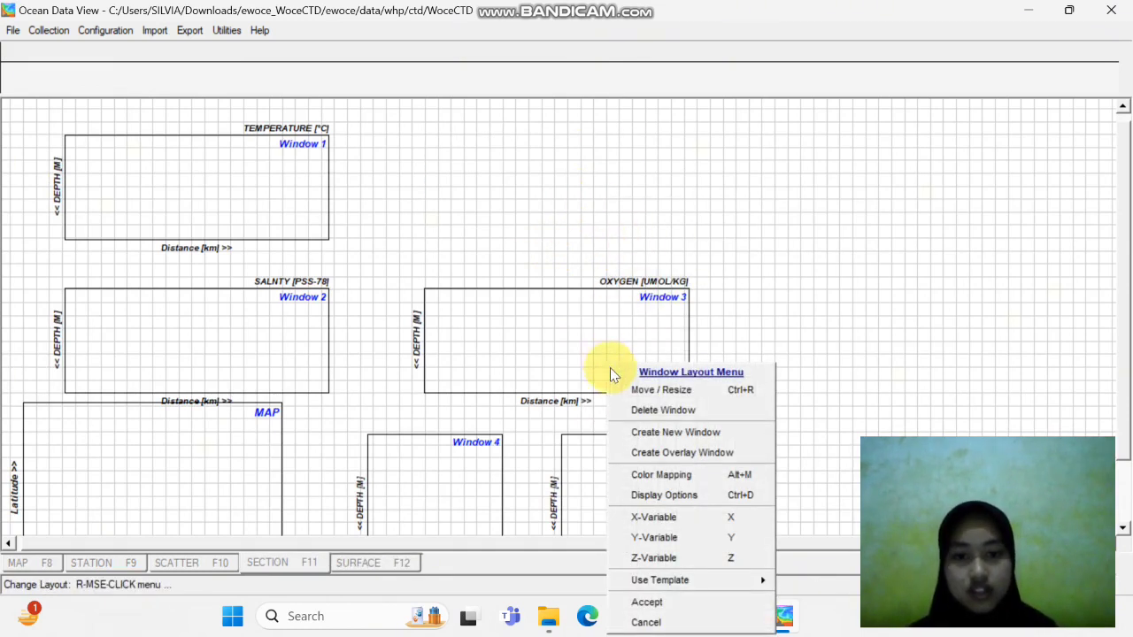
{"action": "left_click", "coordinate": [650, 412]}
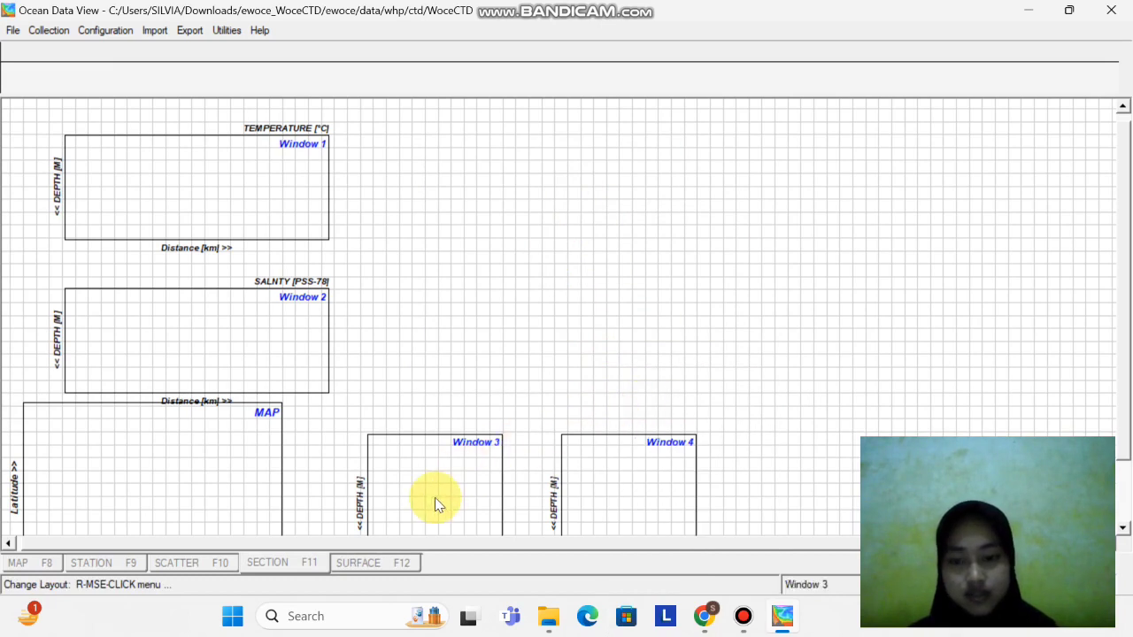
Delete the two small depth scatter windows beside the map from the section layout
{"action": "right_click", "coordinate": [435, 498]}
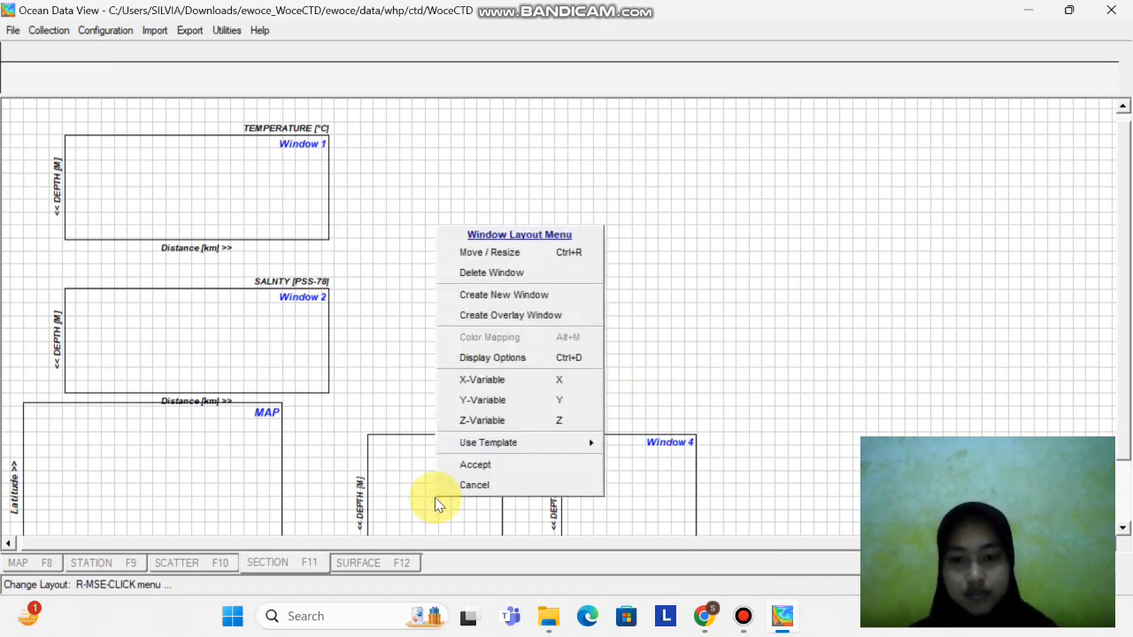
{"action": "left_click", "coordinate": [490, 273]}
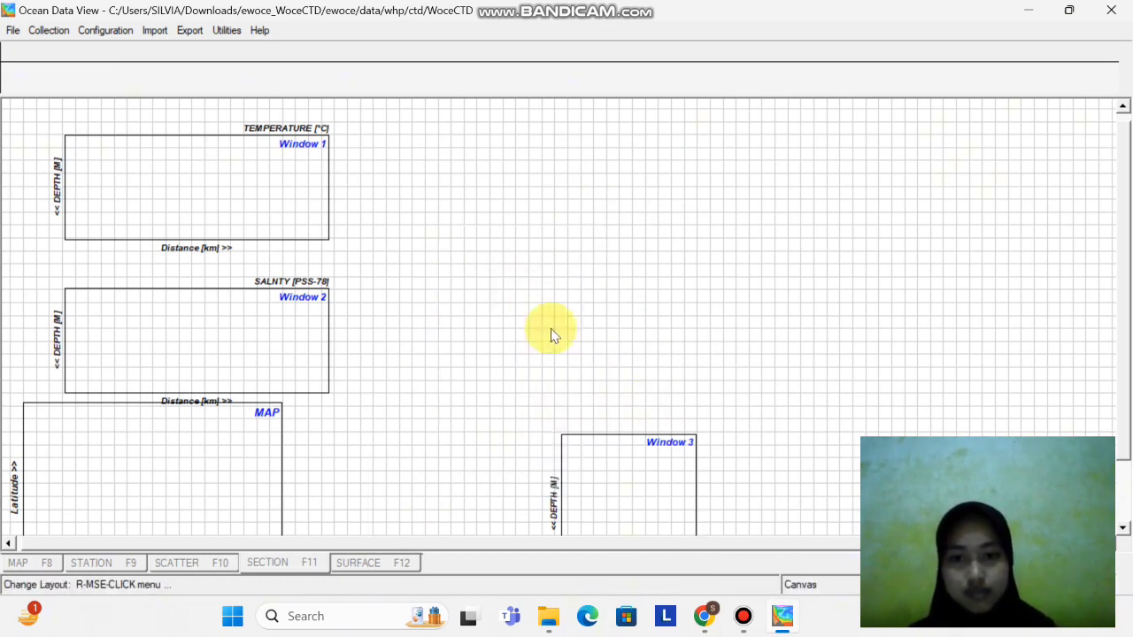
{"action": "right_click", "coordinate": [635, 470]}
{"action": "left_click", "coordinate": [710, 250]}
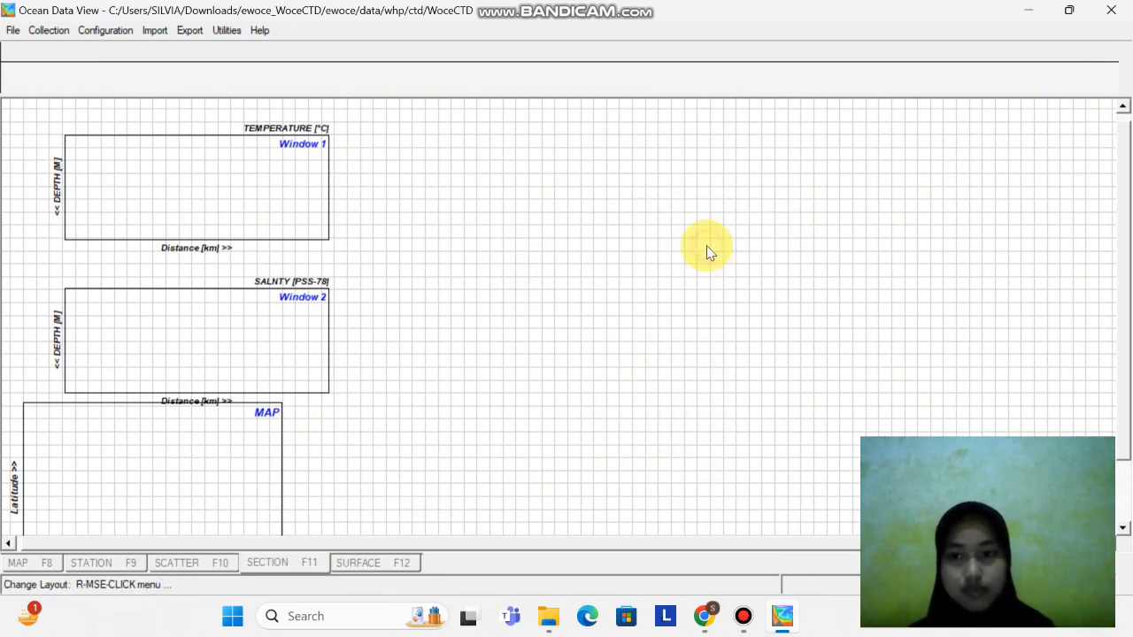
Move the TEMPERATURE section window to the empty area above and beside the map, and enlarge it into a wide plot
{"action": "right_click", "coordinate": [257, 209]}
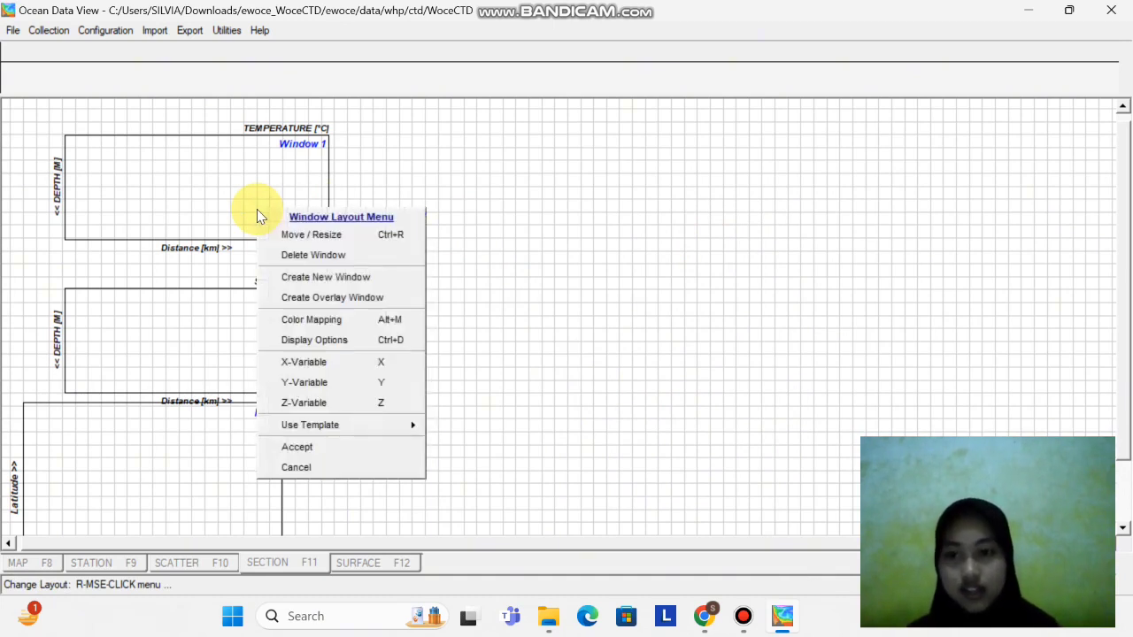
{"action": "left_click", "coordinate": [298, 235]}
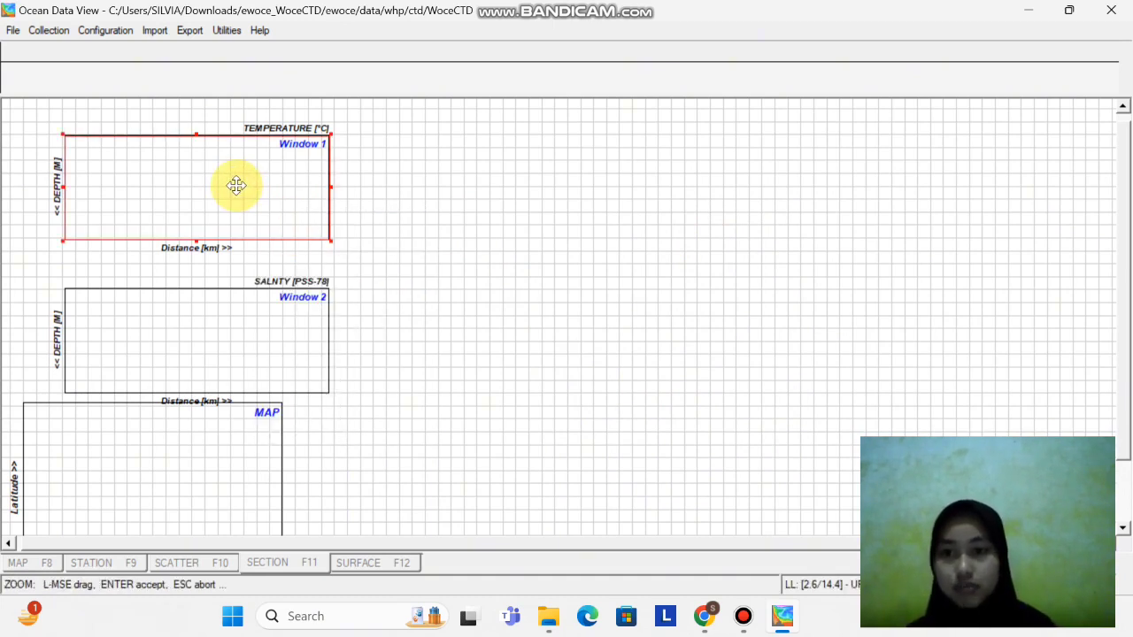
{"action": "left_click_drag", "start_coordinate": [236, 185], "coordinate": [500, 194]}
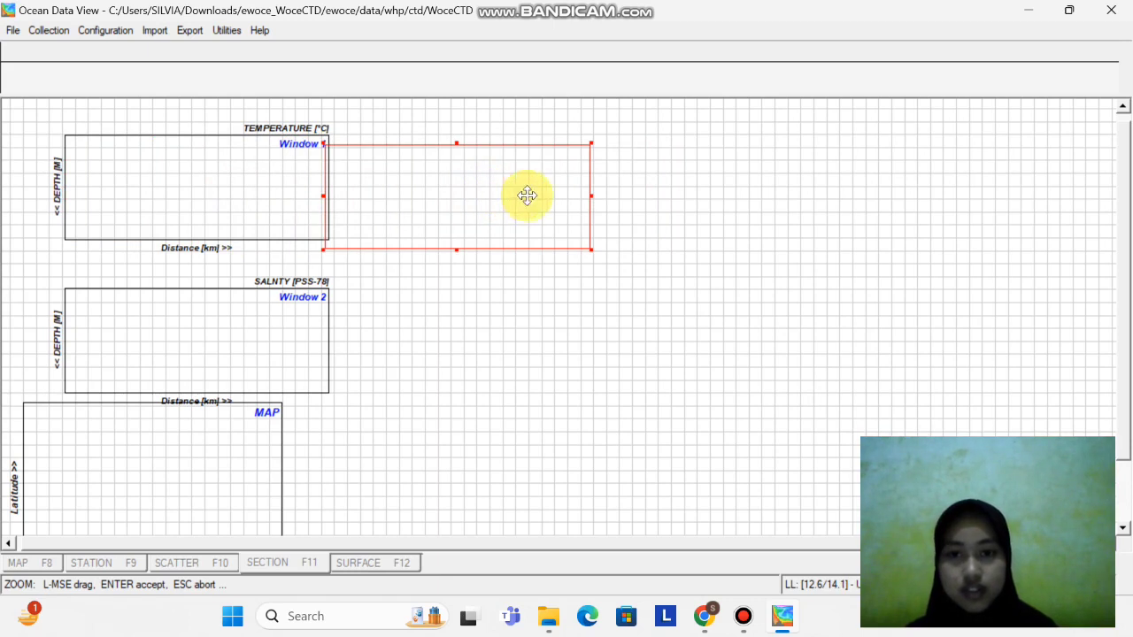
{"action": "left_click_drag", "start_coordinate": [589, 247], "coordinate": [992, 300]}
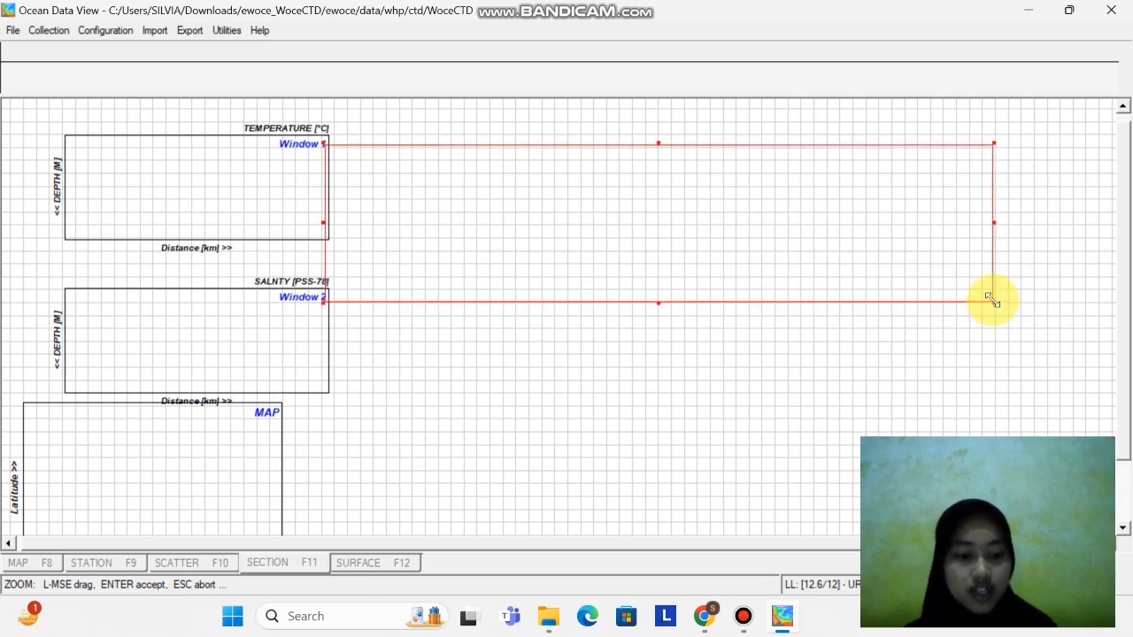
{"action": "key", "text": "Return"}
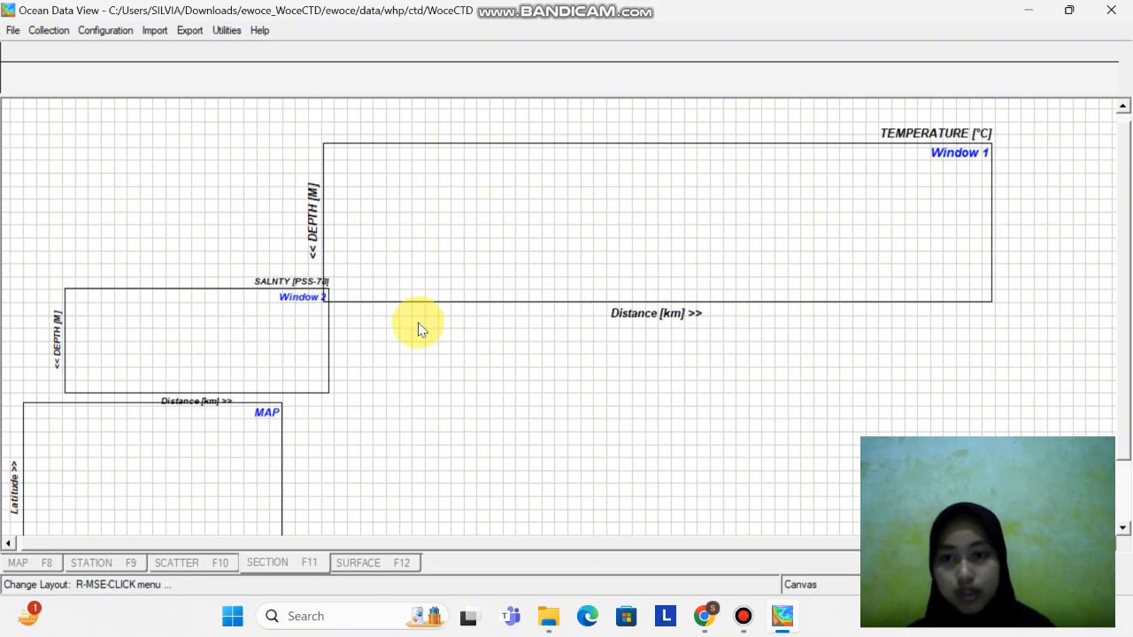
Move the SALNTY section window directly below the temperature window, enlarge it to a similar width, and accept the section layout
{"action": "right_click", "coordinate": [202, 329]}
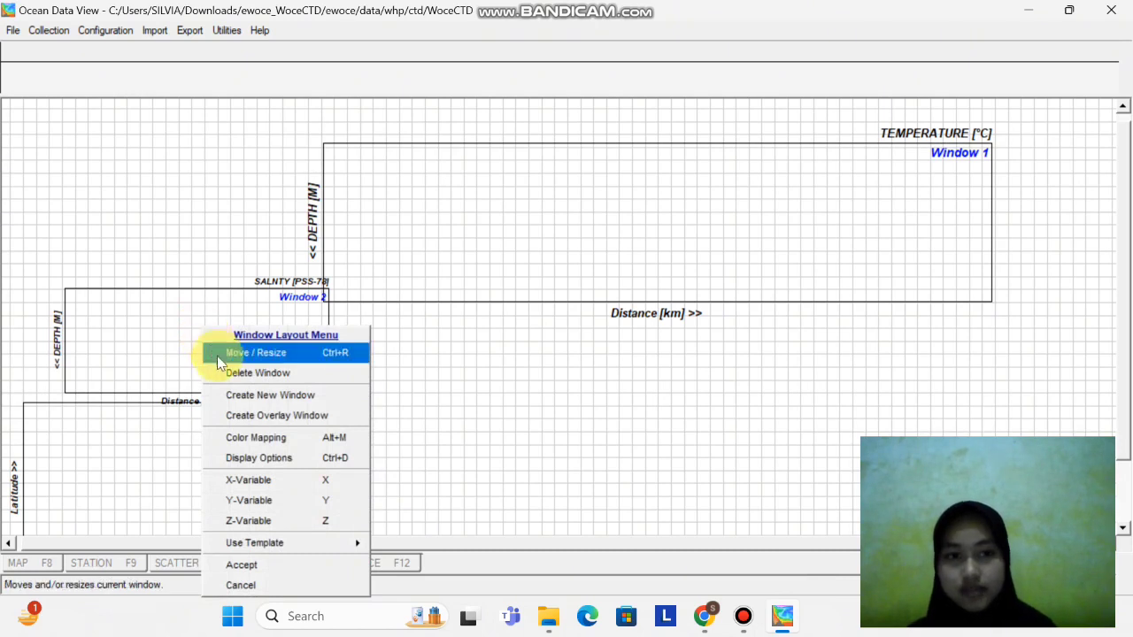
{"action": "left_click", "coordinate": [272, 356]}
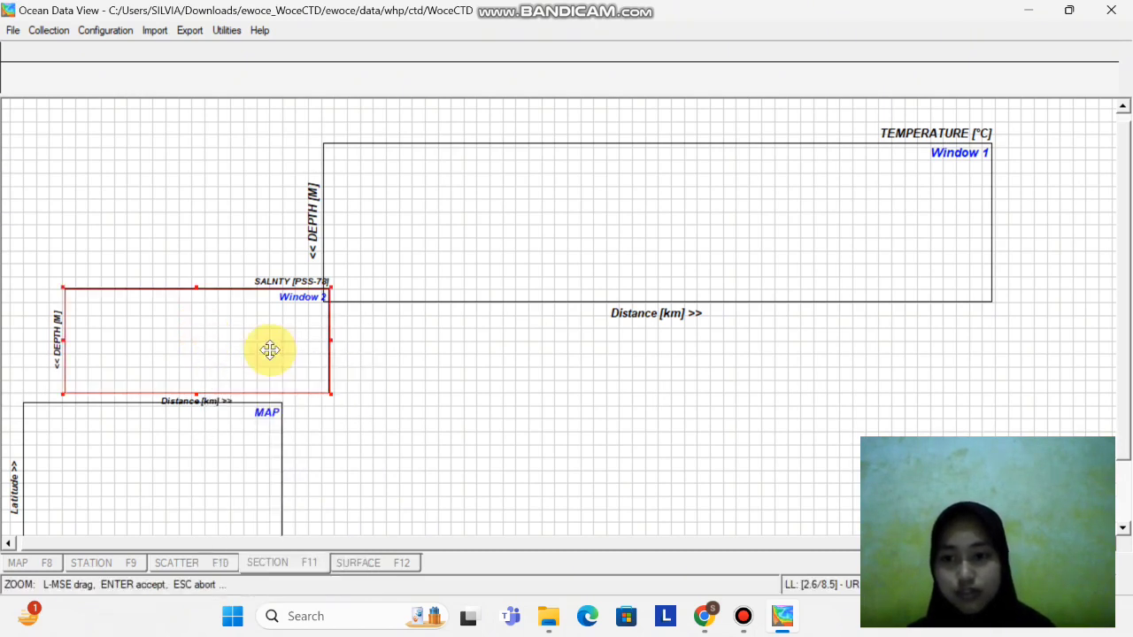
{"action": "left_click_drag", "start_coordinate": [201, 334], "coordinate": [460, 390]}
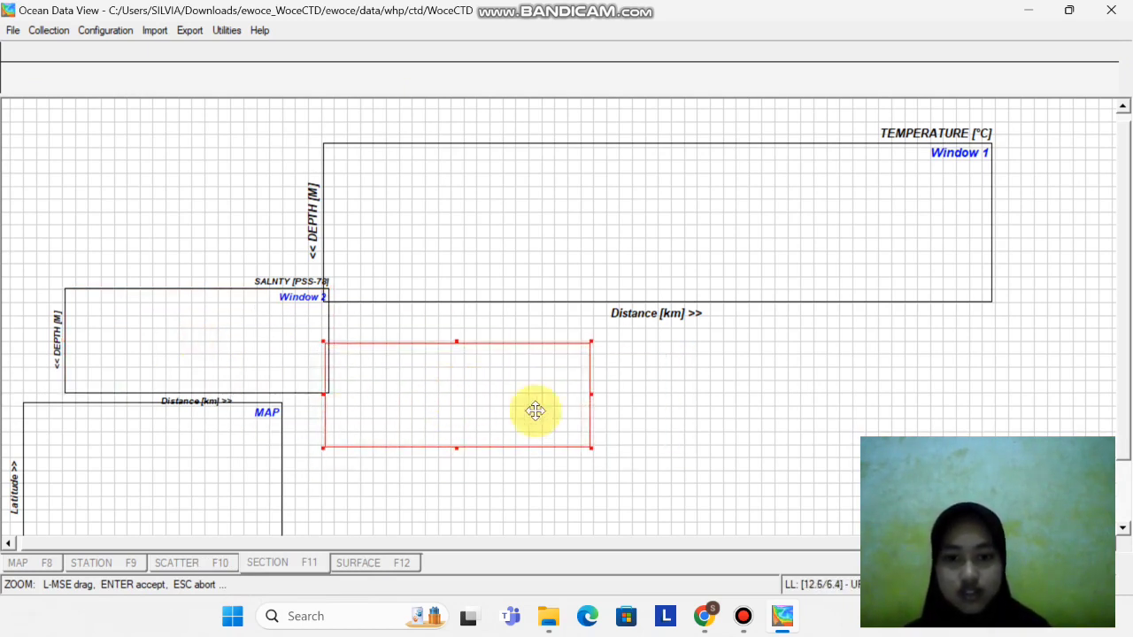
{"action": "left_click_drag", "start_coordinate": [590, 445], "coordinate": [990, 520]}
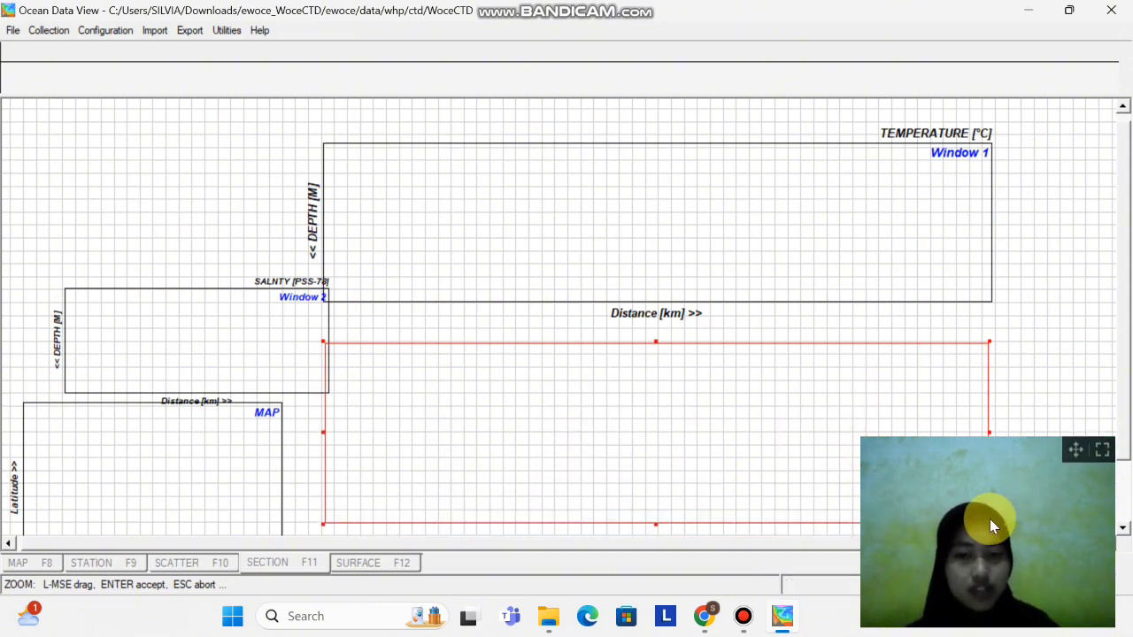
{"action": "key", "text": "Return"}
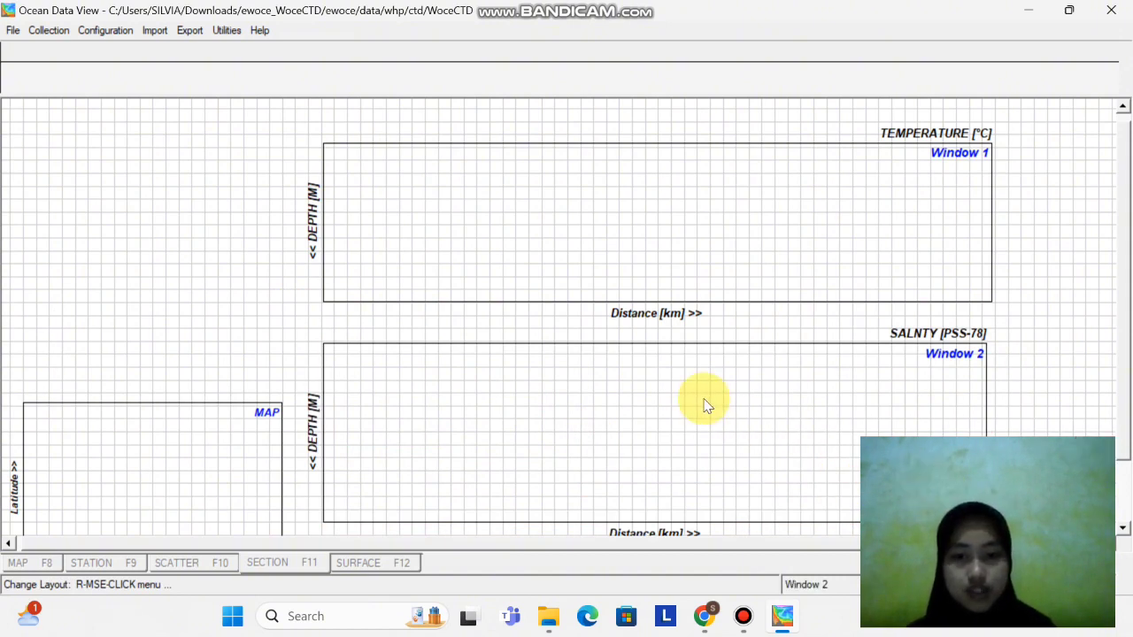
{"action": "right_click", "coordinate": [677, 209]}
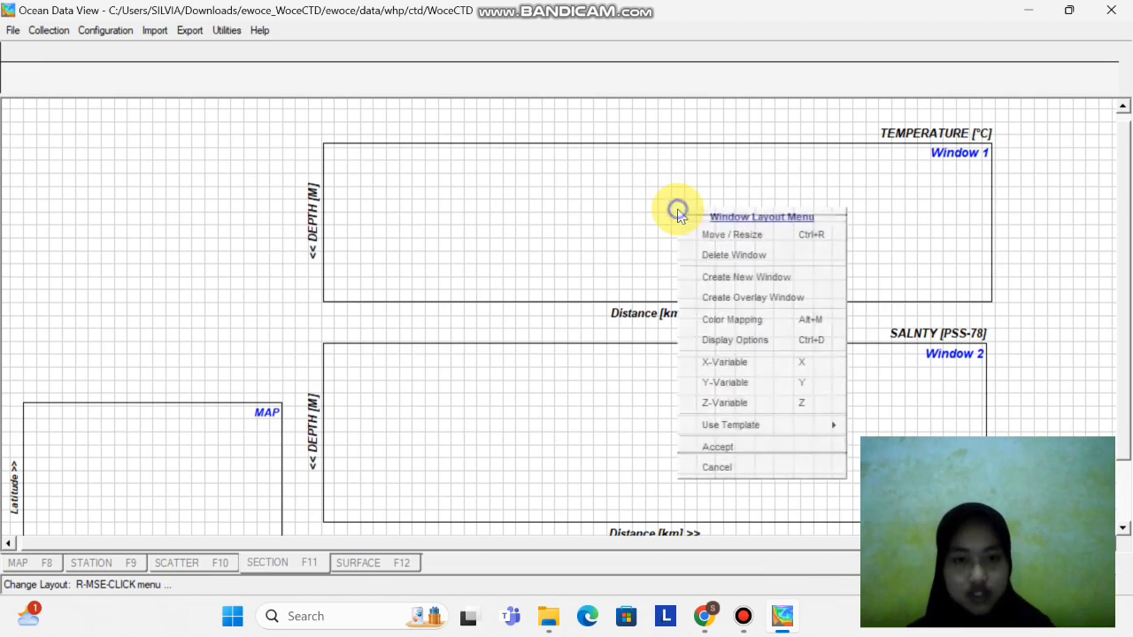
{"action": "left_click", "coordinate": [761, 447]}
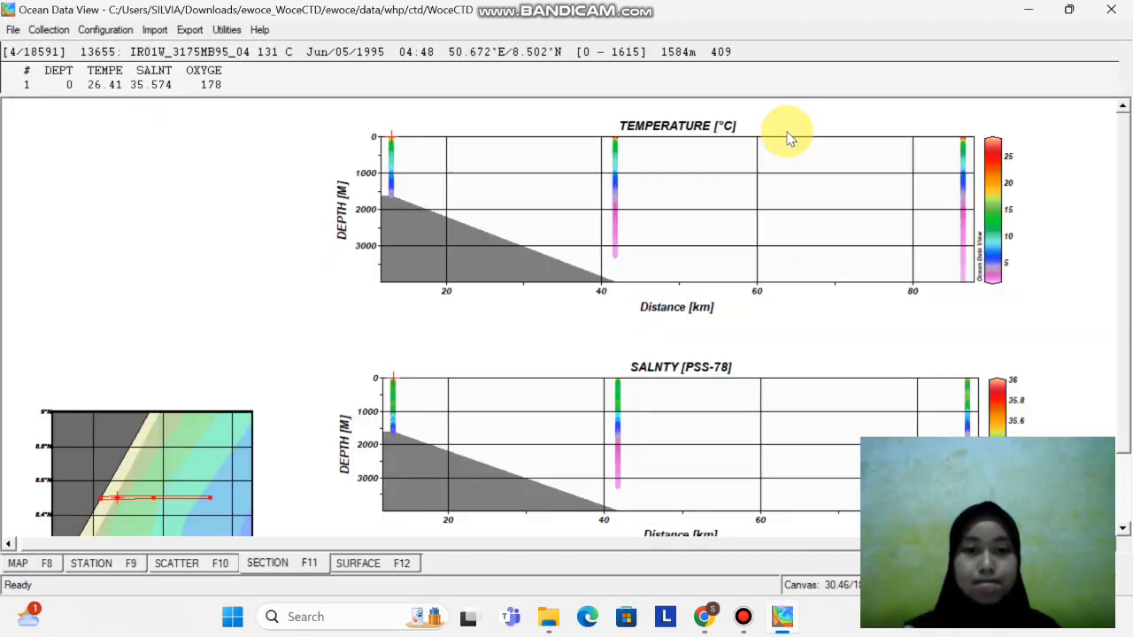
Set the temperature section to display as a gridded field with VG Gridding and X and Y scale-lengths of 200
{"action": "right_click", "coordinate": [676, 231]}
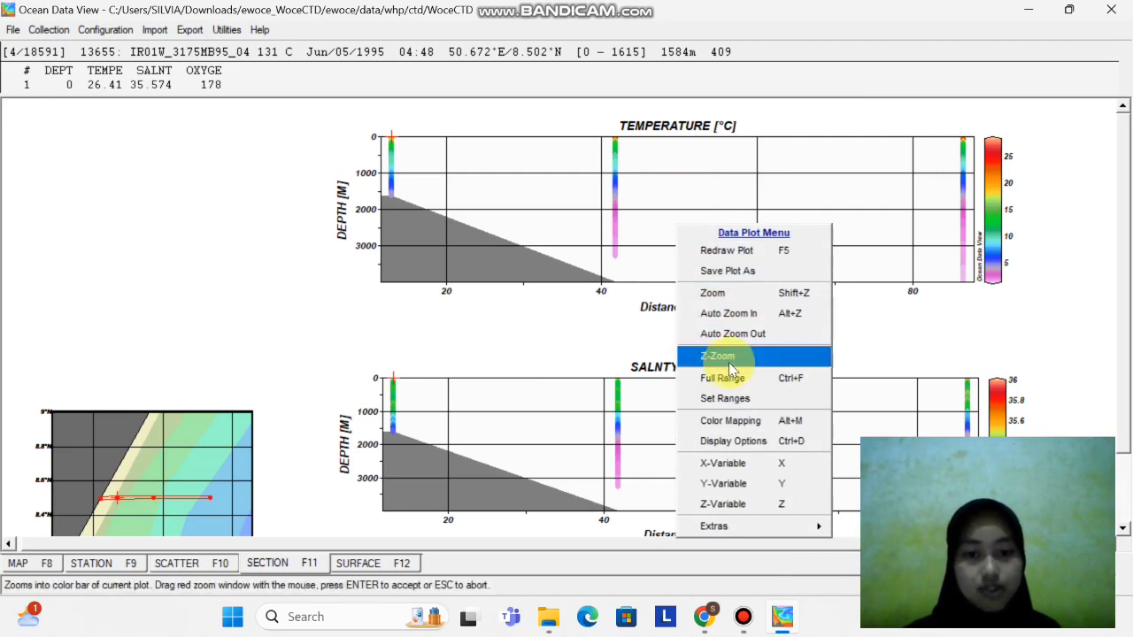
{"action": "left_click", "coordinate": [755, 441]}
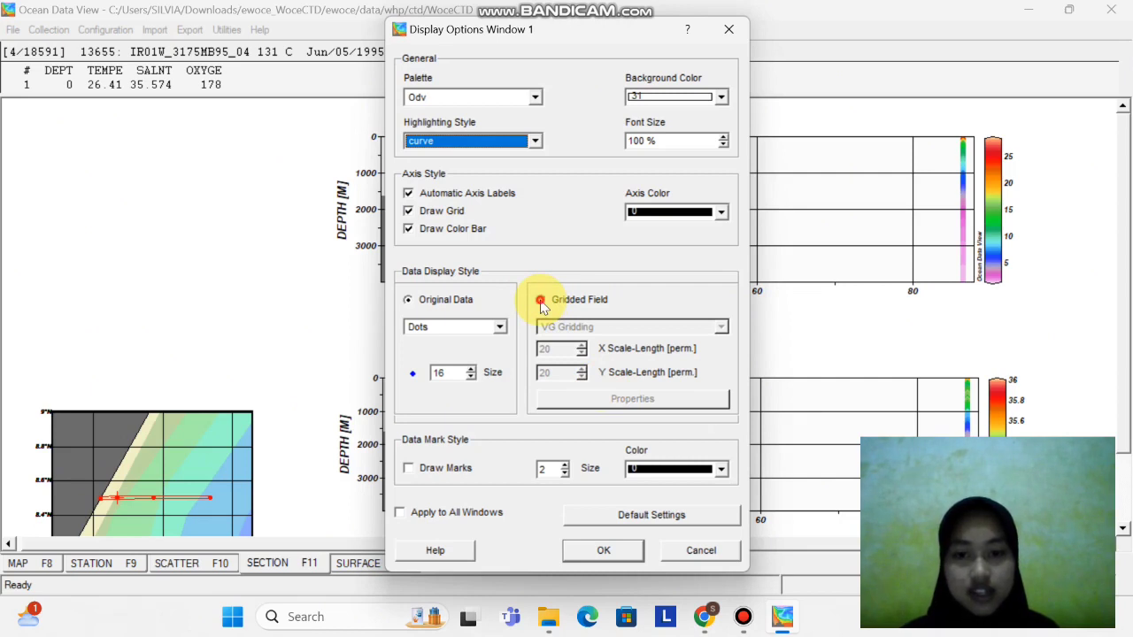
{"action": "left_click", "coordinate": [540, 301]}
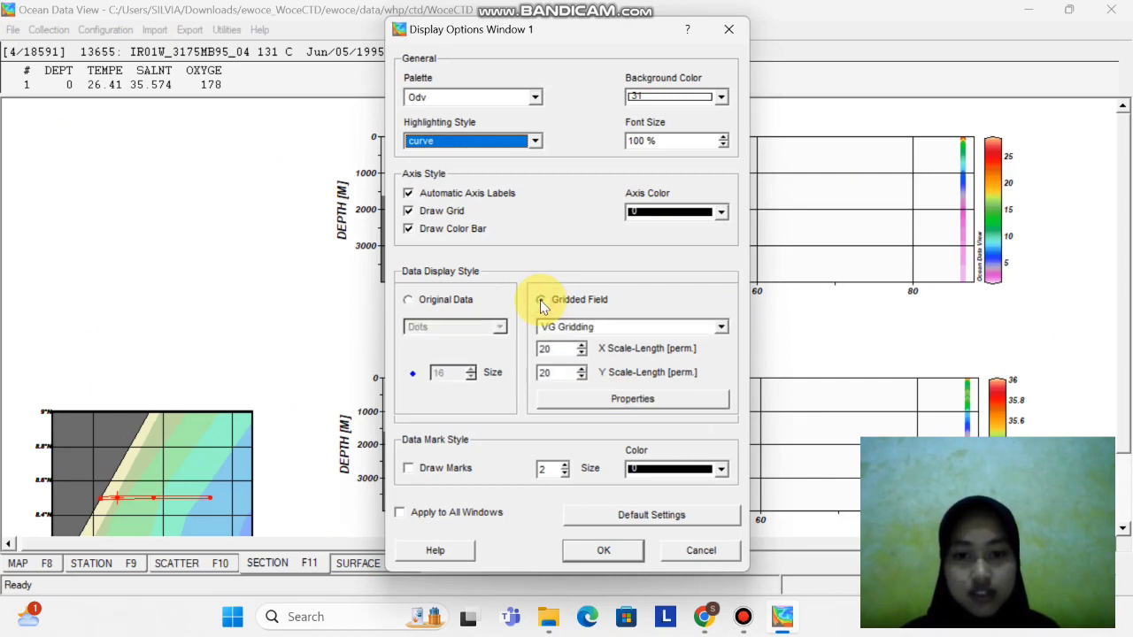
{"action": "left_click", "coordinate": [554, 349]}
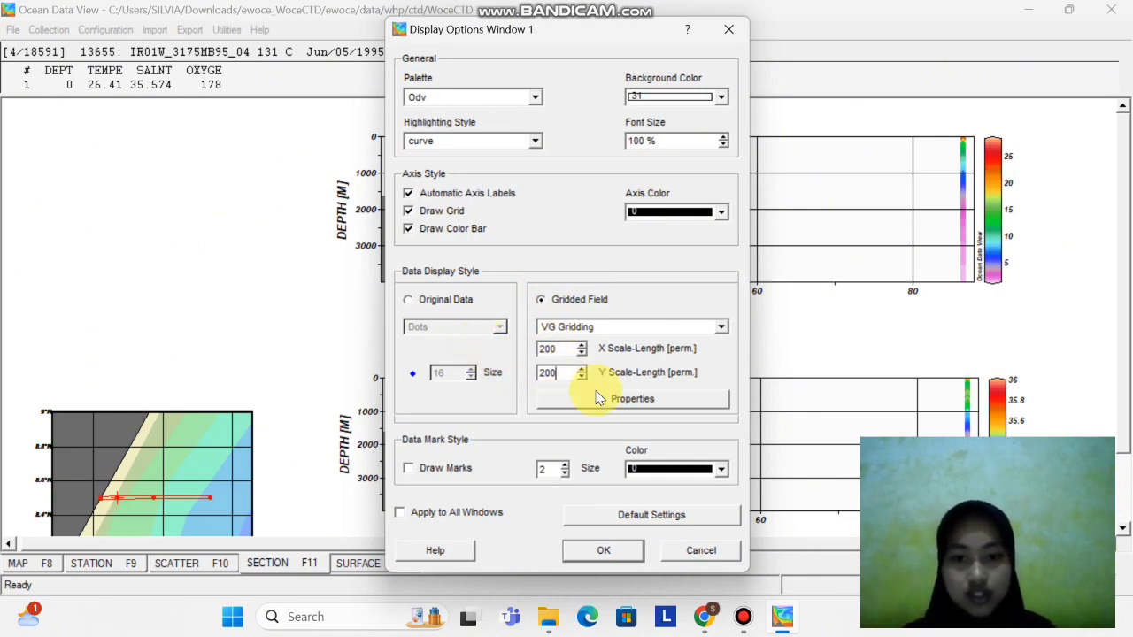
Add labelled contour lines from 0 to 30 at 2.5 increments to the temperature section and apply its display options
{"action": "left_click", "coordinate": [626, 399]}
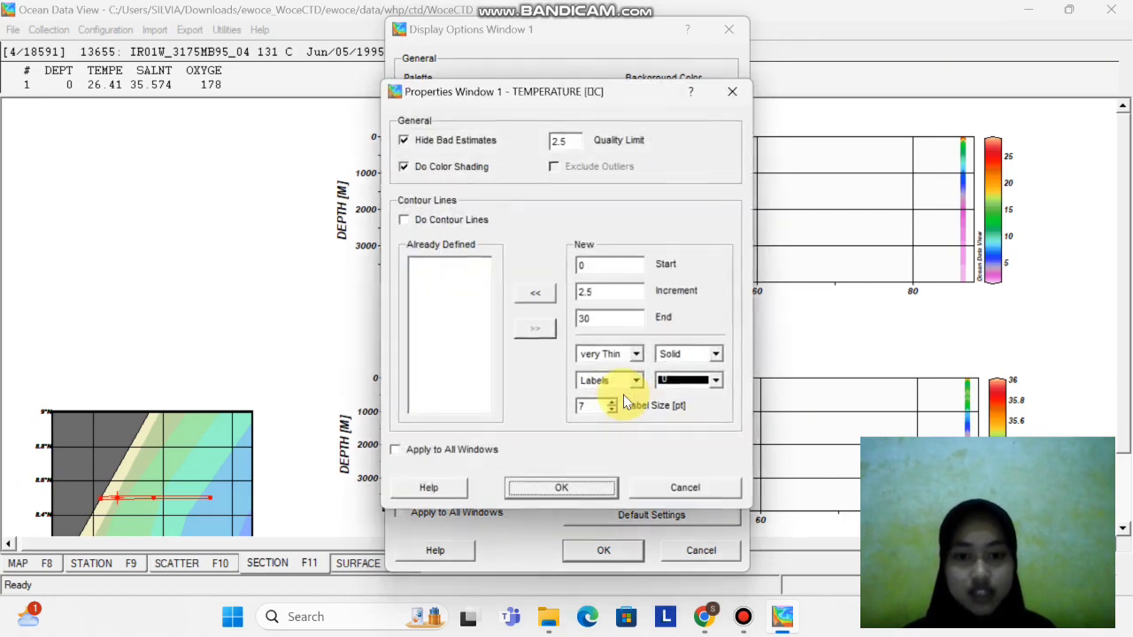
{"action": "left_click", "coordinate": [537, 293]}
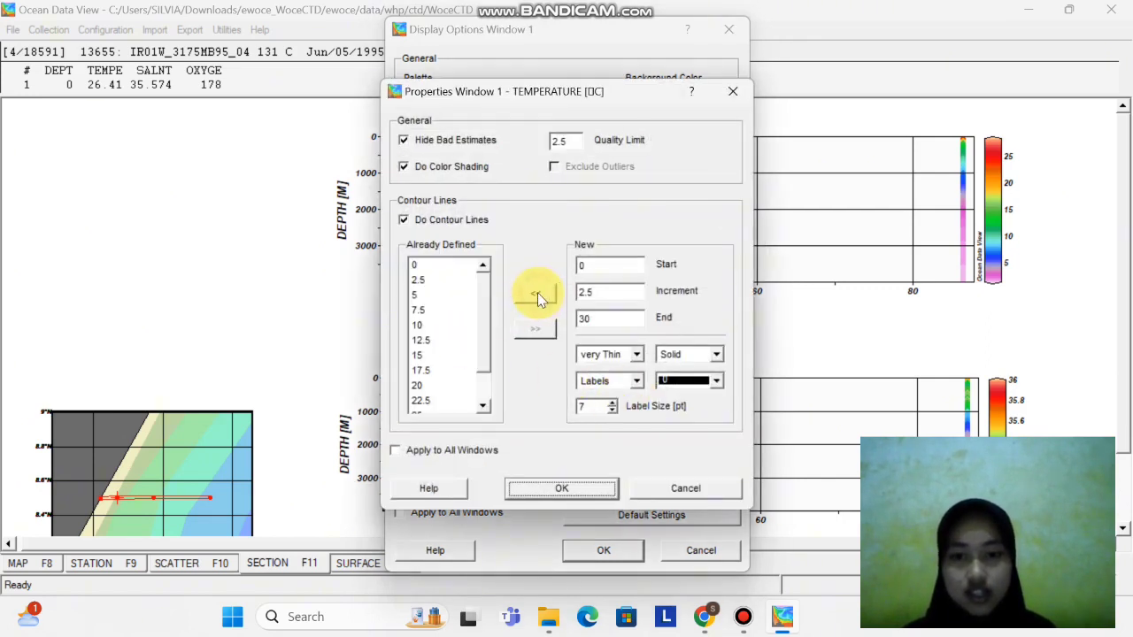
{"action": "left_click", "coordinate": [595, 493]}
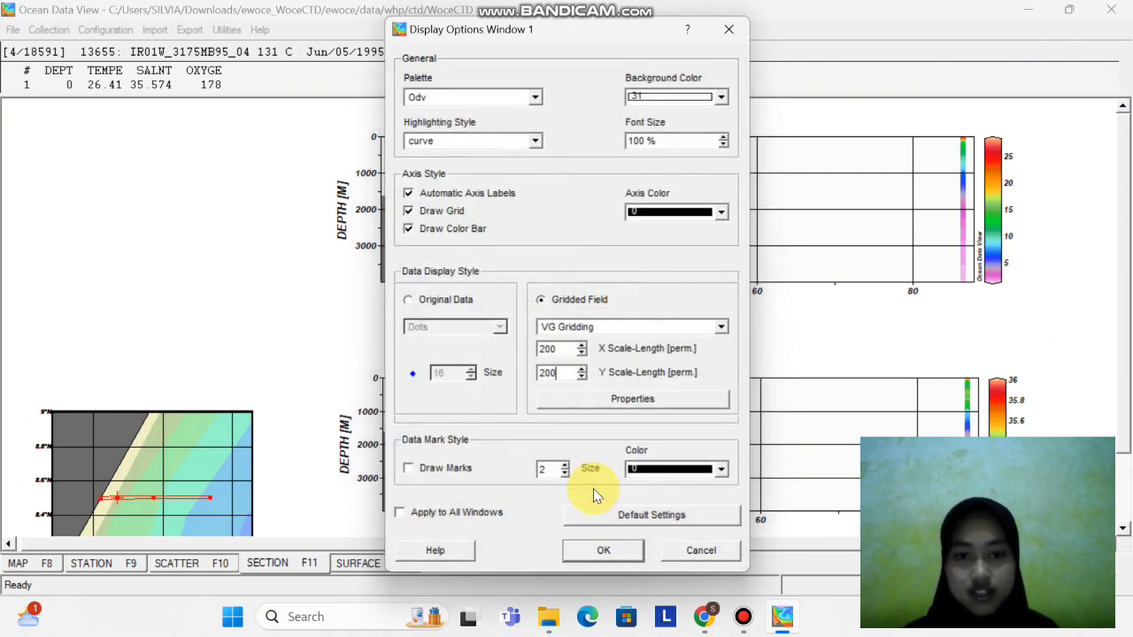
{"action": "left_click", "coordinate": [603, 551]}
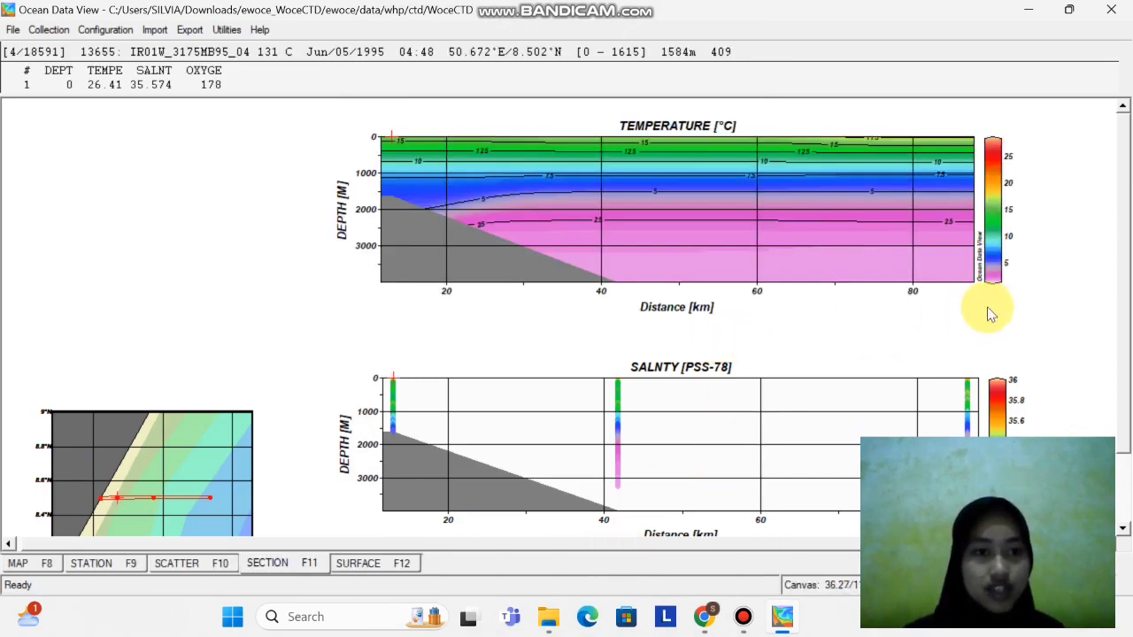
Set the salinity section to display as a gridded field with VG Gridding and X and Y scale-lengths of 200
{"action": "left_click", "coordinate": [666, 448]}
{"action": "right_click", "coordinate": [665, 448]}
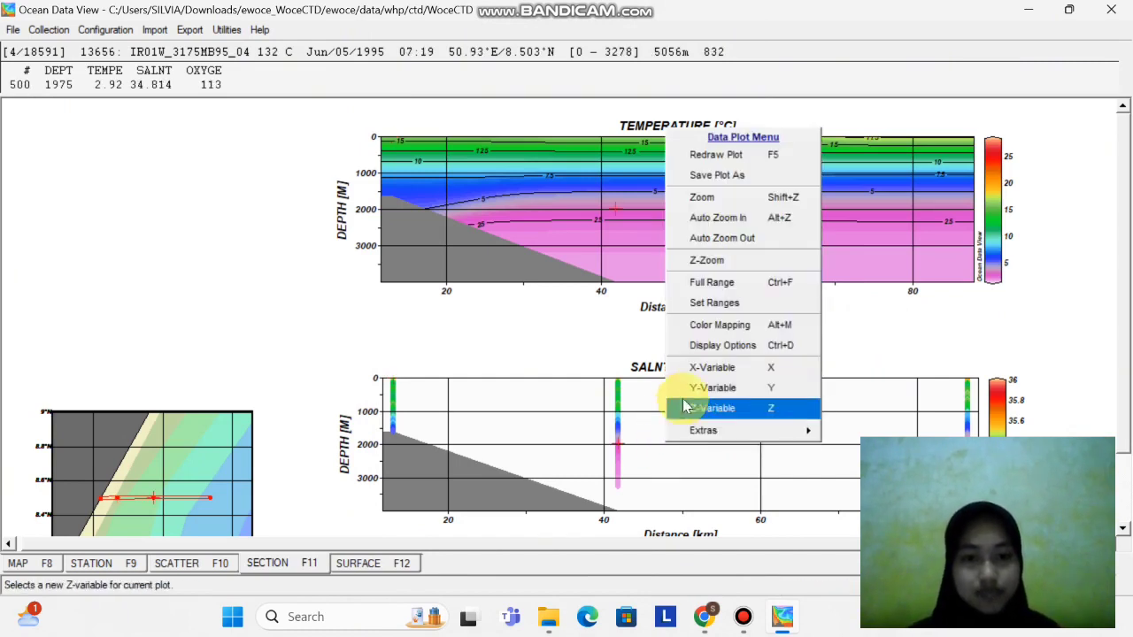
{"action": "left_click", "coordinate": [740, 345]}
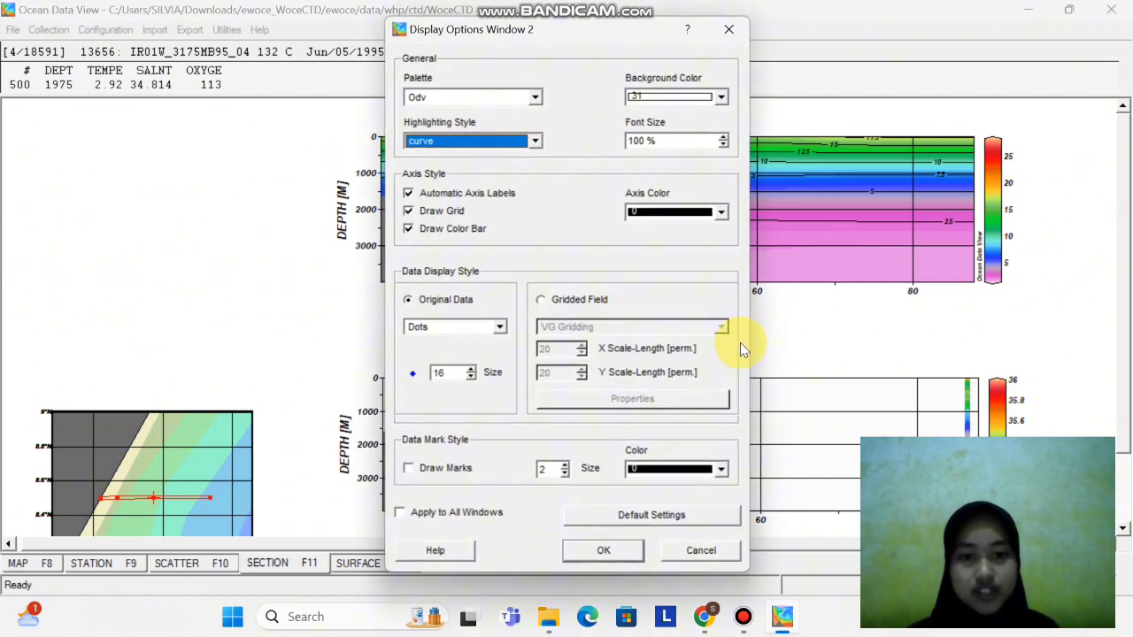
{"action": "left_click", "coordinate": [543, 300]}
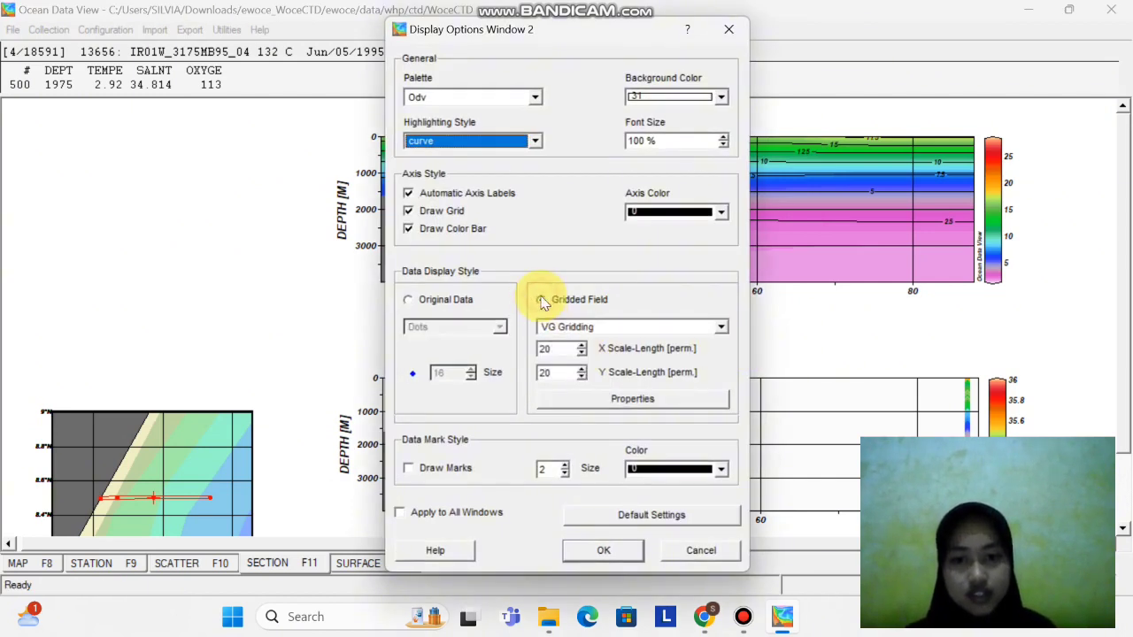
{"action": "left_click", "coordinate": [555, 348]}
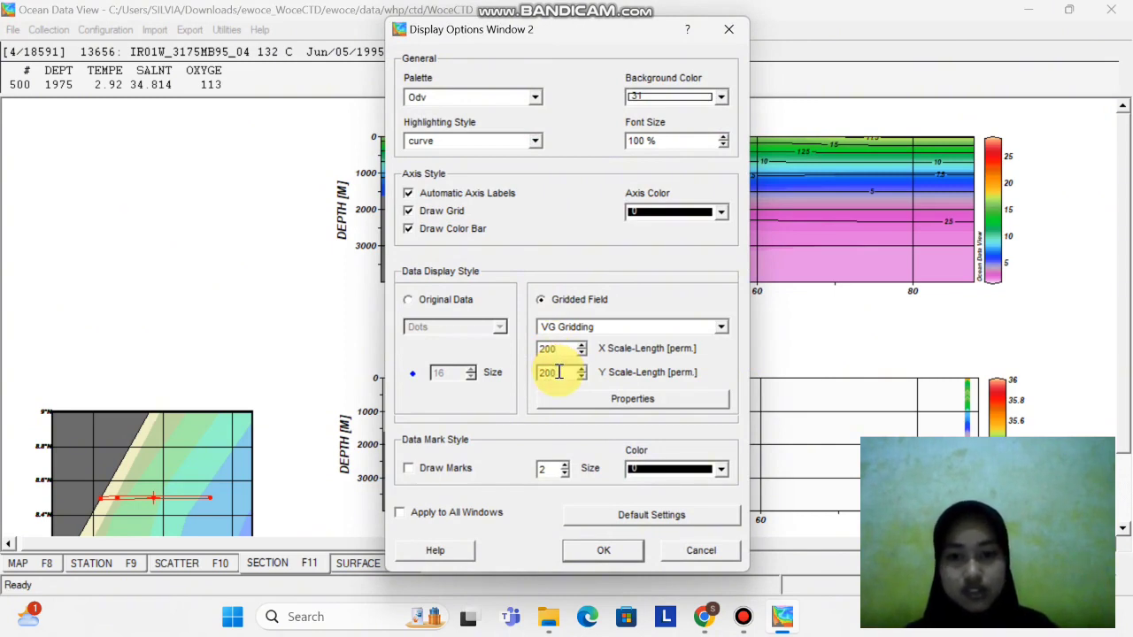
Add labelled contour lines from 34.7 to 36.1 at 0.1 increments to the salinity section and apply its display options
{"action": "left_click", "coordinate": [634, 400]}
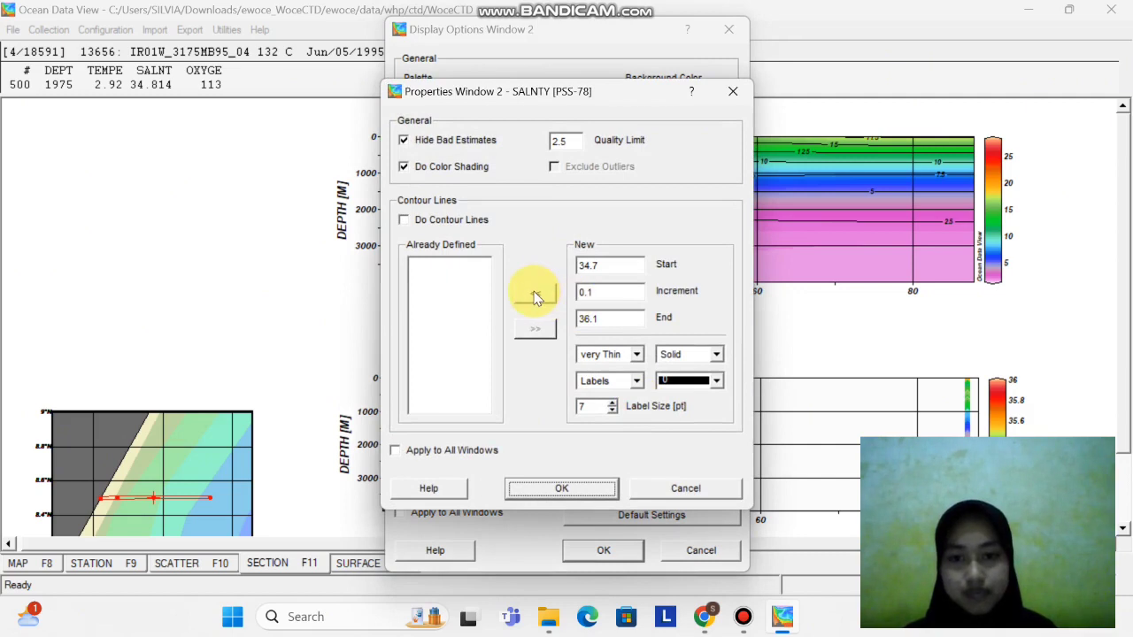
{"action": "left_click", "coordinate": [535, 296]}
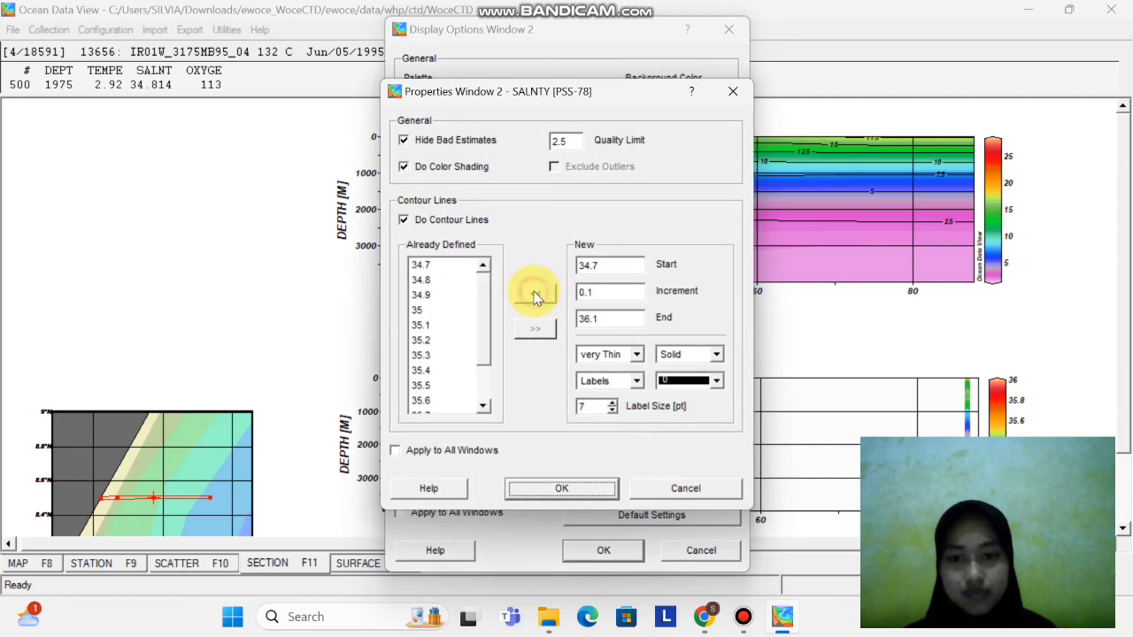
{"action": "left_click", "coordinate": [580, 489]}
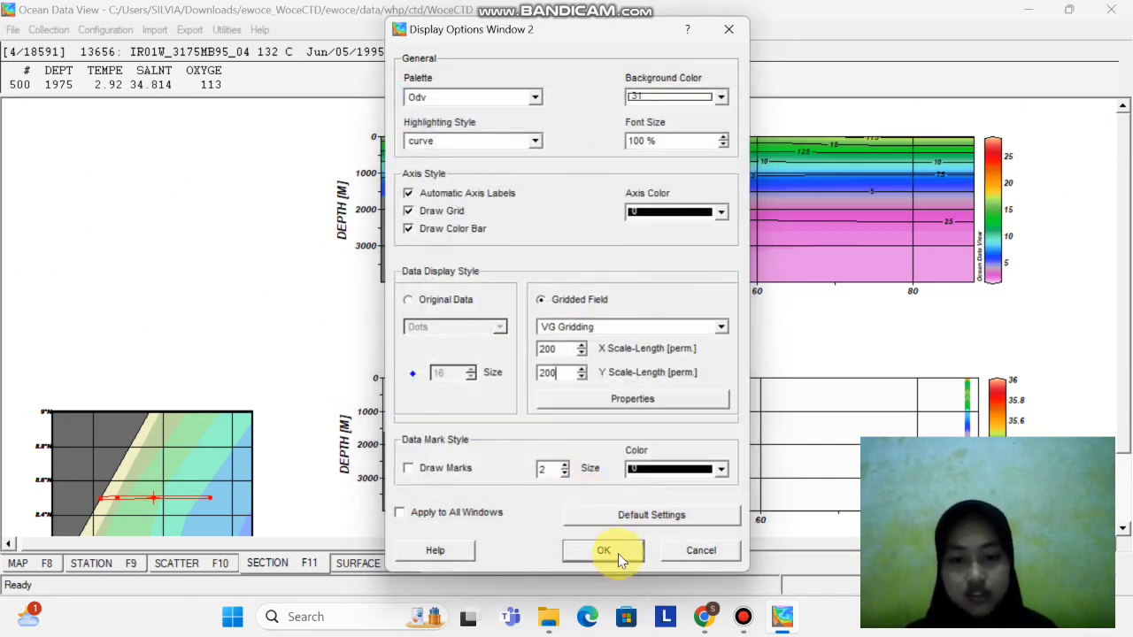
{"action": "left_click", "coordinate": [618, 554]}
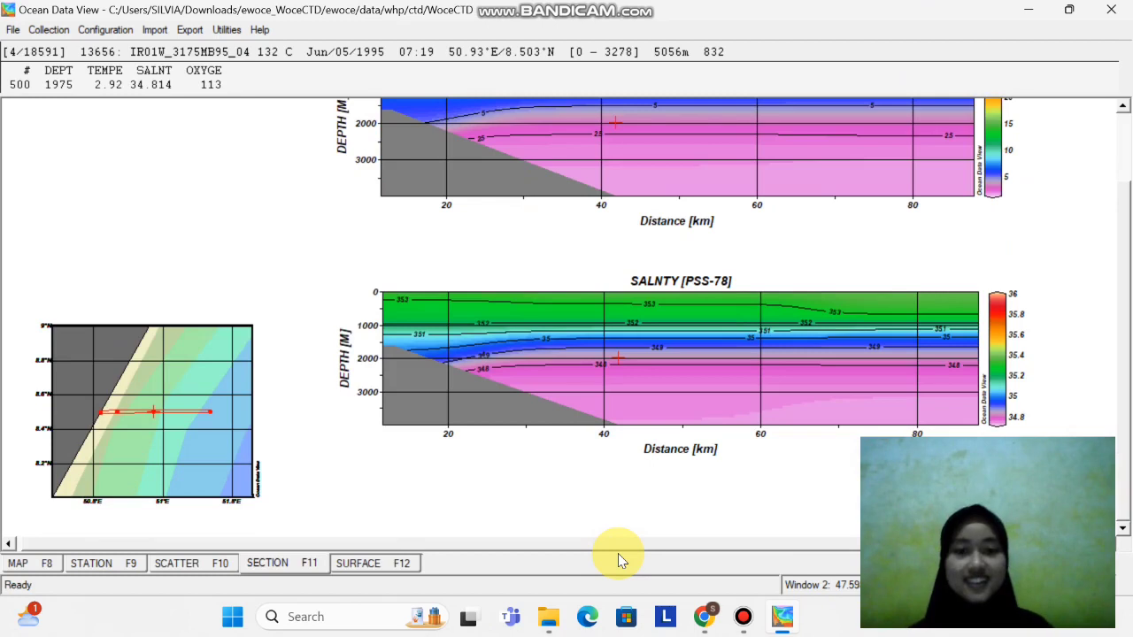
{"action": "left_click", "coordinate": [473, 434]}
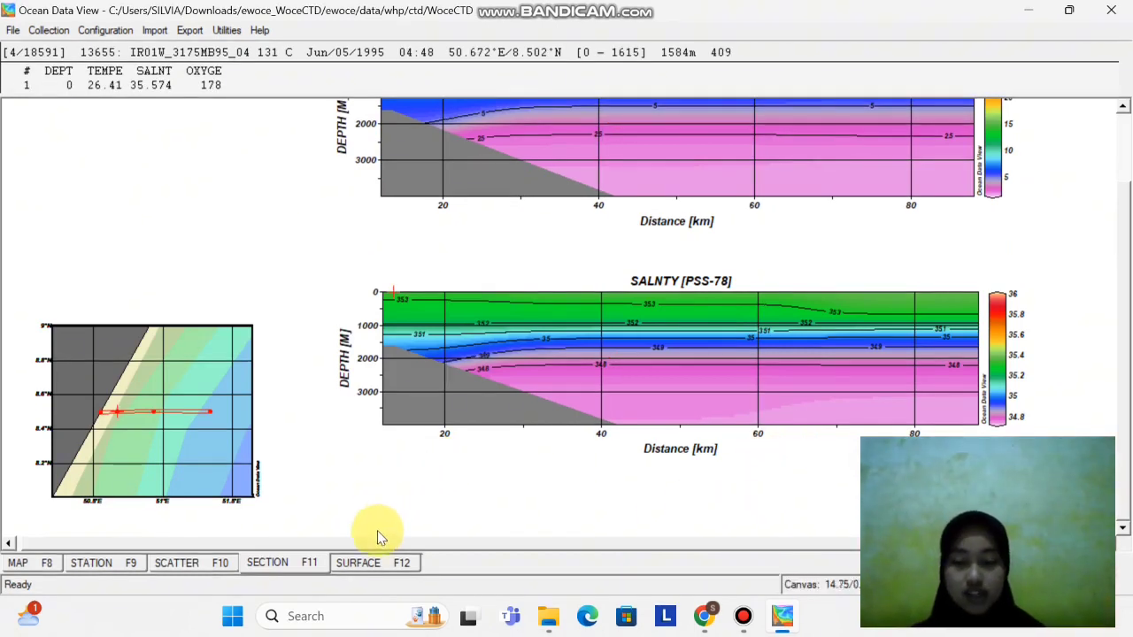
Switch to surface mode, saving the changed section in the ctd folder under the author's first name followed by _ODV
{"action": "left_click", "coordinate": [381, 564]}
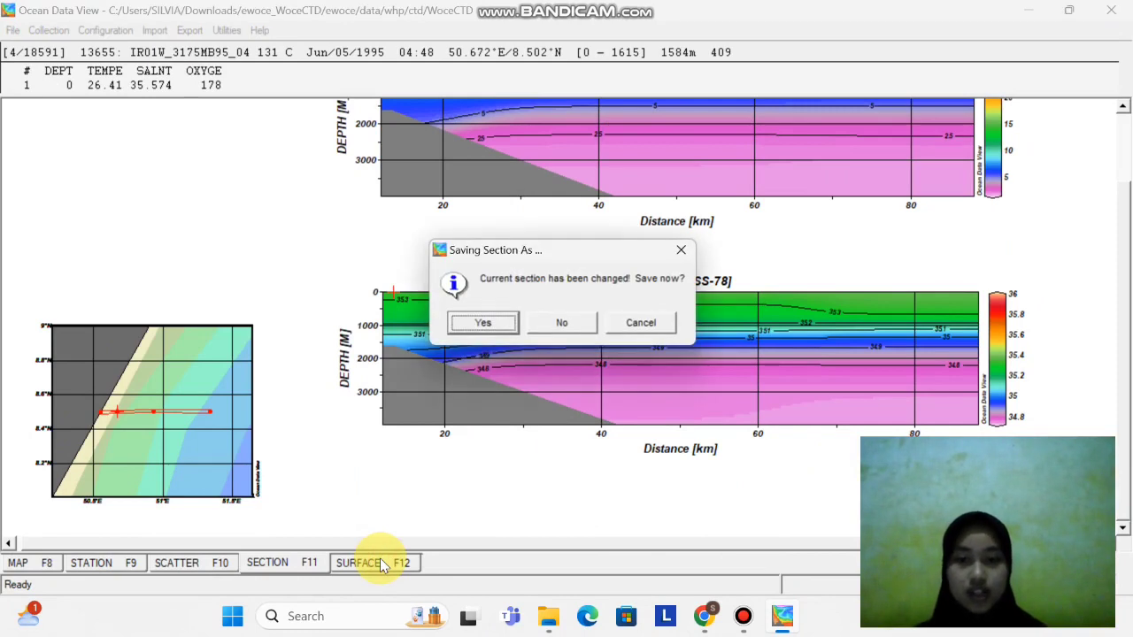
{"action": "left_click", "coordinate": [480, 325]}
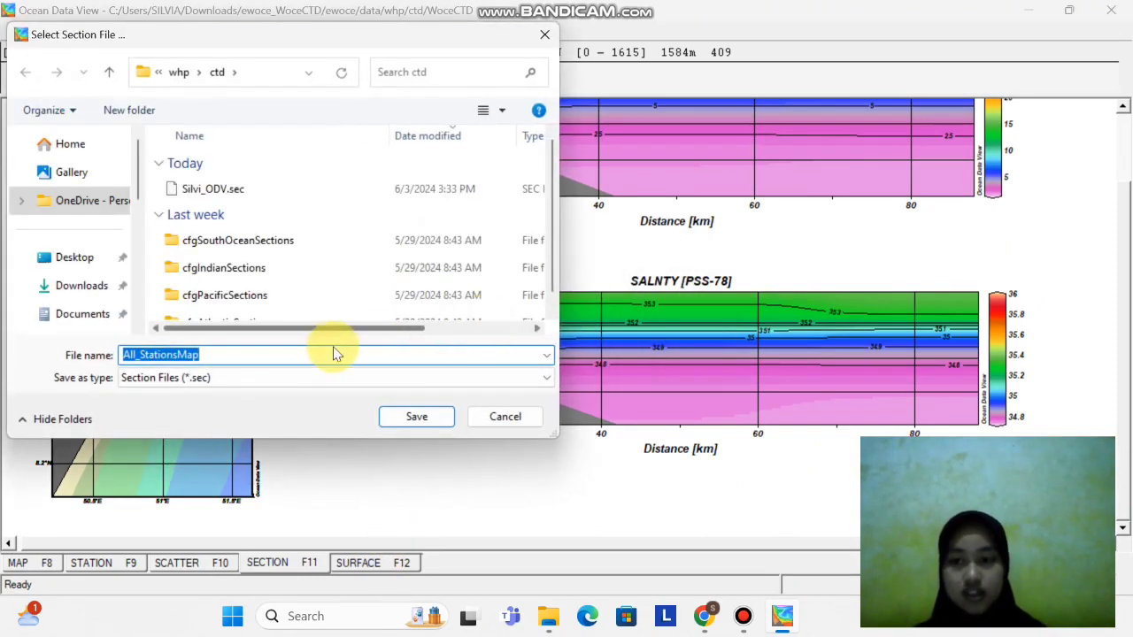
{"action": "left_click", "coordinate": [227, 354]}
{"action": "key", "text": "BackSpace"}
{"action": "key", "text": "BackSpace"}
{"action": "key", "text": "BackSpace"}
{"action": "key", "text": "BackSpace"}
{"action": "key", "text": "BackSpace"}
{"action": "key", "text": "BackSpace"}
{"action": "key", "text": "BackSpace"}
{"action": "key", "text": "BackSpace"}
{"action": "key", "text": "BackSpace"}
{"action": "key", "text": "BackSpace"}
{"action": "key", "text": "BackSpace"}
{"action": "key", "text": "BackSpace"}
{"action": "key", "text": "BackSpace"}
{"action": "key", "text": "BackSpace"}
{"action": "key", "text": "BackSpace"}
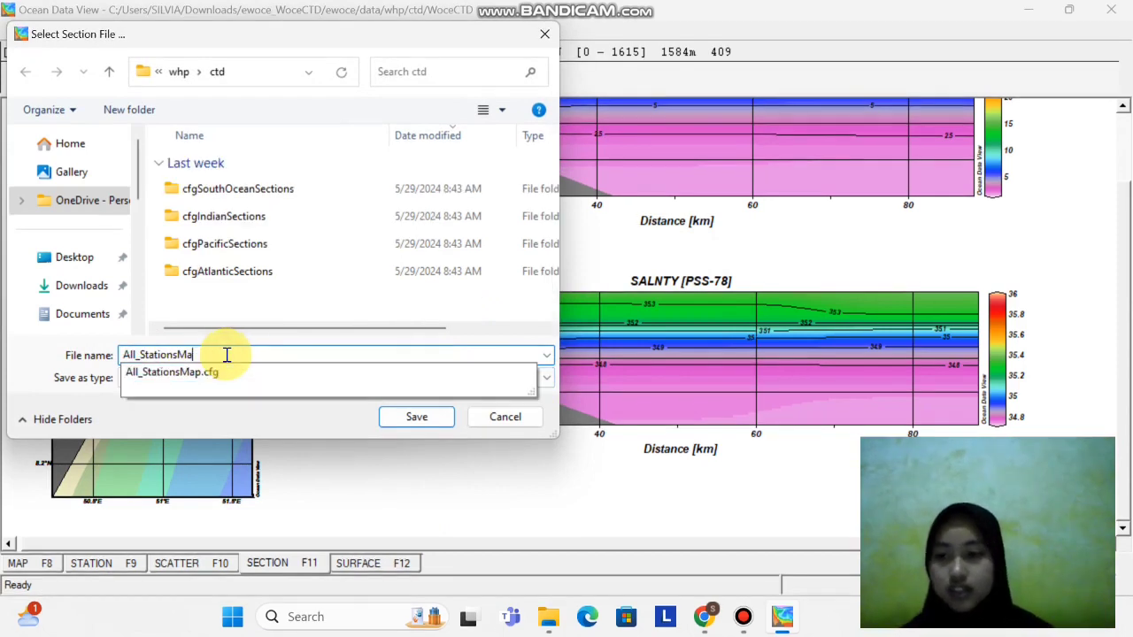
{"action": "type", "text": "Silvi_"}
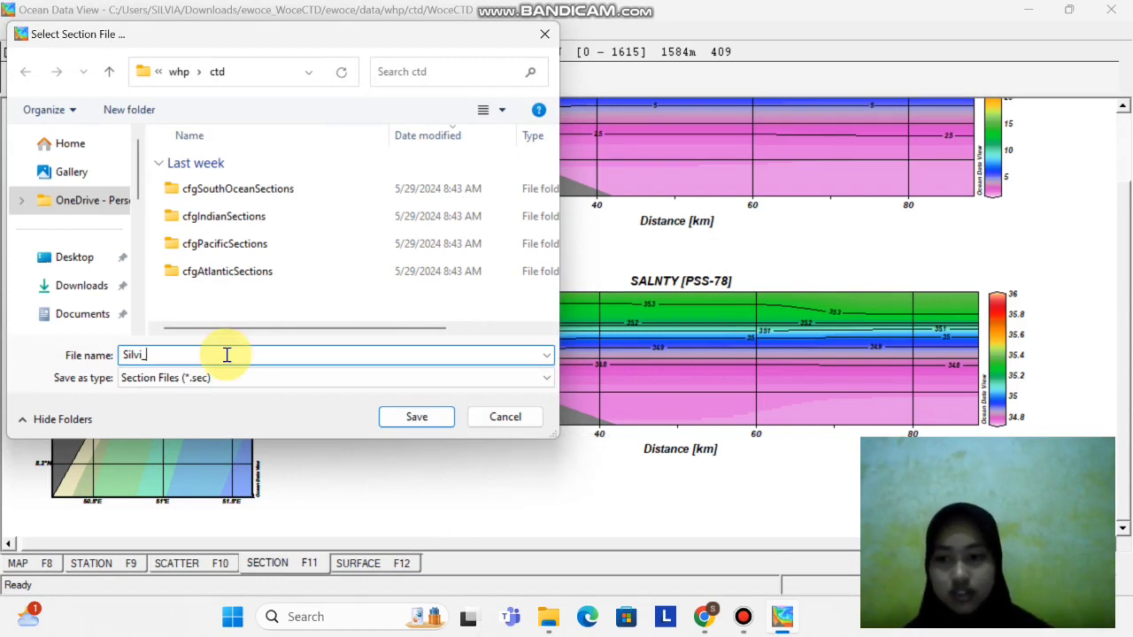
{"action": "type", "text": "ODV"}
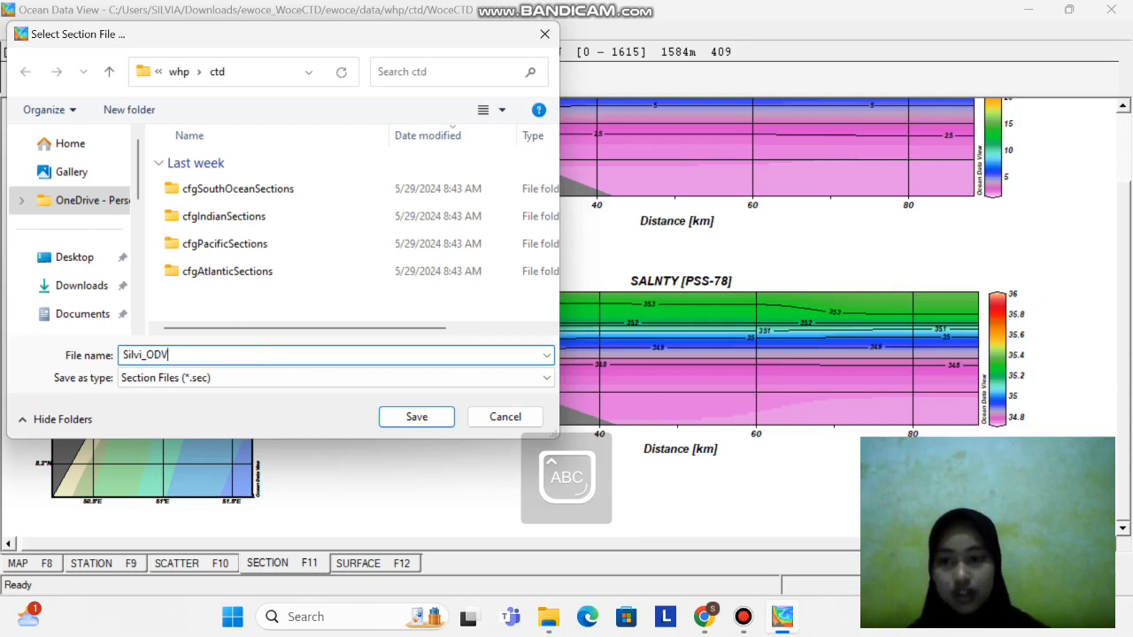
{"action": "left_click", "coordinate": [413, 420]}
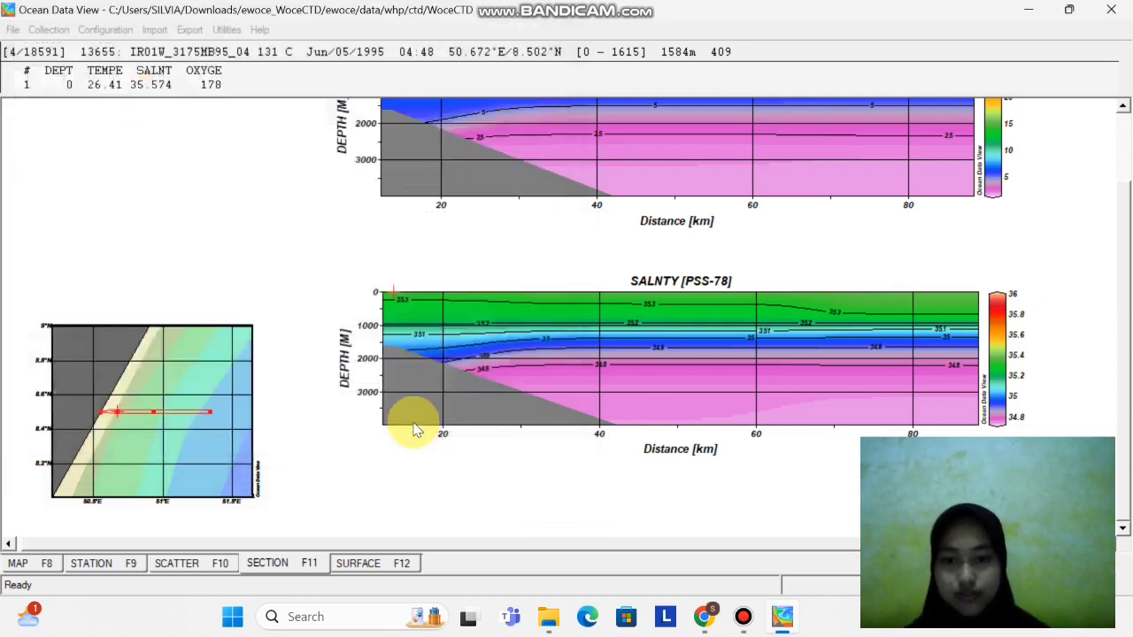
{"action": "key", "text": "F12"}
{"action": "key", "text": "Caps_Lock"}
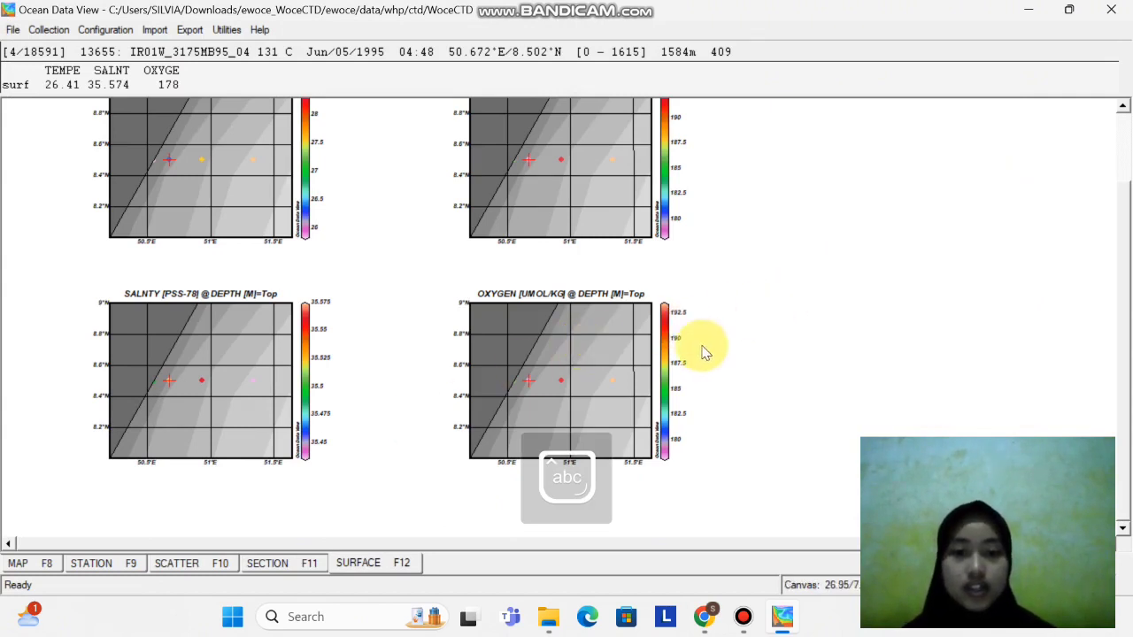
Open the surface window layout for editing and delete both OXYGEN windows and the SALNTY window
{"action": "left_click_drag", "start_coordinate": [1121, 329], "coordinate": [1121, 260]}
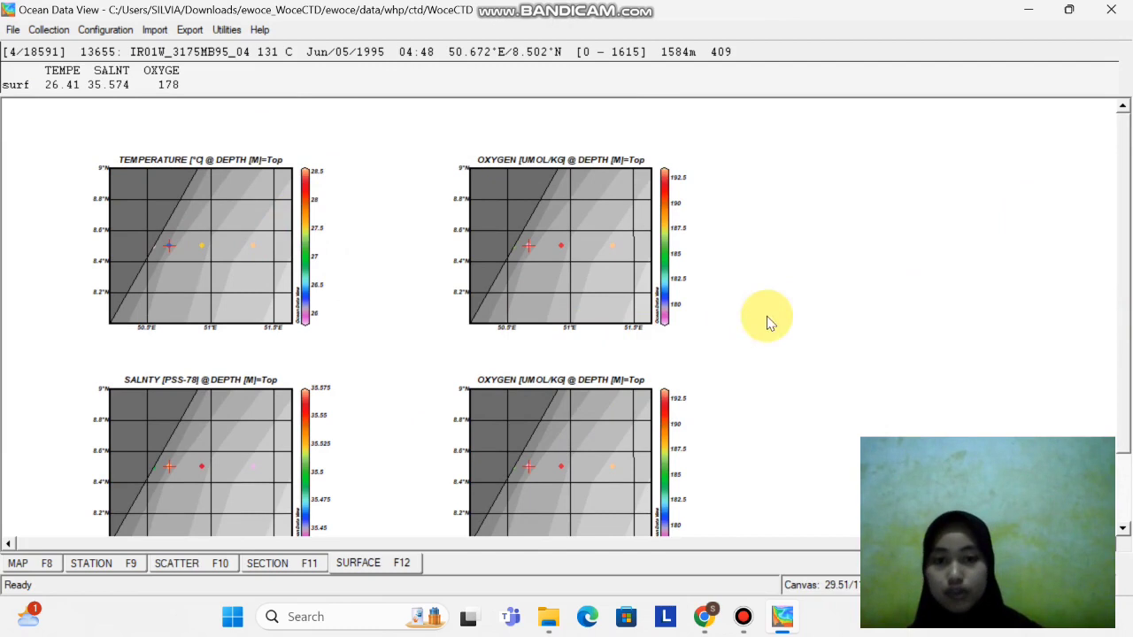
{"action": "right_click", "coordinate": [881, 328]}
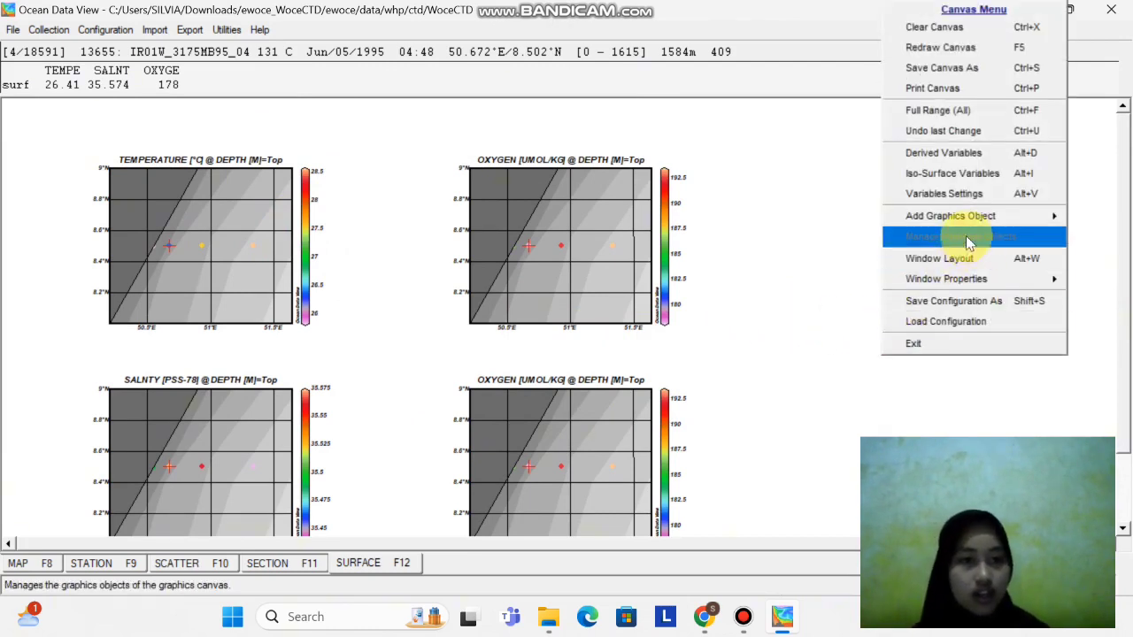
{"action": "left_click", "coordinate": [975, 257]}
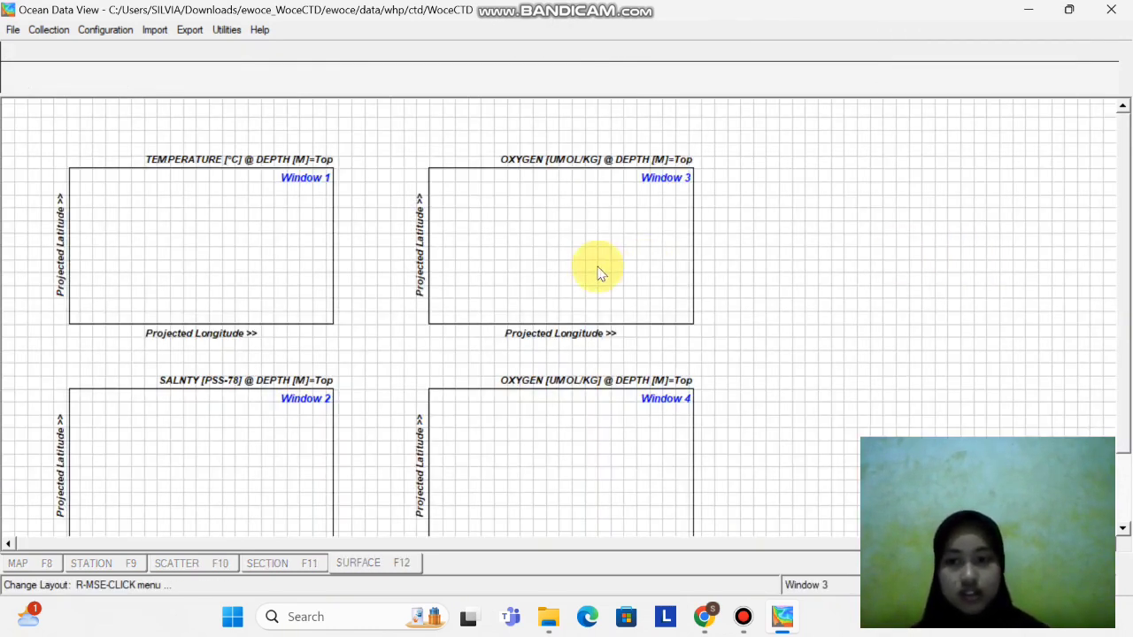
{"action": "right_click", "coordinate": [517, 276]}
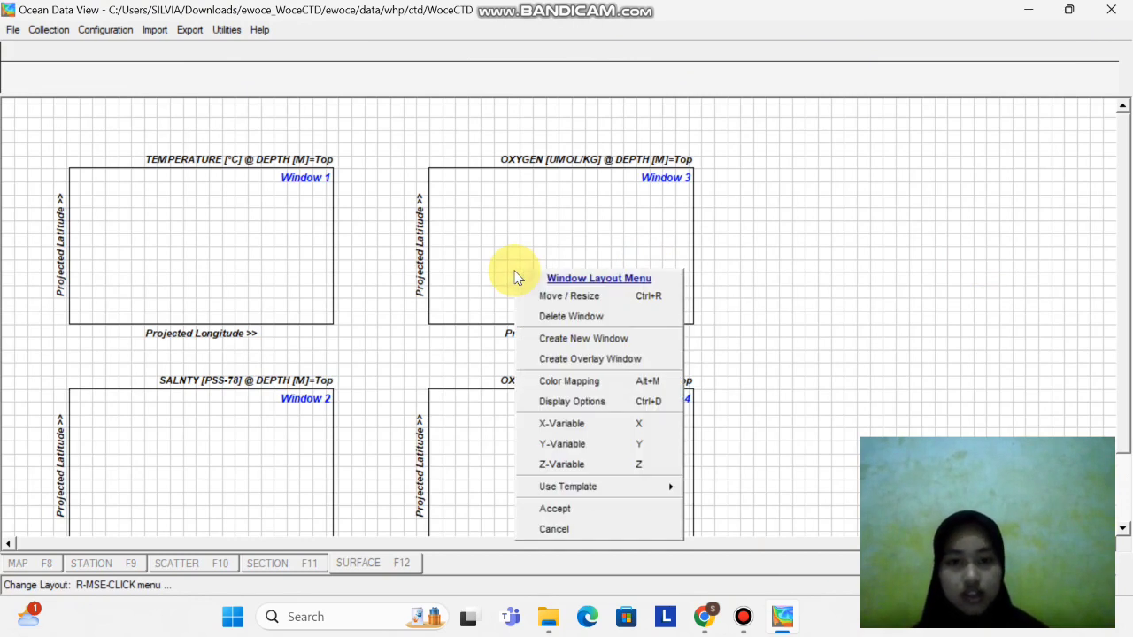
{"action": "left_click", "coordinate": [572, 318]}
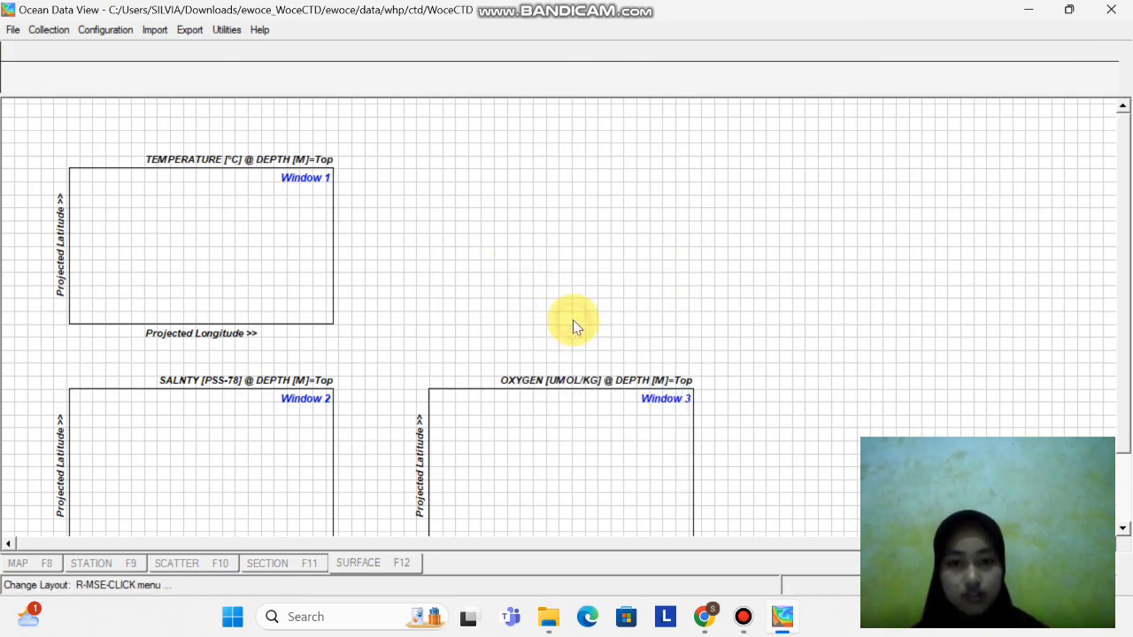
{"action": "right_click", "coordinate": [589, 484]}
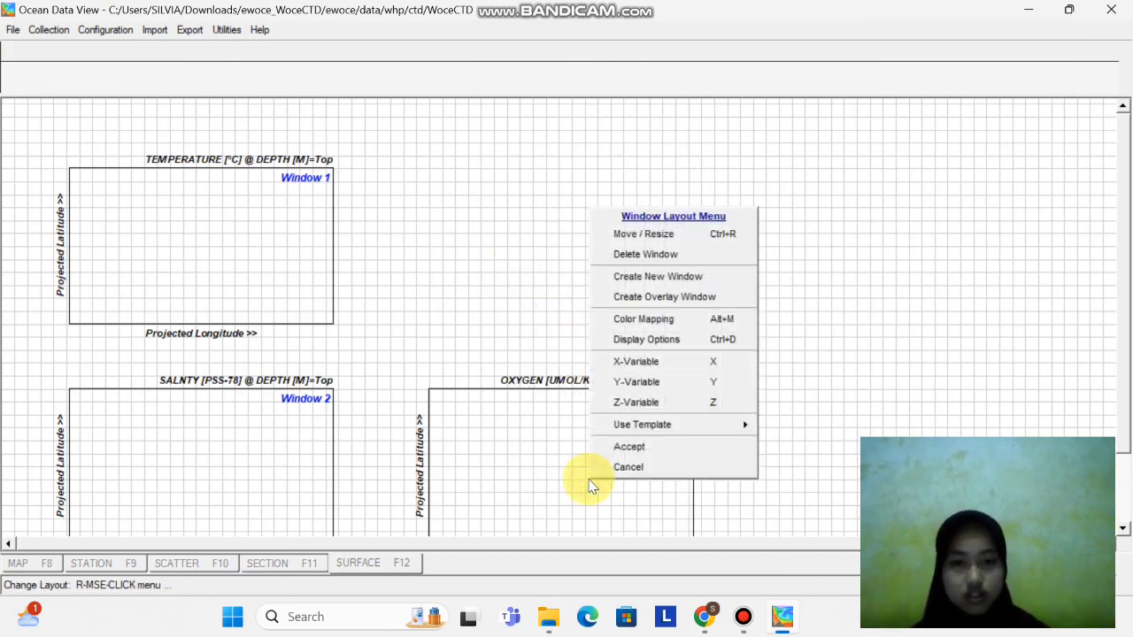
{"action": "left_click", "coordinate": [670, 259]}
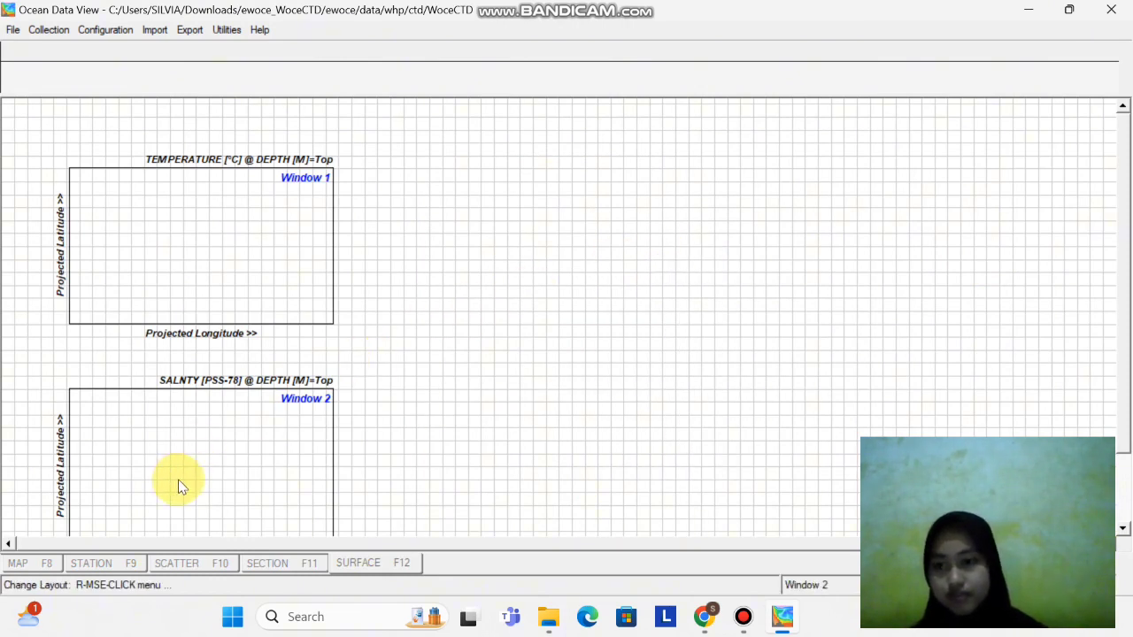
{"action": "right_click", "coordinate": [205, 468]}
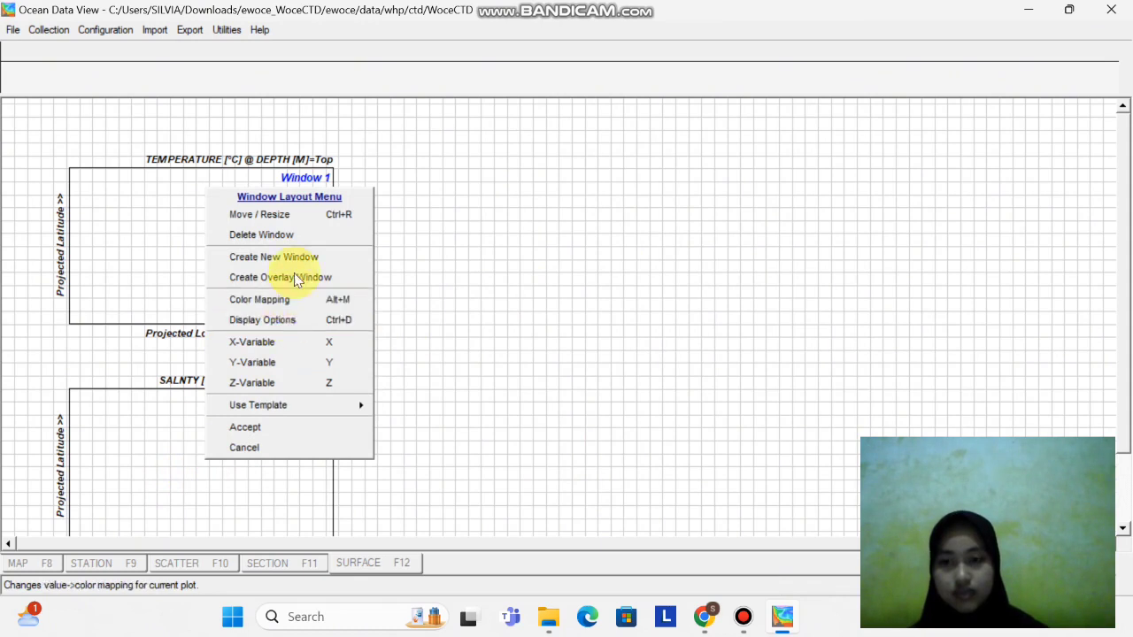
{"action": "left_click", "coordinate": [278, 234]}
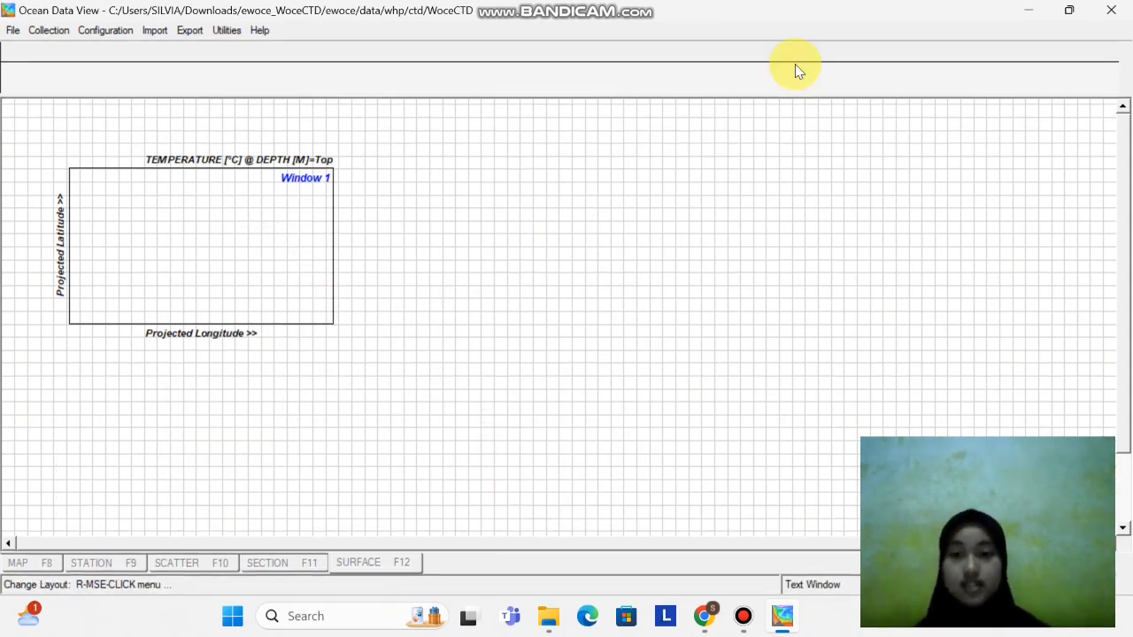
Move the surface temperature window towards the canvas centre, enlarge it to fill most of the canvas, and accept the layout
{"action": "right_click", "coordinate": [221, 253]}
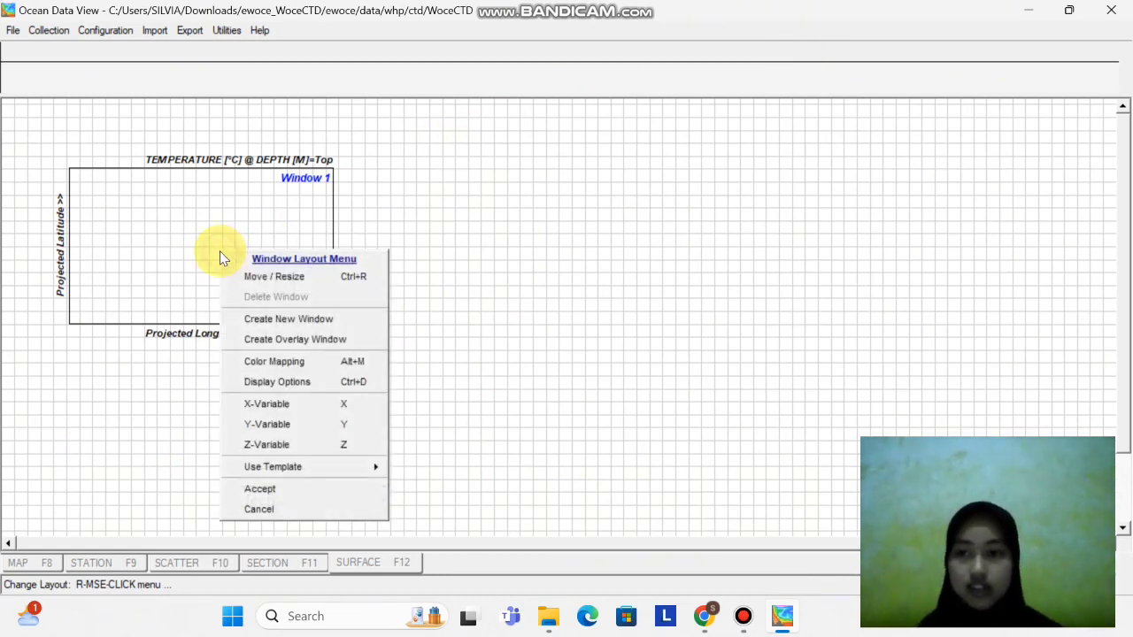
{"action": "left_click", "coordinate": [285, 282]}
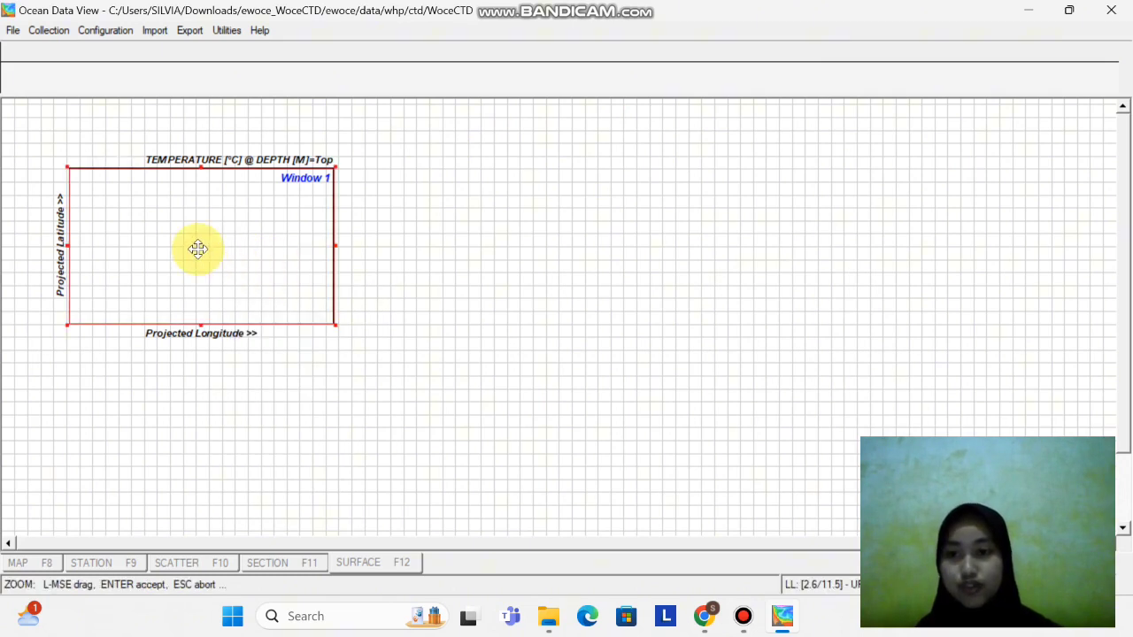
{"action": "left_click_drag", "start_coordinate": [197, 248], "coordinate": [392, 241]}
{"action": "left_click_drag", "start_coordinate": [530, 315], "coordinate": [907, 492]}
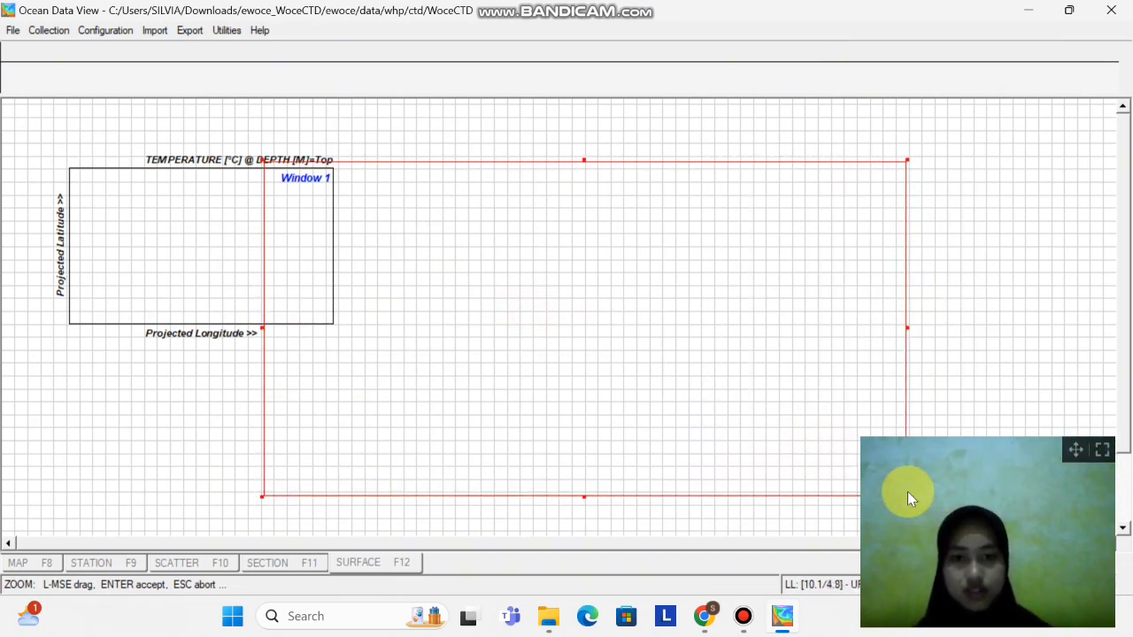
{"action": "key", "text": "Return"}
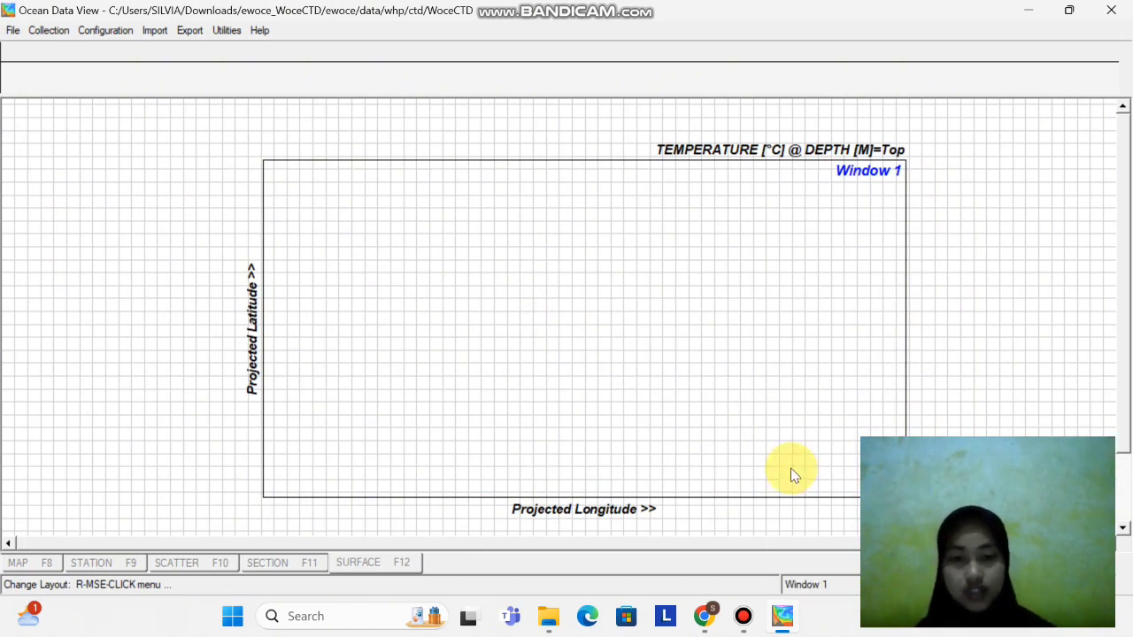
{"action": "right_click", "coordinate": [678, 384]}
{"action": "left_click", "coordinate": [722, 352]}
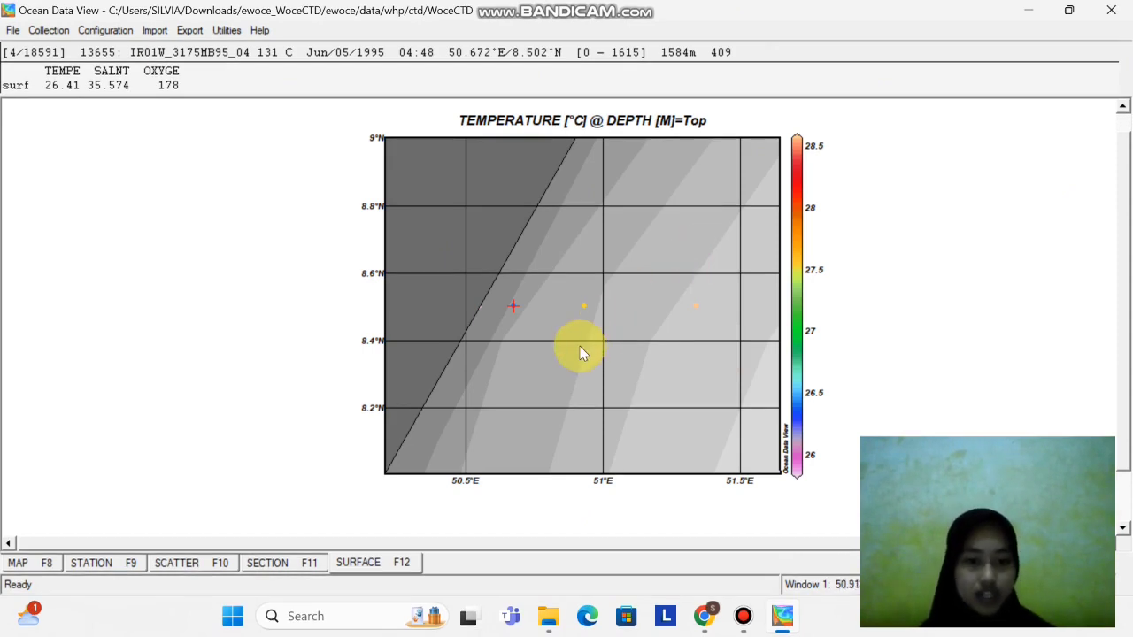
Set the surface temperature plot to display as a gridded field with VG Gridding and X and Y scale-lengths of 200
{"action": "right_click", "coordinate": [583, 296]}
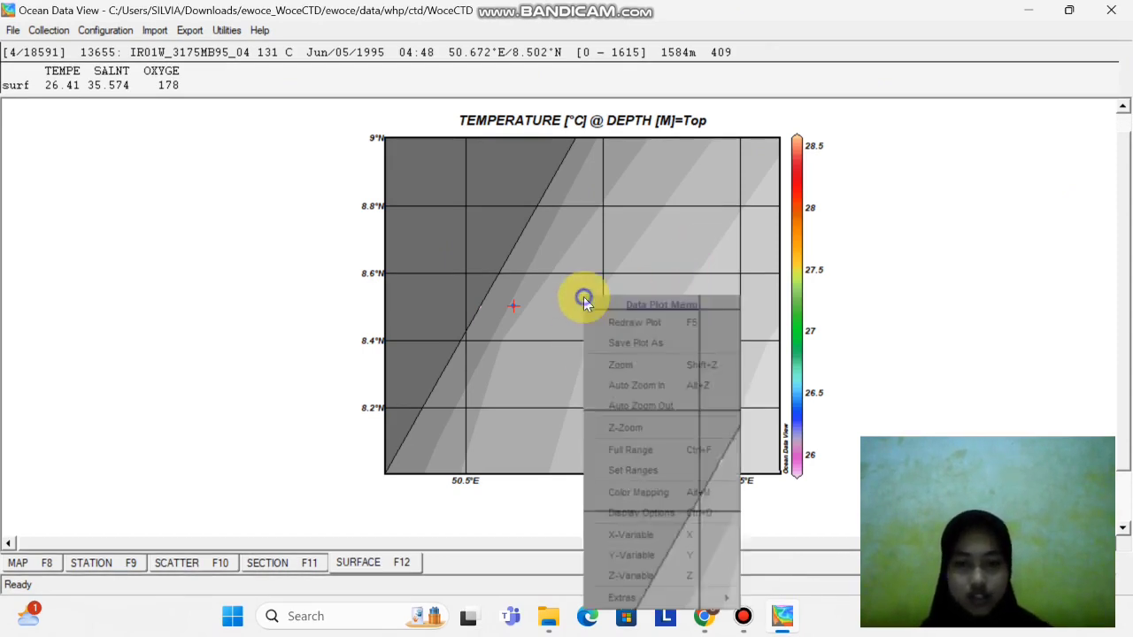
{"action": "left_click", "coordinate": [680, 517]}
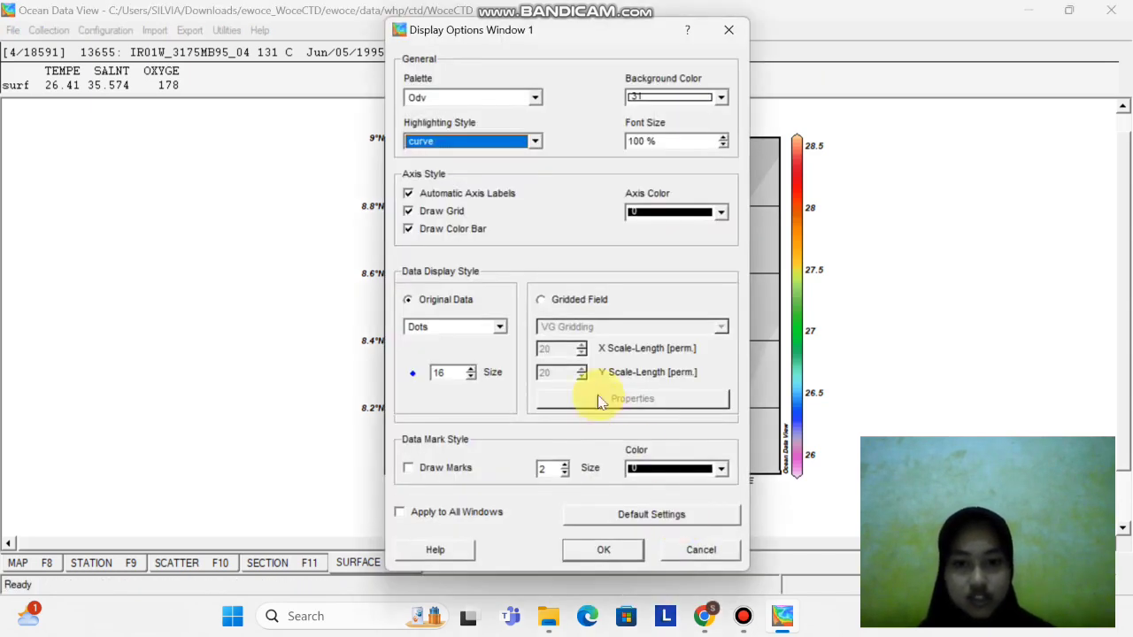
{"action": "left_click", "coordinate": [542, 301]}
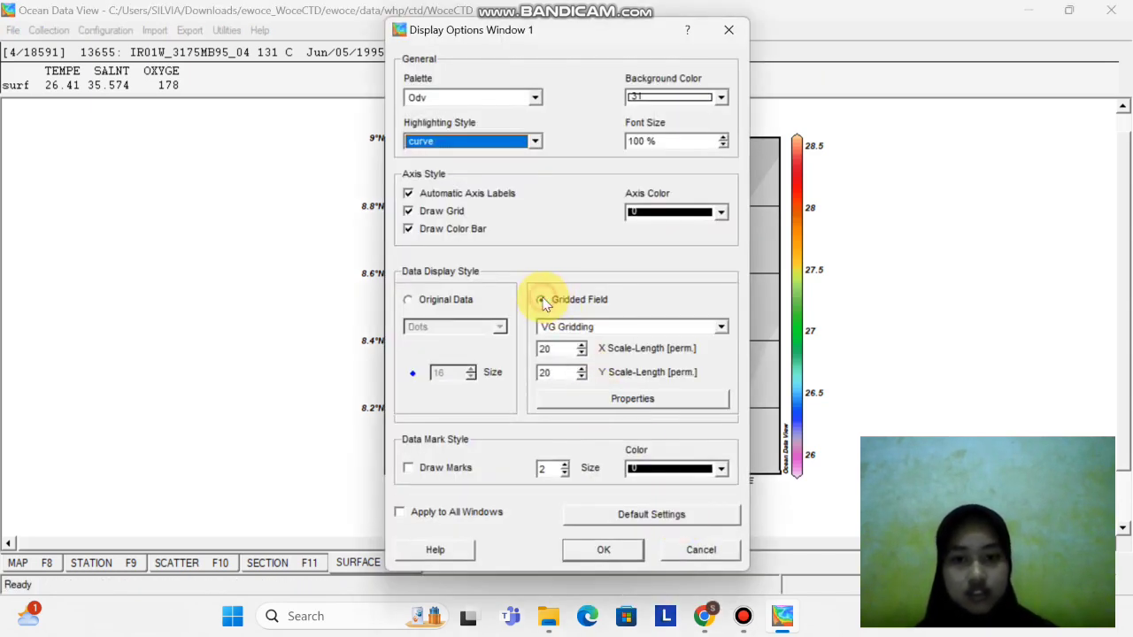
{"action": "left_click", "coordinate": [558, 348]}
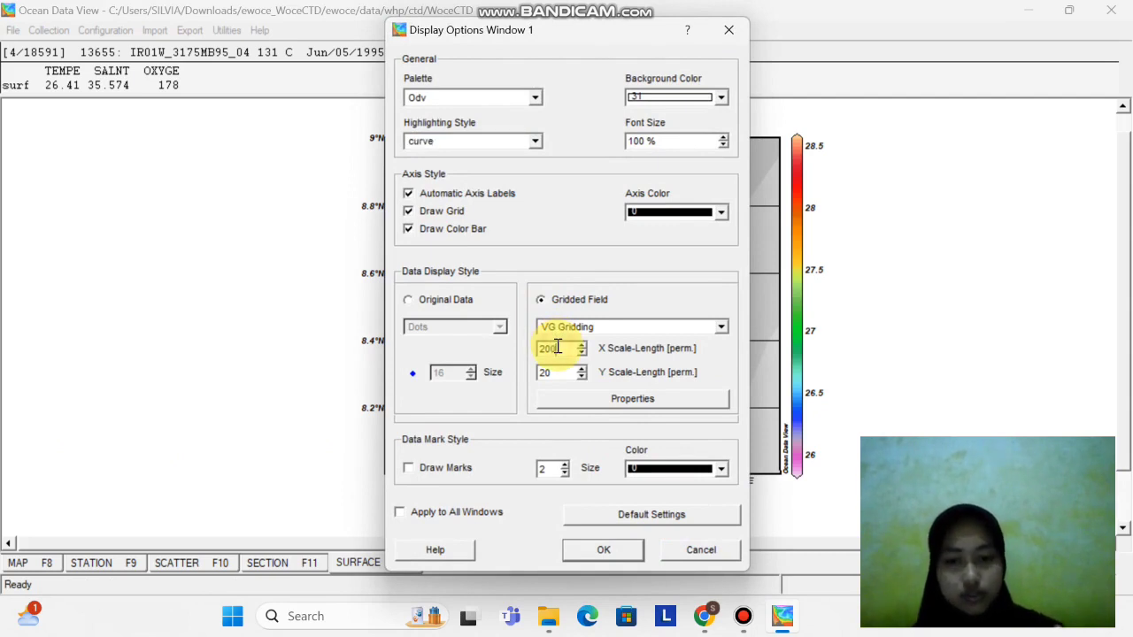
{"action": "left_click", "coordinate": [558, 372]}
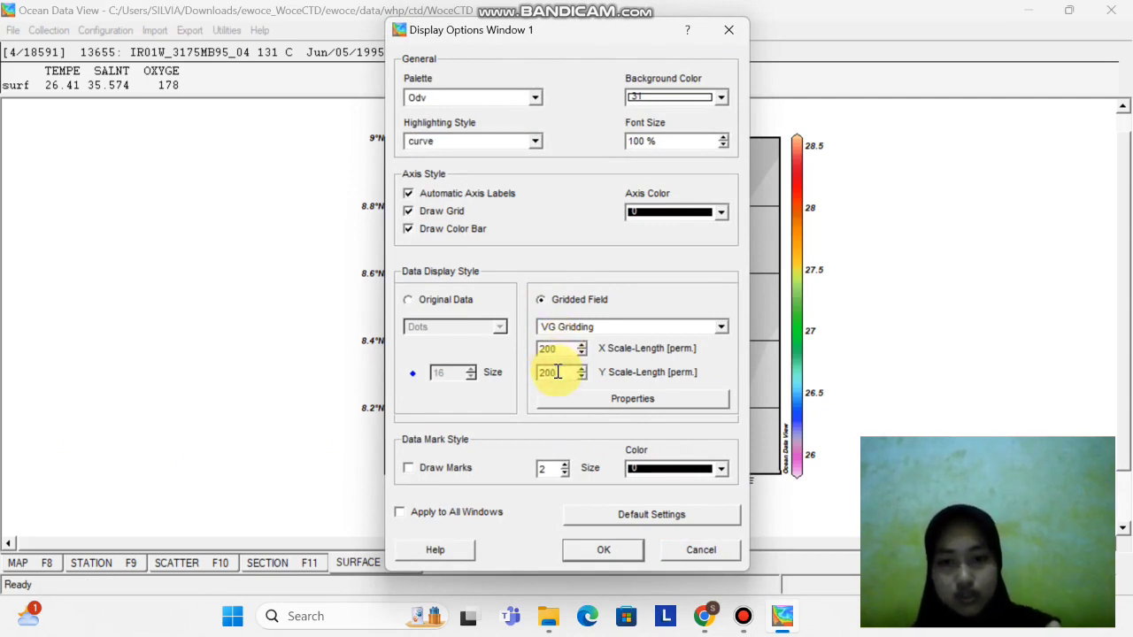
Add labelled contour lines from 25.75 to 28.75 at 0.25 increments to the surface temperature plot and apply its display options
{"action": "left_click", "coordinate": [647, 401]}
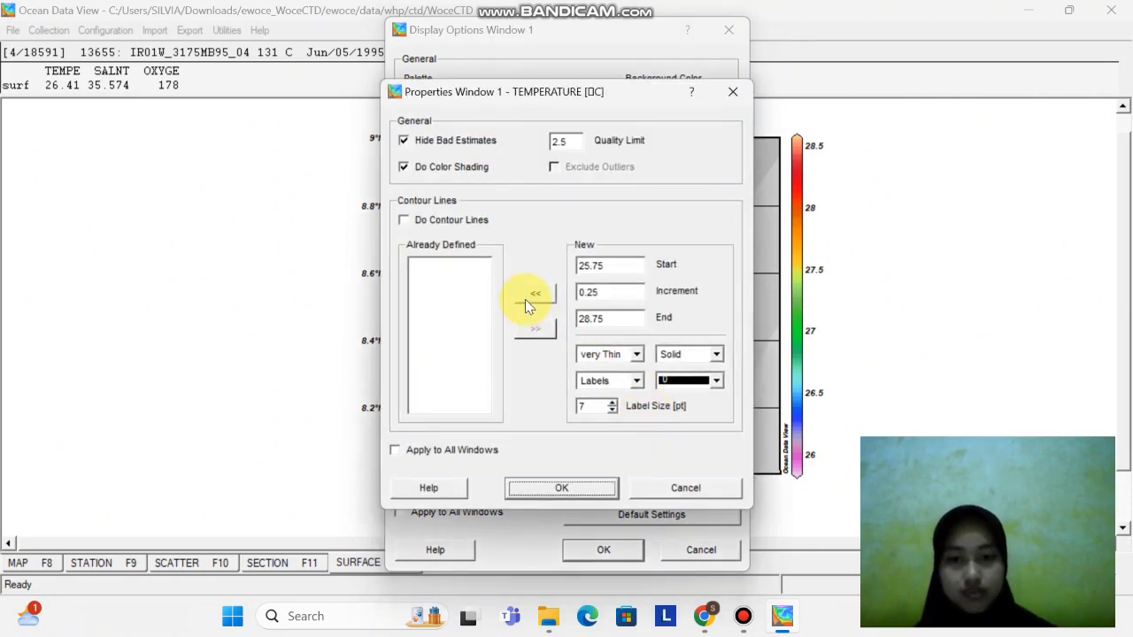
{"action": "left_click", "coordinate": [525, 299]}
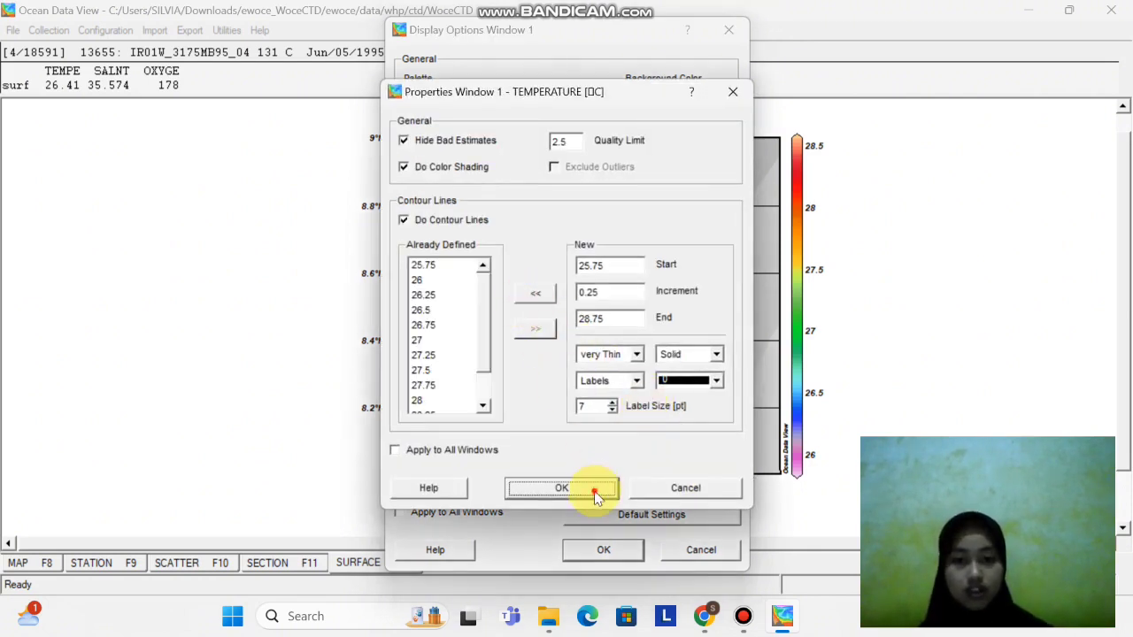
{"action": "left_click", "coordinate": [594, 496]}
{"action": "left_click", "coordinate": [610, 553]}
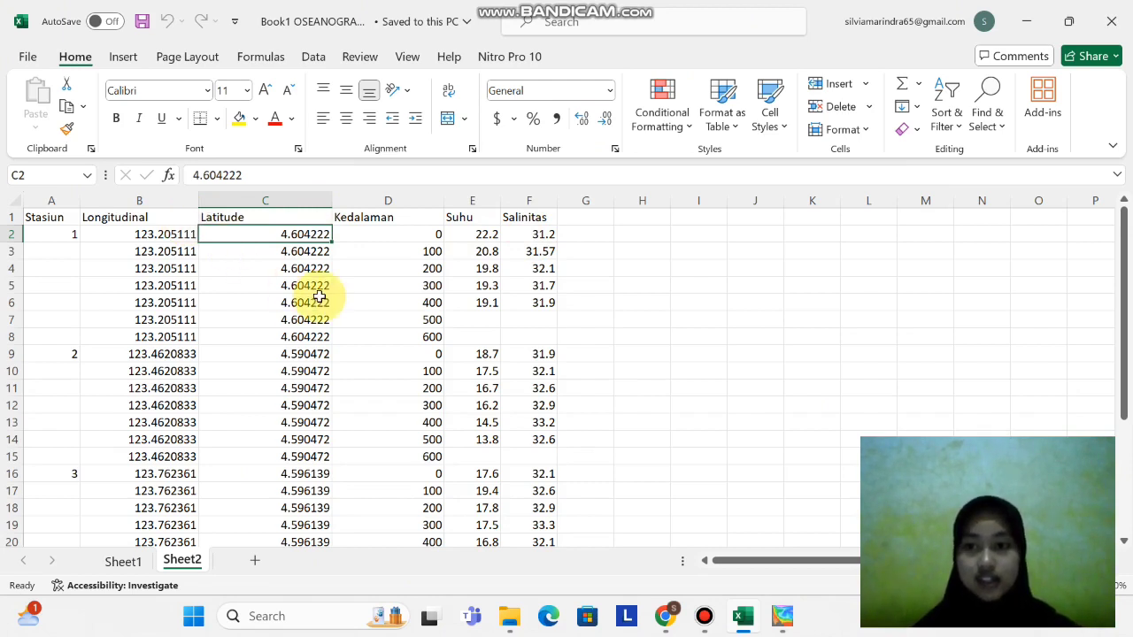
Switch from the Excel station data sheet to Ocean Data View
{"action": "left_click", "coordinate": [781, 620]}
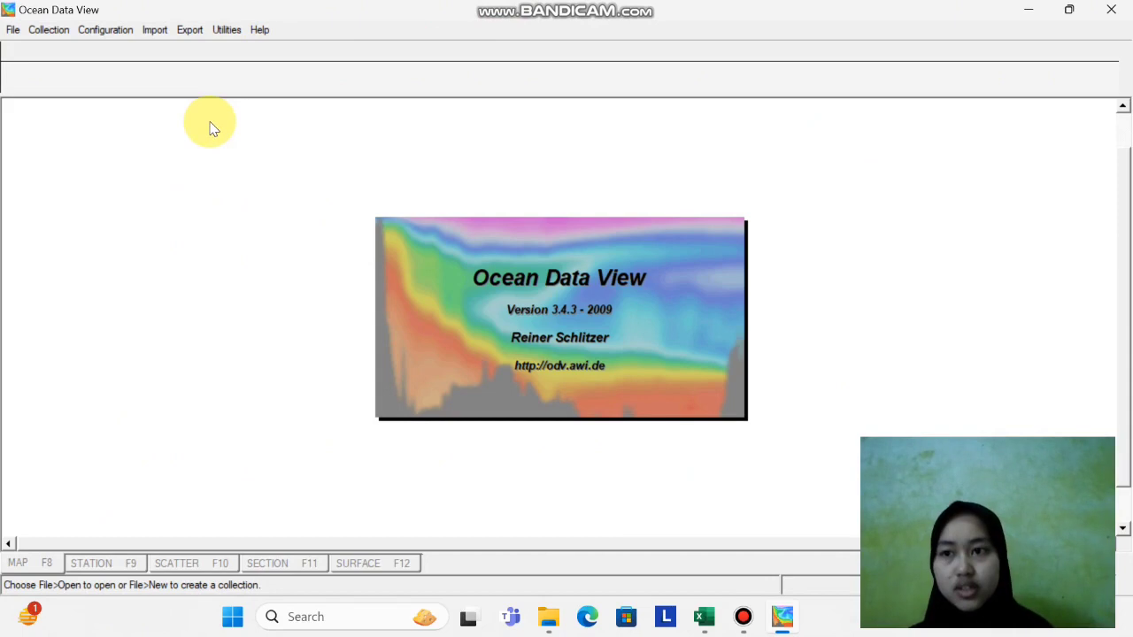
Create a new collection named oseanografi in the ctd folder
{"action": "left_click", "coordinate": [14, 32]}
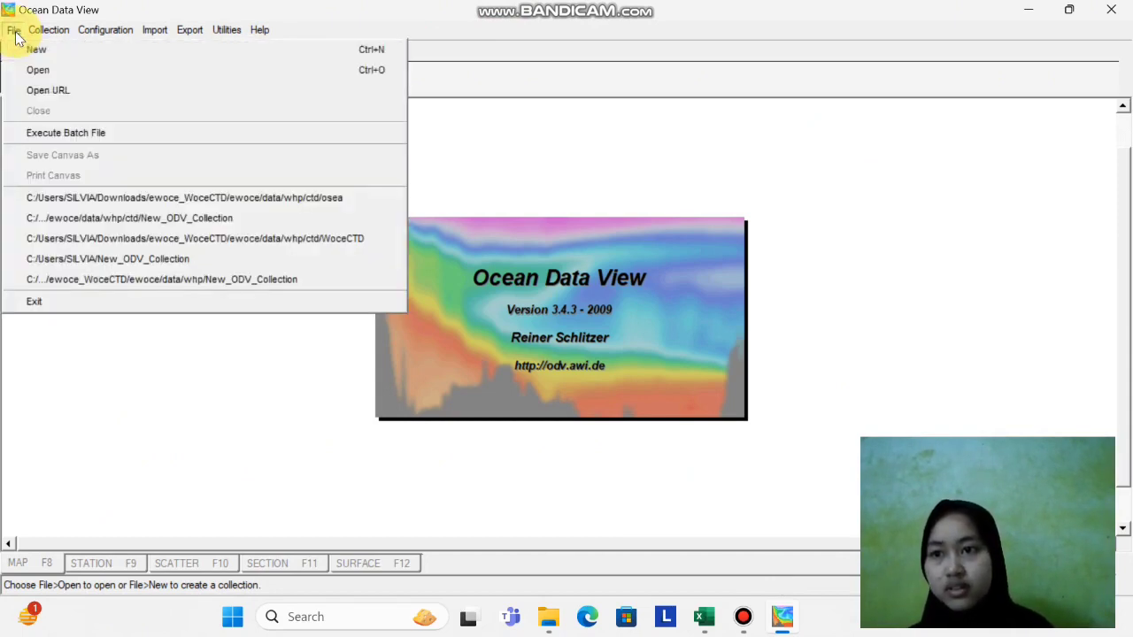
{"action": "left_click", "coordinate": [31, 52]}
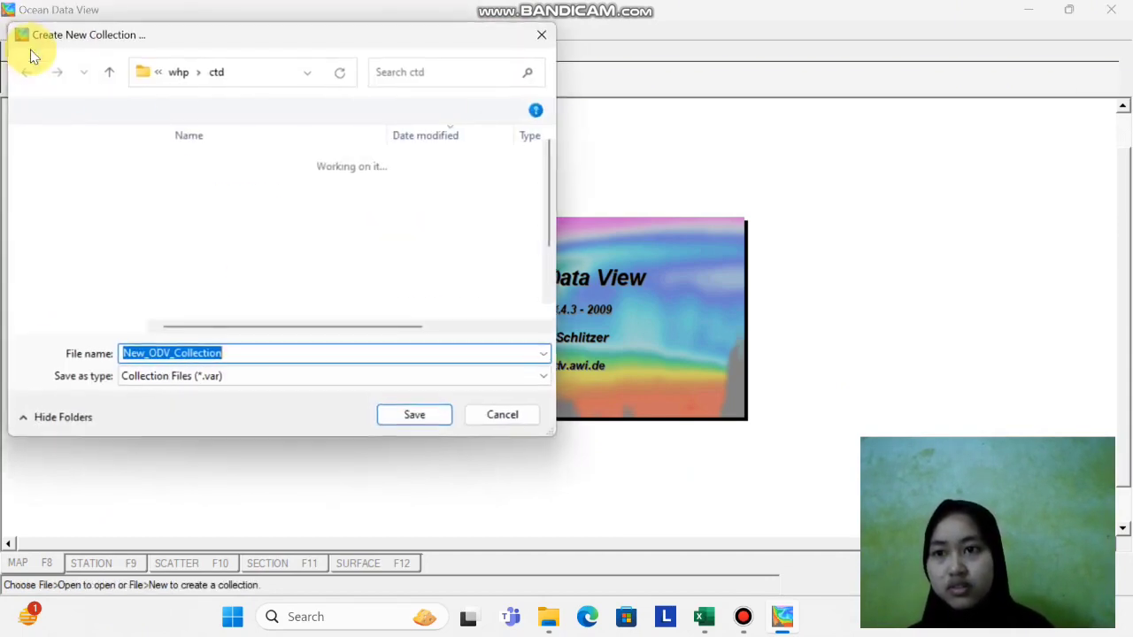
{"action": "left_click", "coordinate": [244, 354]}
{"action": "key", "text": "BackSpace"}
{"action": "key", "text": "BackSpace"}
{"action": "key", "text": "BackSpace"}
{"action": "key", "text": "BackSpace"}
{"action": "key", "text": "BackSpace"}
{"action": "key", "text": "BackSpace"}
{"action": "key", "text": "BackSpace"}
{"action": "key", "text": "BackSpace"}
{"action": "key", "text": "BackSpace"}
{"action": "key", "text": "BackSpace"}
{"action": "key", "text": "BackSpace"}
{"action": "key", "text": "BackSpace"}
{"action": "key", "text": "BackSpace"}
{"action": "key", "text": "BackSpace"}
{"action": "key", "text": "BackSpace"}
{"action": "key", "text": "BackSpace"}
{"action": "key", "text": "BackSpace"}
{"action": "key", "text": "BackSpace"}
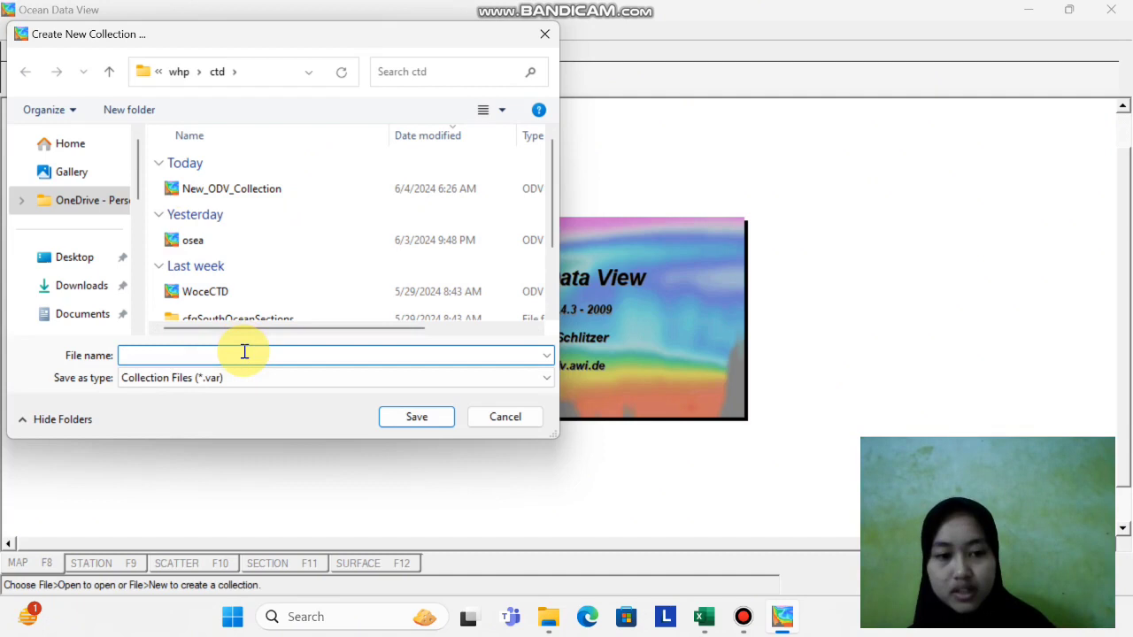
{"action": "type", "text": "oseanografi"}
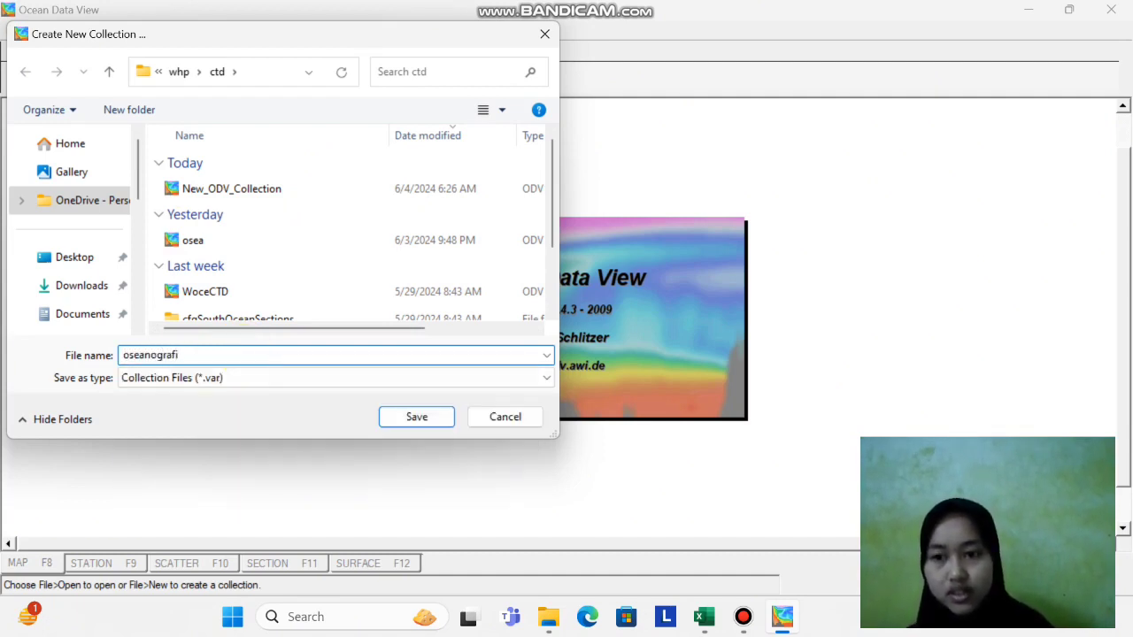
{"action": "left_click", "coordinate": [422, 420]}
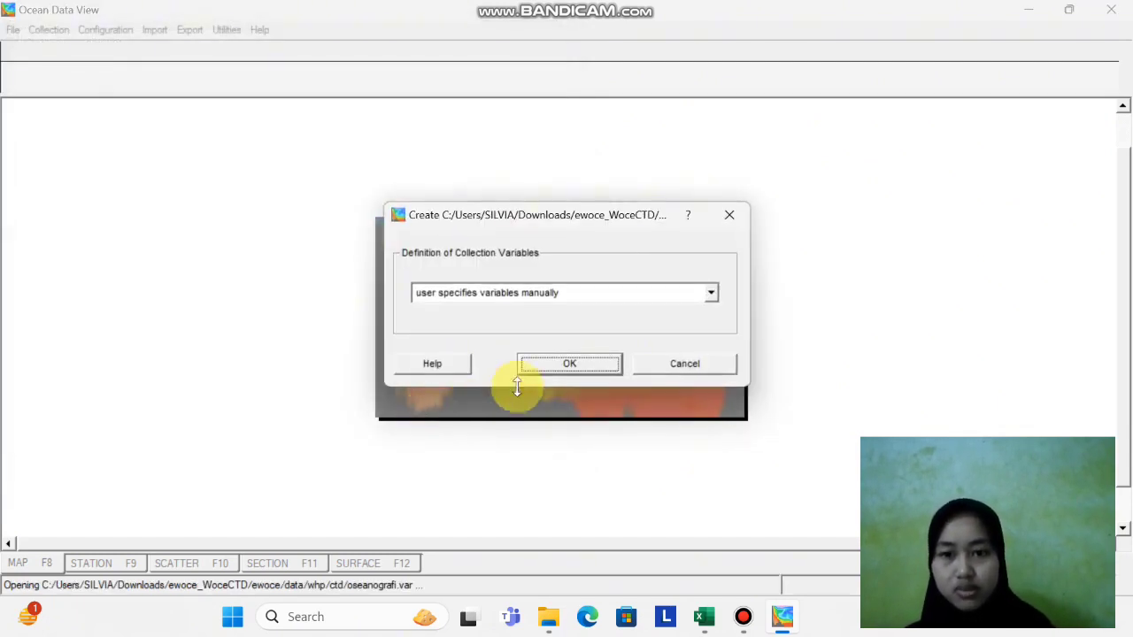
Specify the collection variables manually and accept Depth [m], Temperature [°C] and Salinity [psu]
{"action": "left_click", "coordinate": [544, 366]}
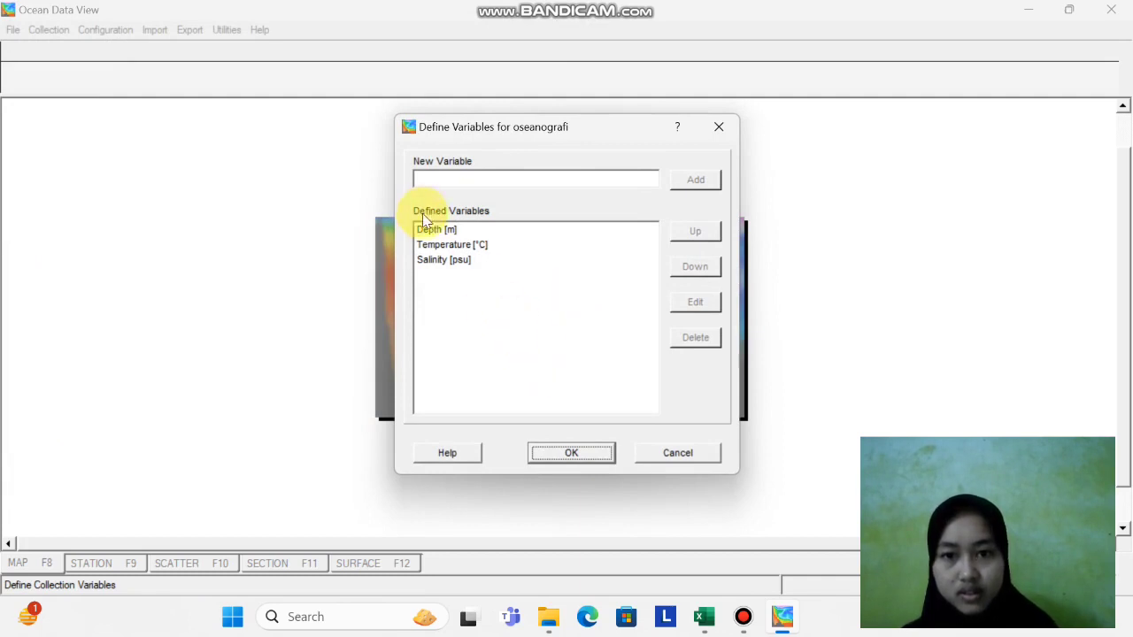
{"action": "left_click_drag", "start_coordinate": [430, 232], "coordinate": [442, 262]}
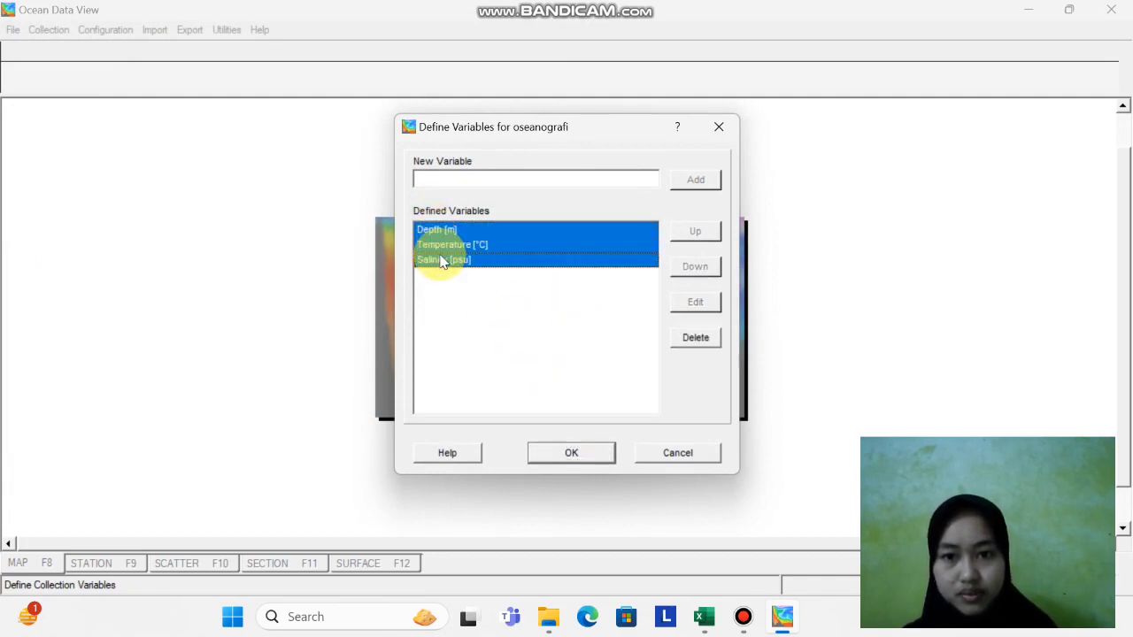
{"action": "left_click", "coordinate": [568, 453]}
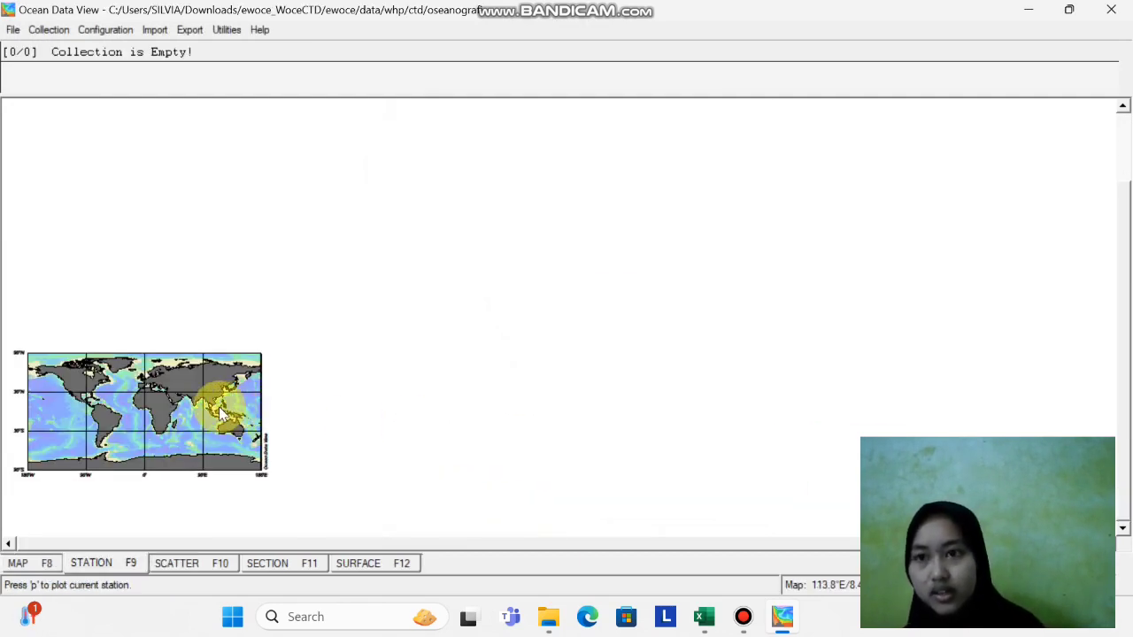
Import the ODV data text file from Documents as an ODV spreadsheet, accepting TAB as column separator, header line 1 and first data line 2
{"action": "left_click", "coordinate": [157, 32]}
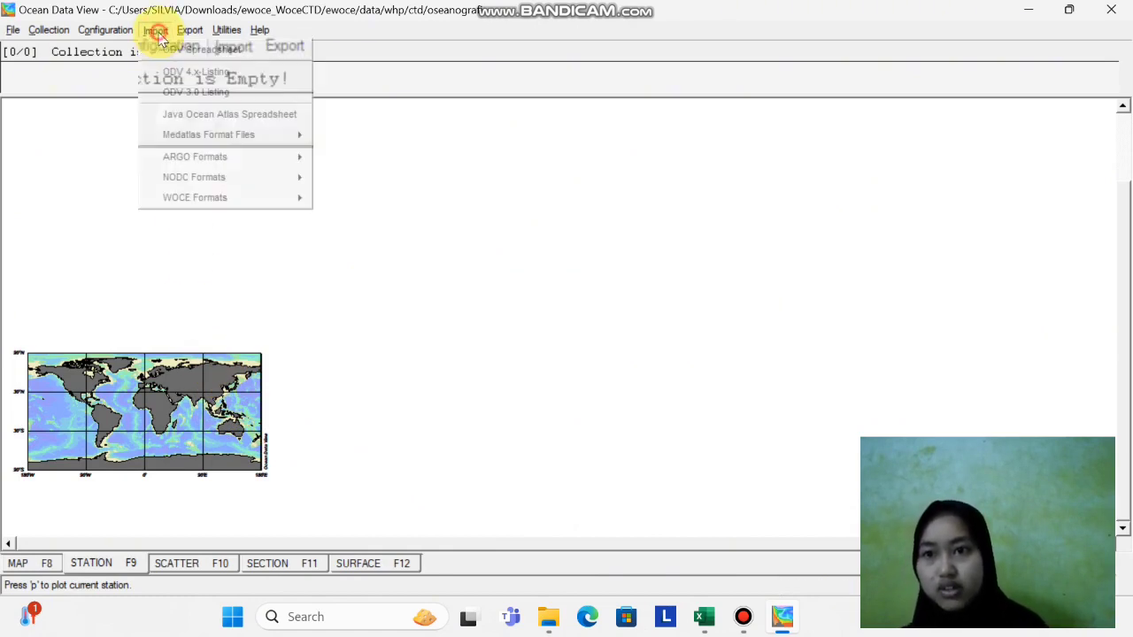
{"action": "left_click", "coordinate": [174, 50]}
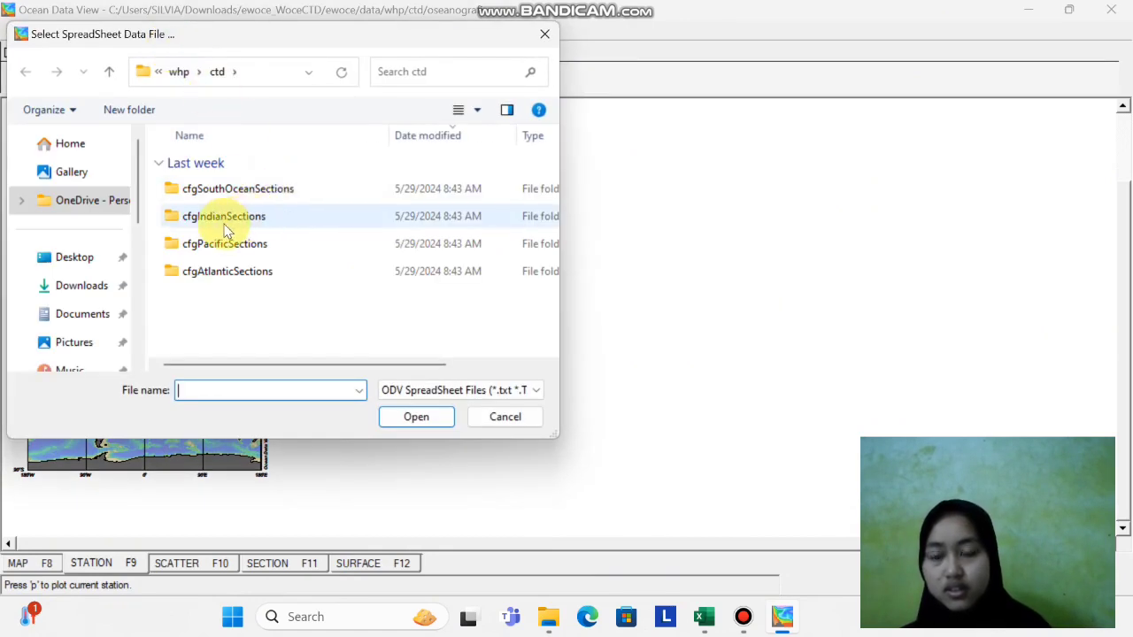
{"action": "left_click", "coordinate": [95, 286]}
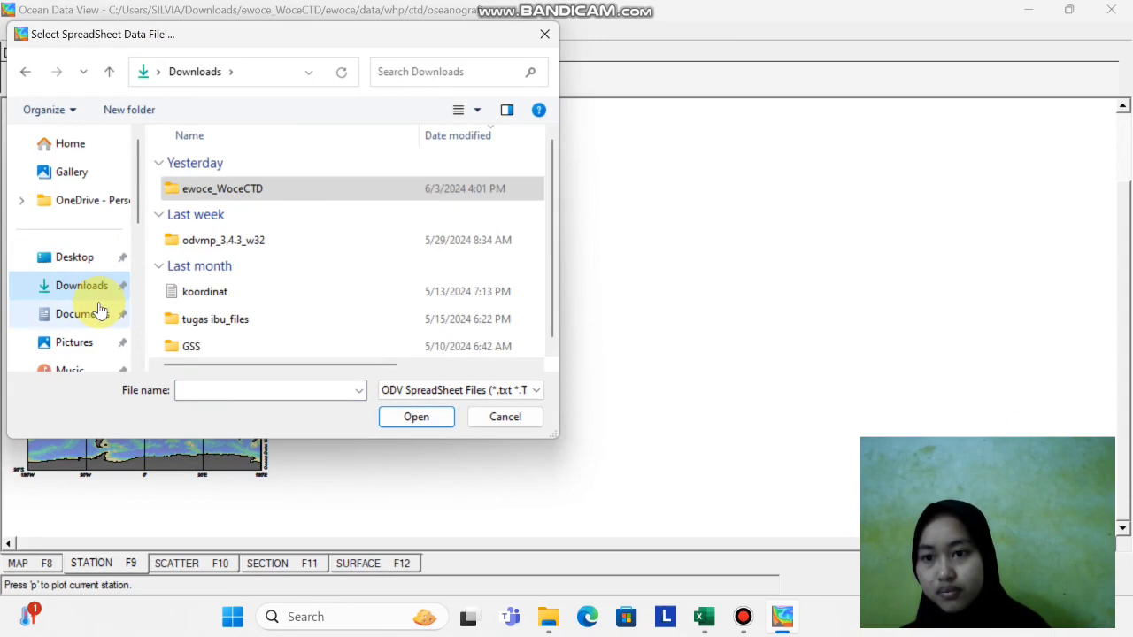
{"action": "left_click", "coordinate": [99, 312]}
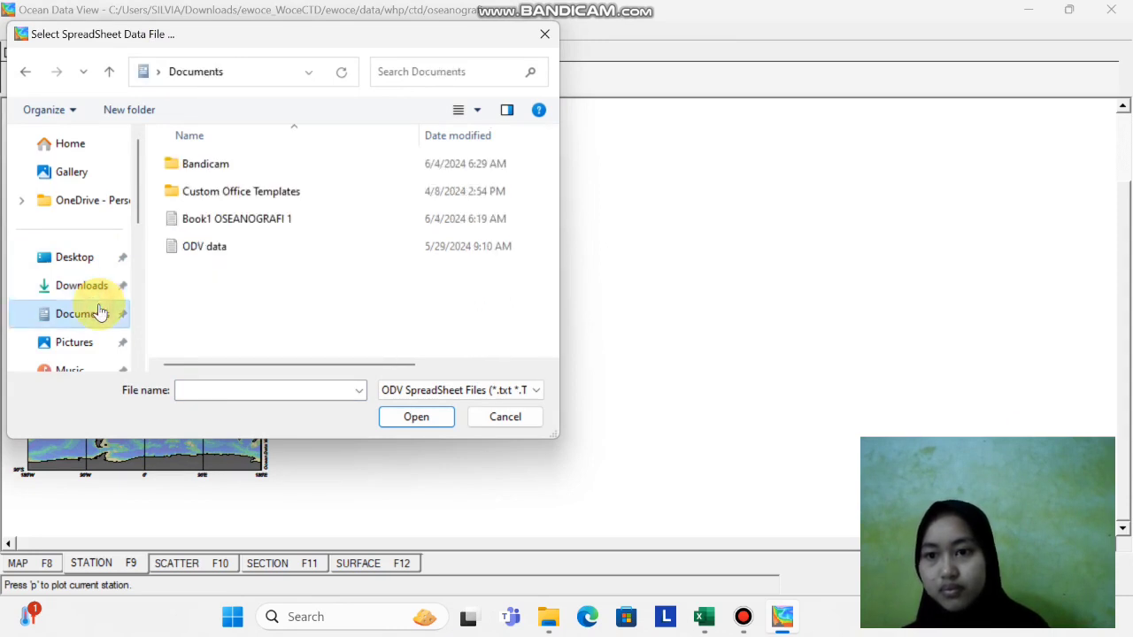
{"action": "left_click", "coordinate": [270, 248]}
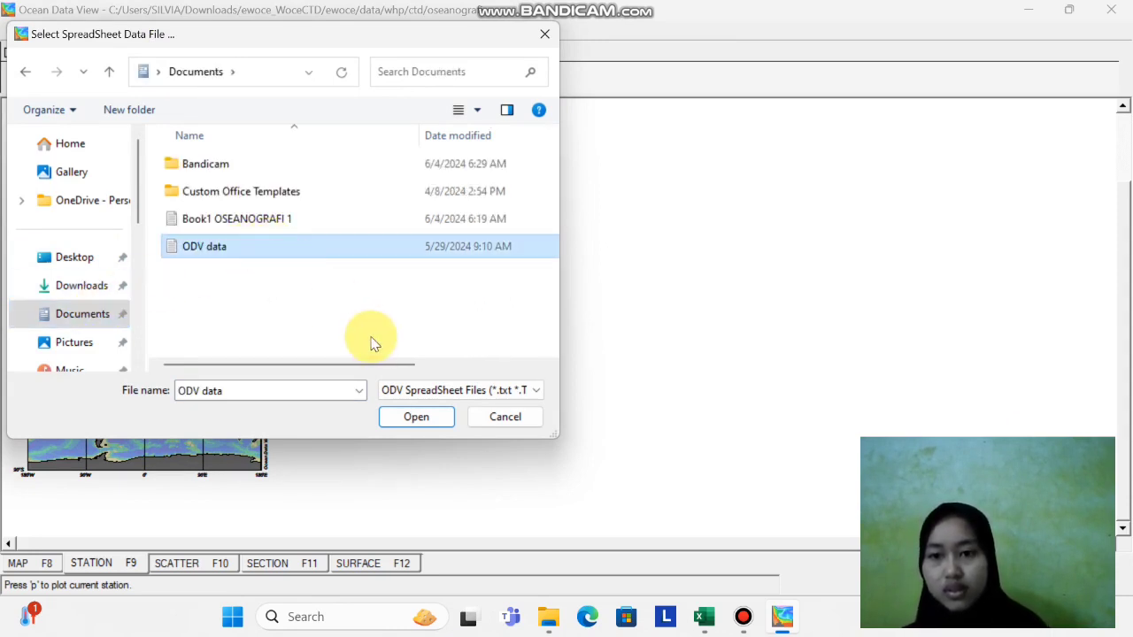
{"action": "left_click", "coordinate": [427, 416]}
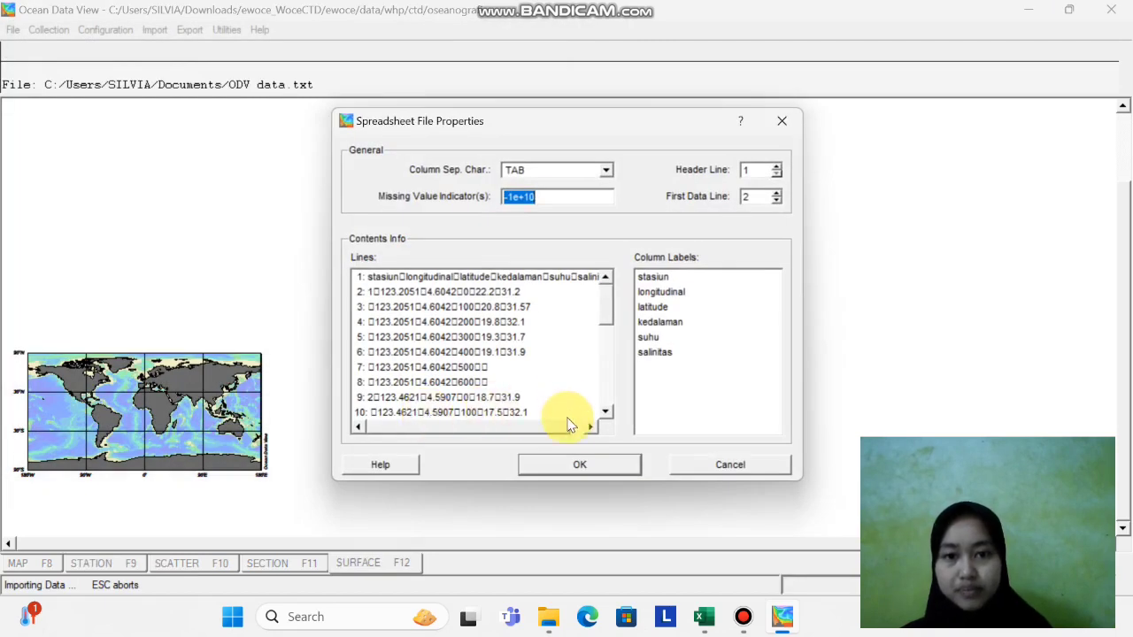
{"action": "left_click", "coordinate": [580, 465]}
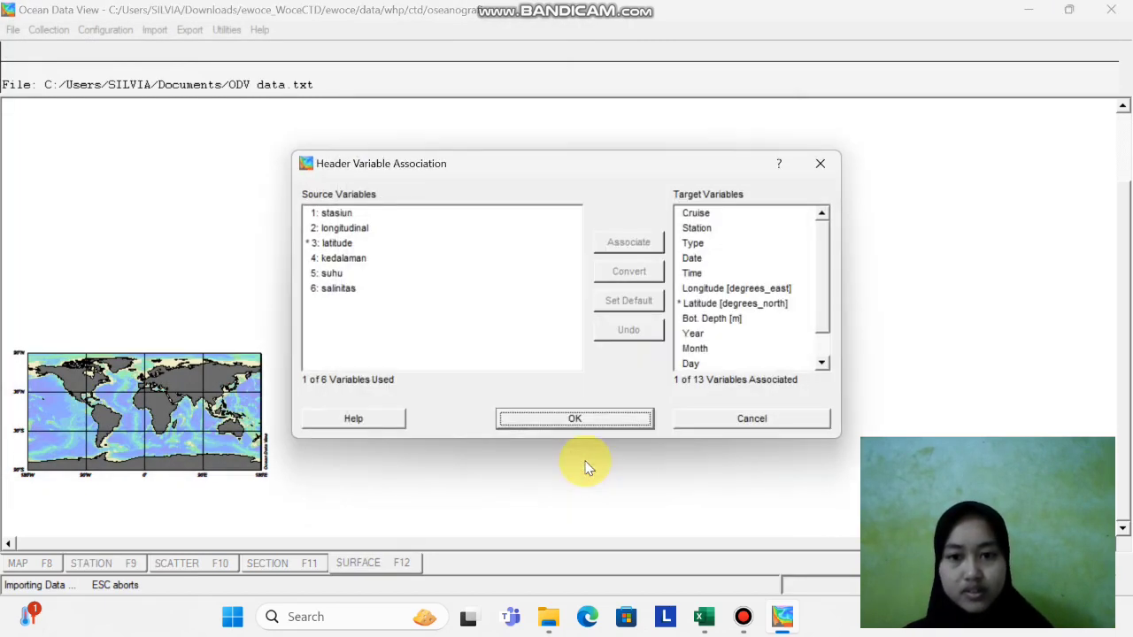
Associate the header variables stasiun with Station and longitudinal with Longitude [degrees_east], and accept the associations
{"action": "left_click", "coordinate": [338, 216]}
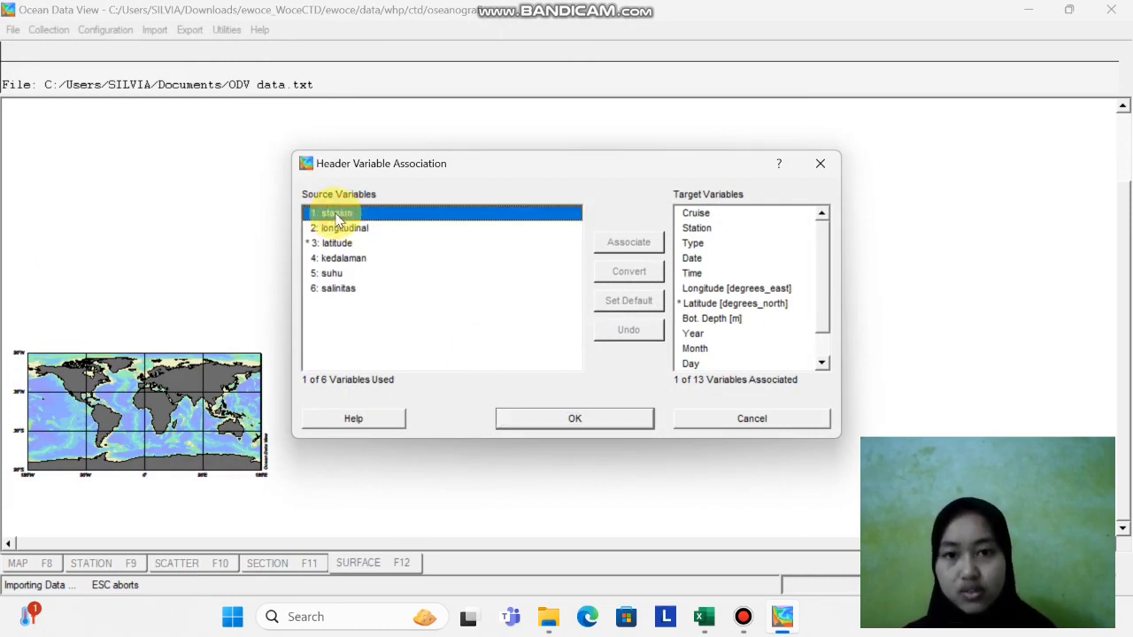
{"action": "left_click", "coordinate": [698, 230]}
{"action": "left_click", "coordinate": [644, 240]}
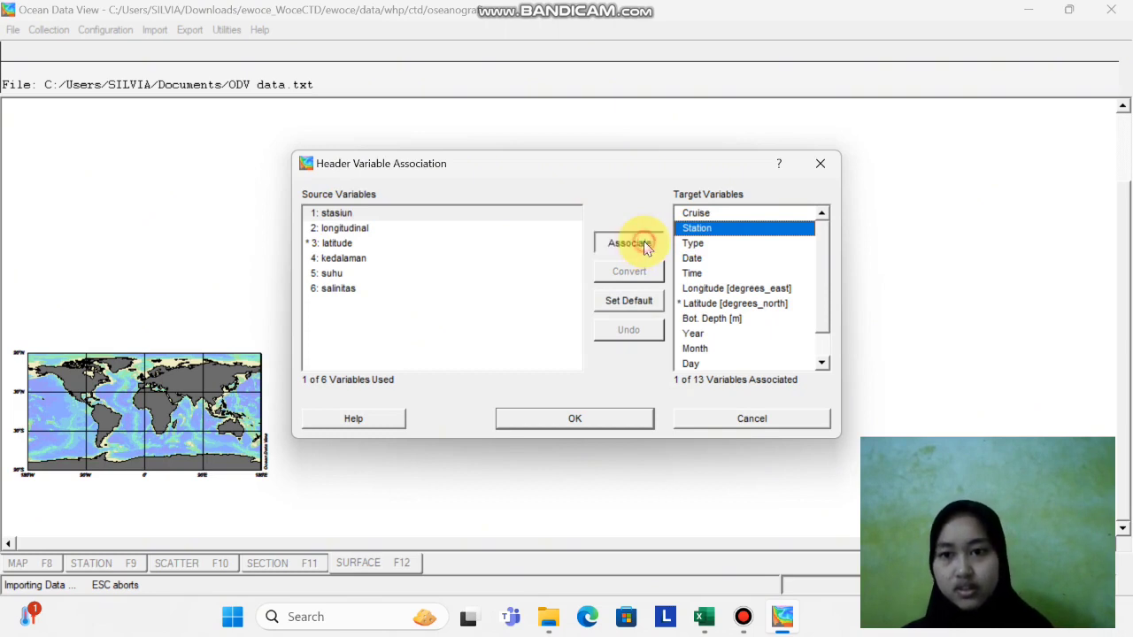
{"action": "left_click", "coordinate": [360, 231]}
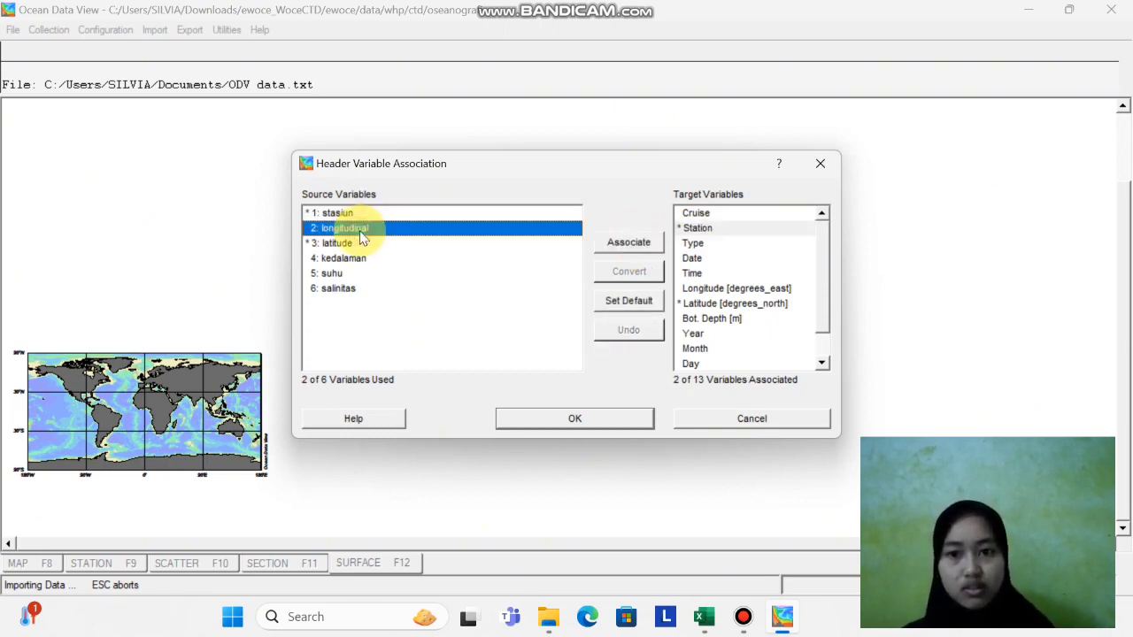
{"action": "left_click", "coordinate": [712, 289]}
{"action": "left_click", "coordinate": [636, 242]}
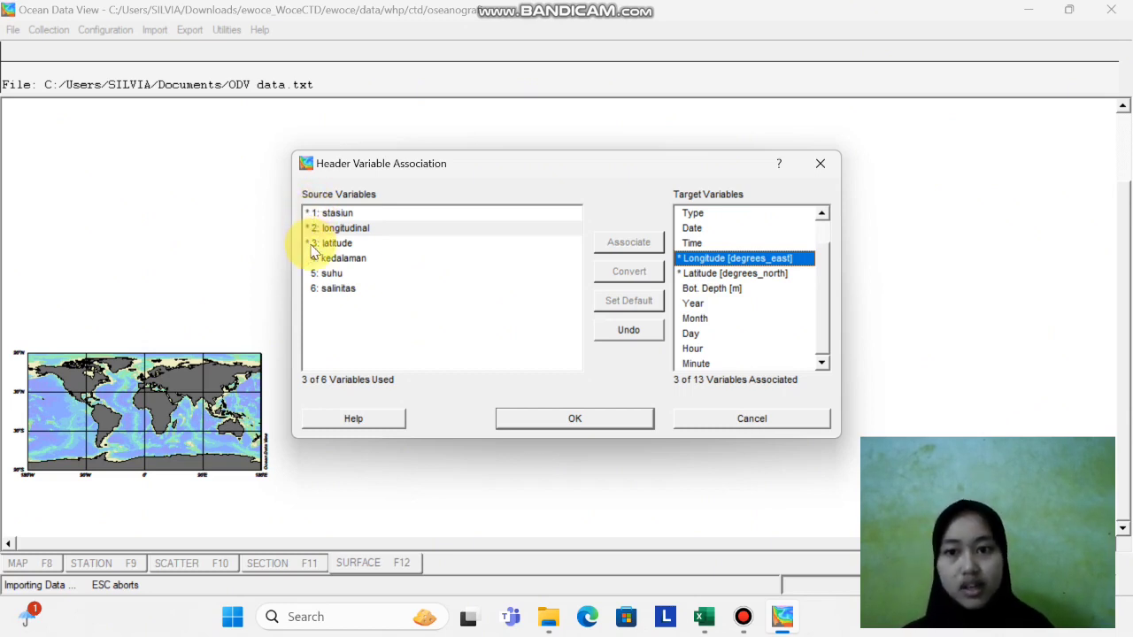
{"action": "left_click", "coordinate": [577, 420]}
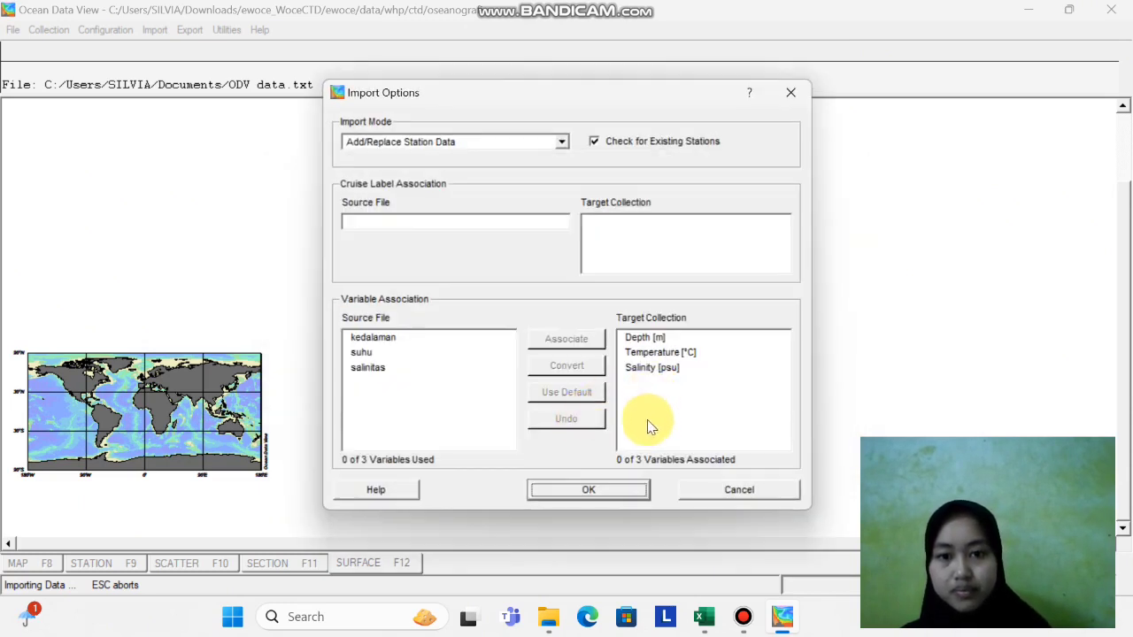
Associate kedalaman with Depth, suhu with Temperature and salinitas with Salinity, and complete the station data import
{"action": "left_click", "coordinate": [380, 342]}
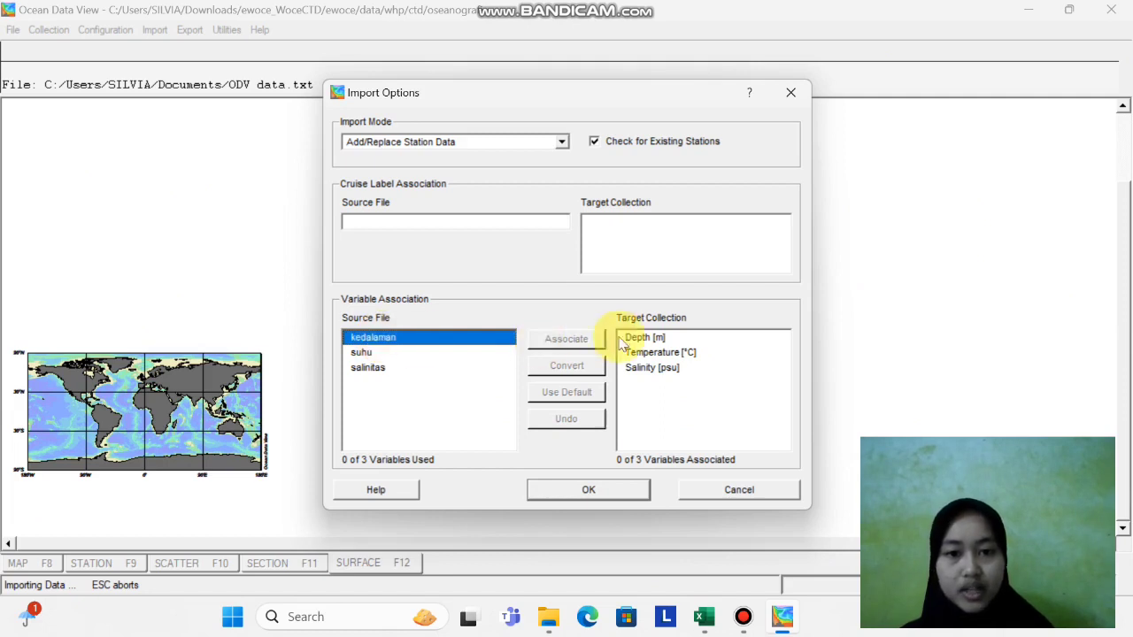
{"action": "left_click", "coordinate": [649, 341]}
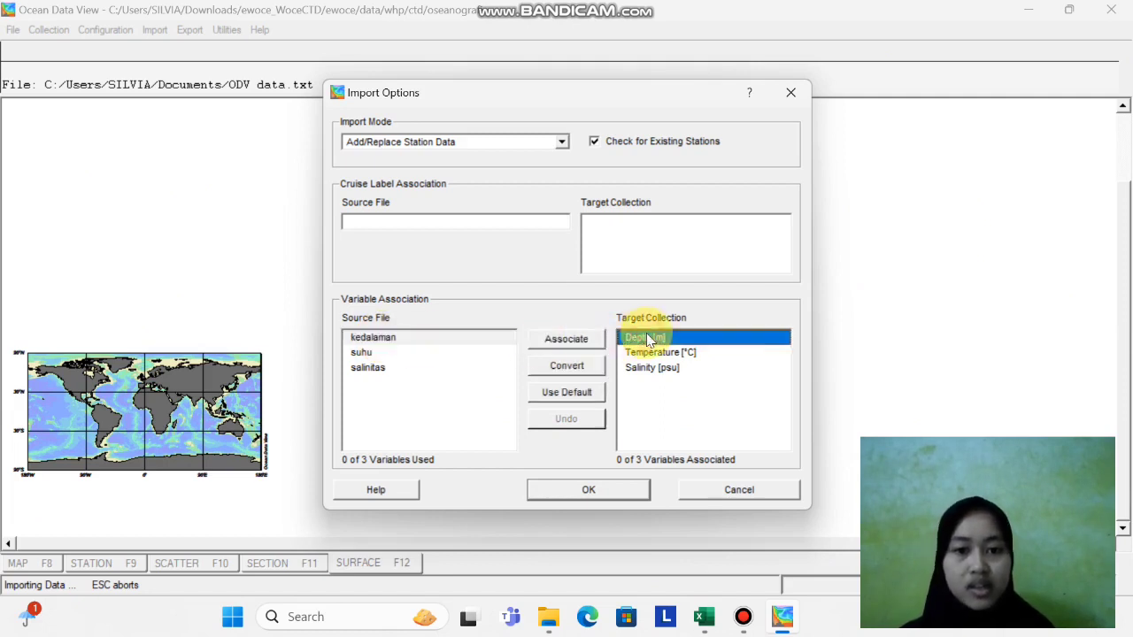
{"action": "left_click", "coordinate": [577, 339]}
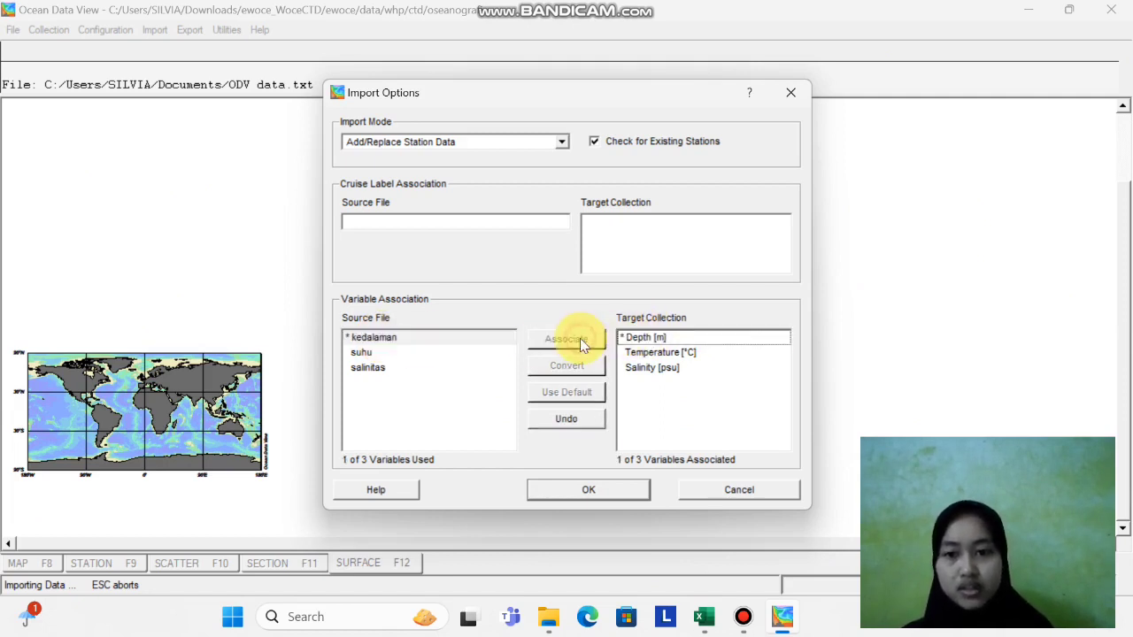
{"action": "left_click", "coordinate": [361, 352]}
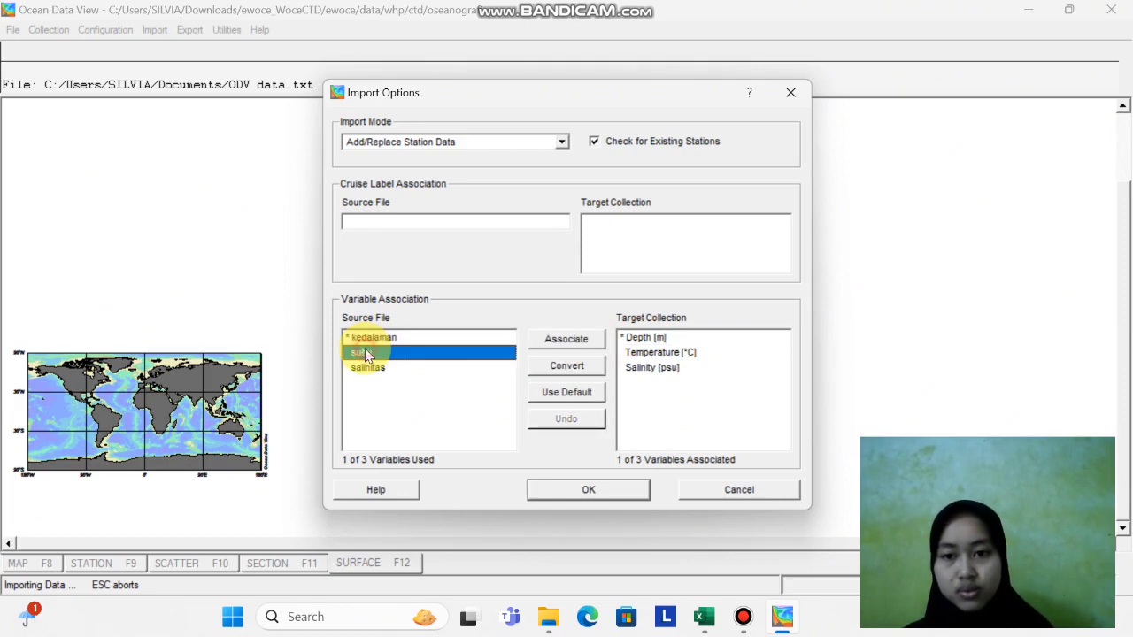
{"action": "left_click", "coordinate": [644, 353]}
{"action": "left_click", "coordinate": [560, 342]}
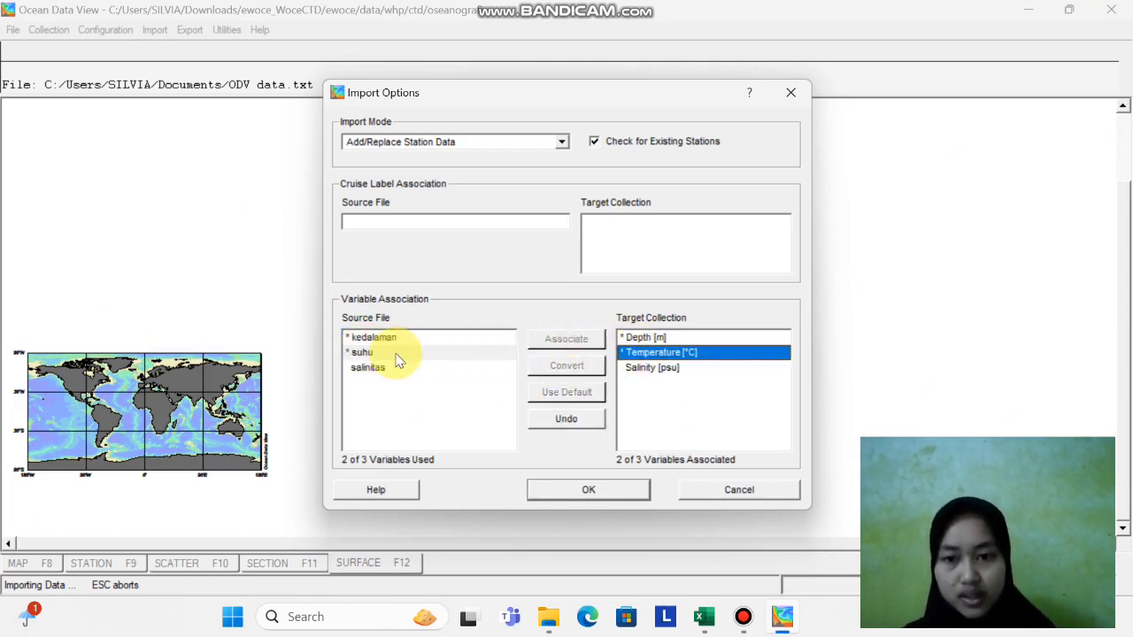
{"action": "left_click", "coordinate": [370, 372]}
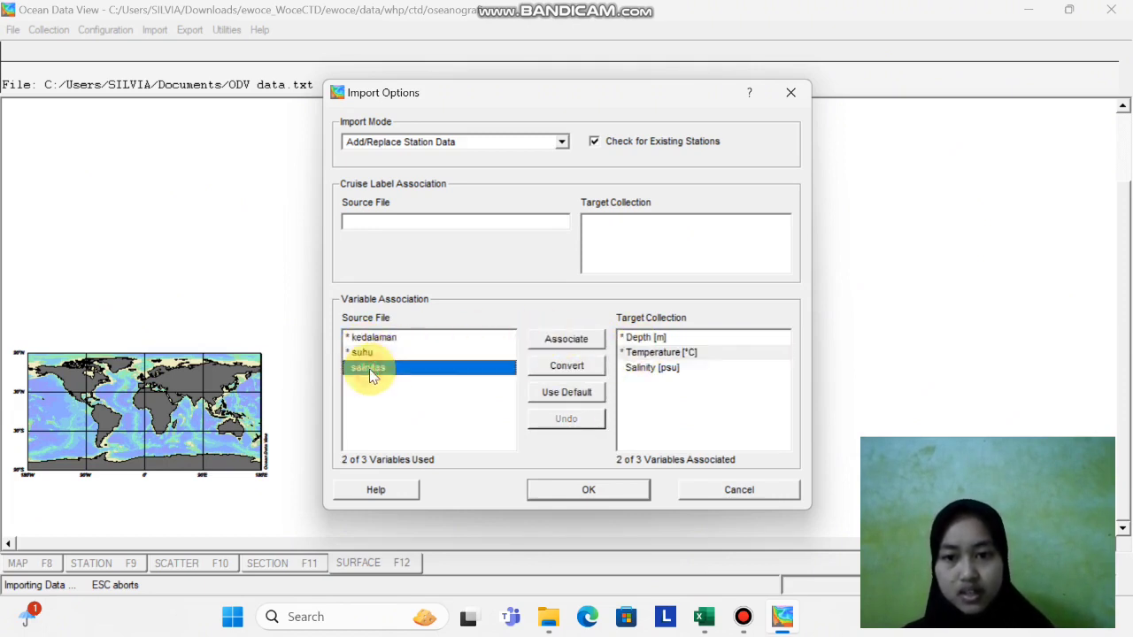
{"action": "left_click", "coordinate": [655, 375]}
{"action": "left_click", "coordinate": [577, 342]}
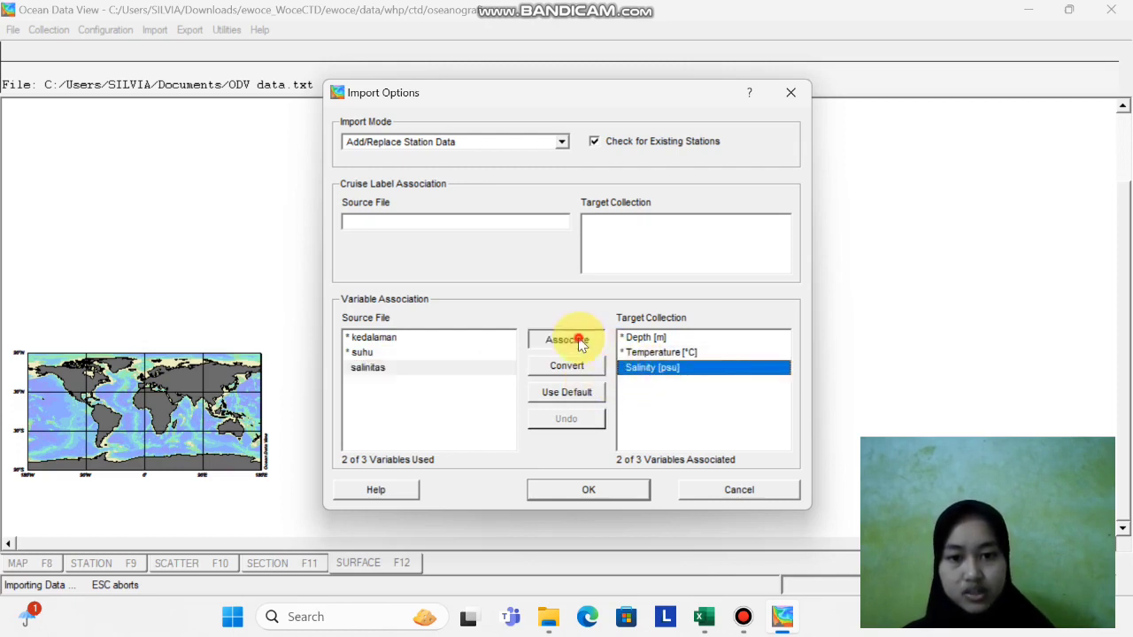
{"action": "left_click", "coordinate": [590, 486]}
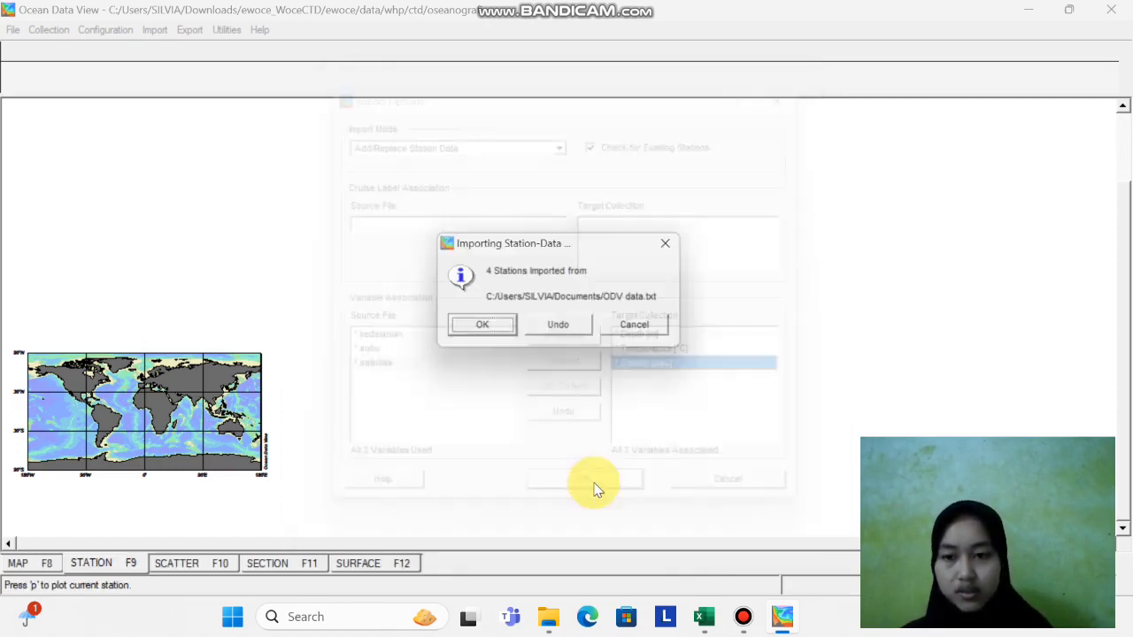
{"action": "left_click", "coordinate": [502, 329]}
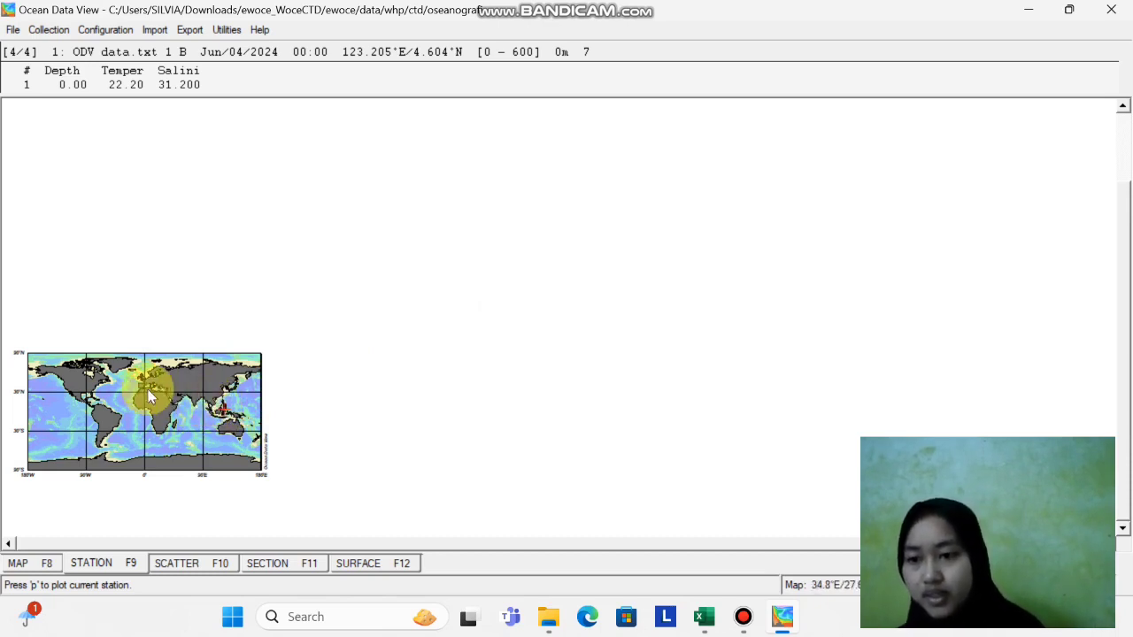
Zoom the map domain to Southeast Asia and Australia, with its southwest corner at about 90°E, 35°S
{"action": "right_click", "coordinate": [223, 407]}
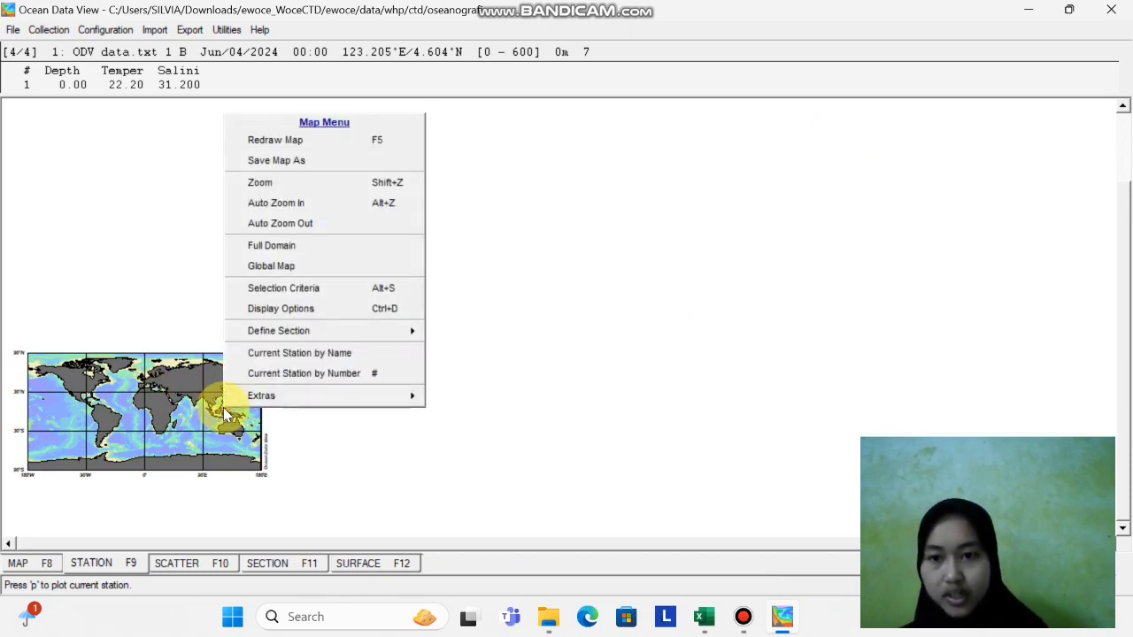
{"action": "left_click", "coordinate": [280, 191]}
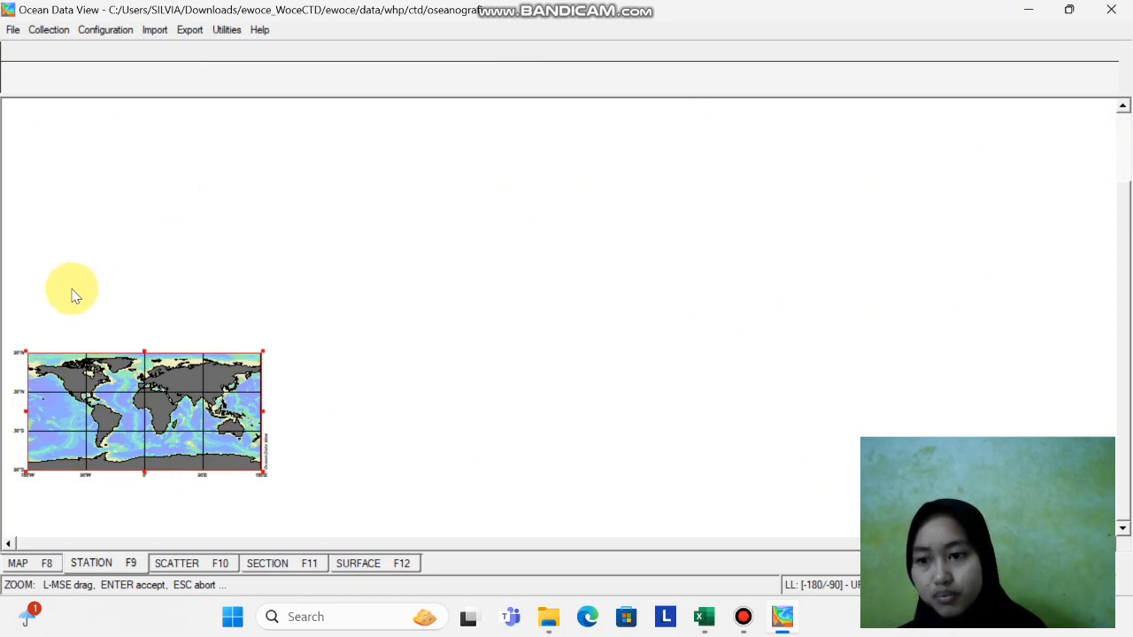
{"action": "left_click_drag", "start_coordinate": [24, 350], "coordinate": [202, 385]}
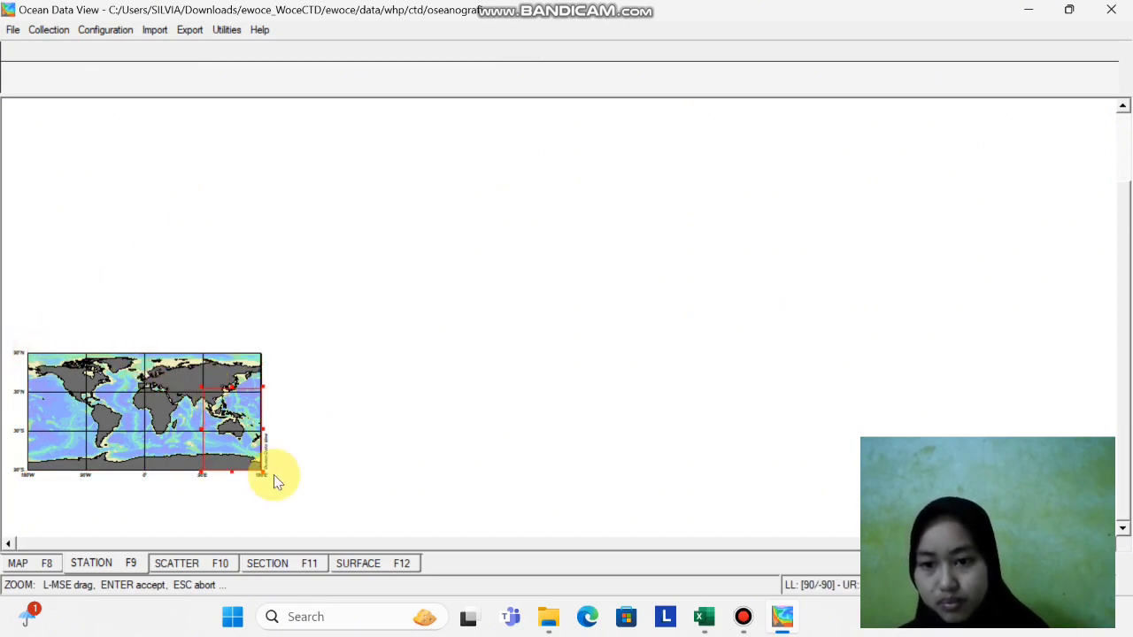
{"action": "left_click_drag", "start_coordinate": [262, 472], "coordinate": [257, 438]}
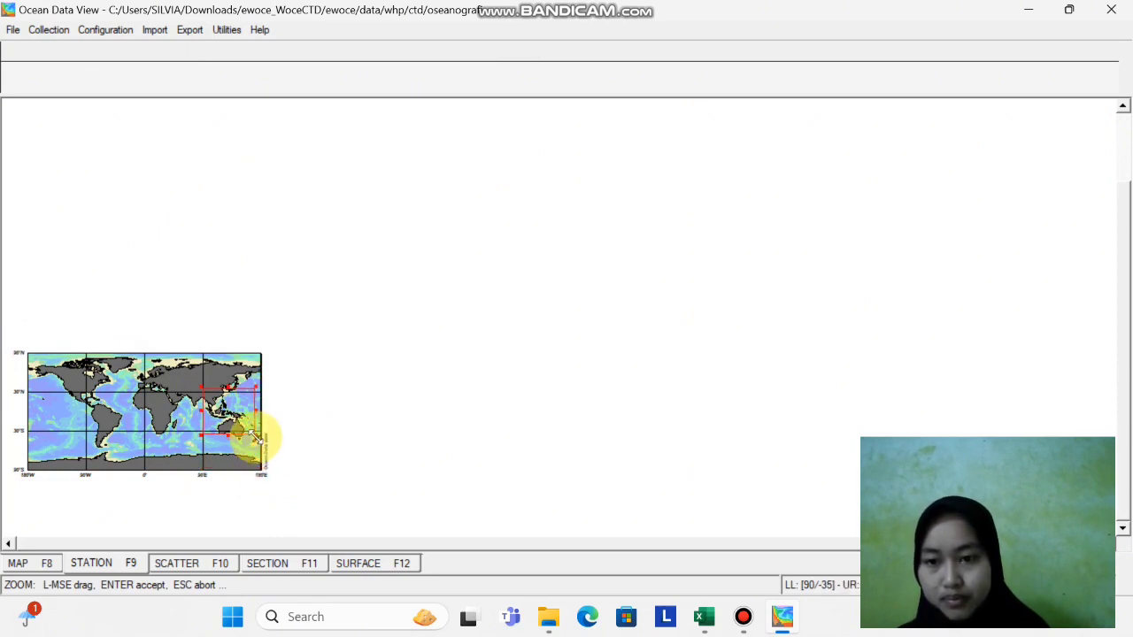
{"action": "key", "text": "Return"}
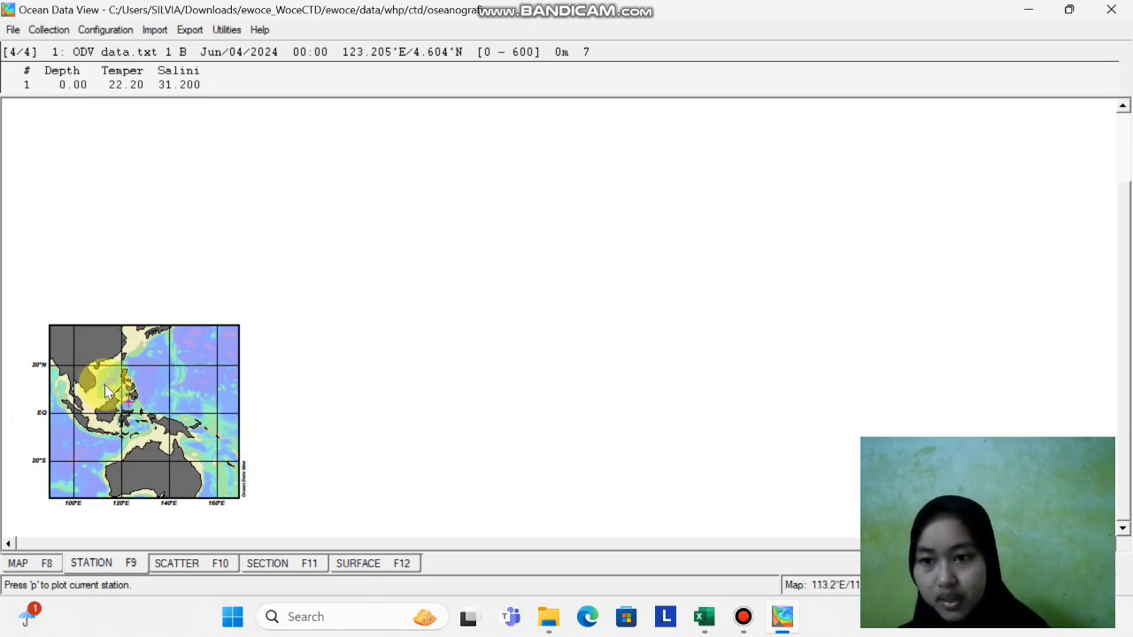
Zoom the map domain to the area east of the Philippines, about 119°E to 140°E and the equator to 16°N
{"action": "right_click", "coordinate": [130, 405]}
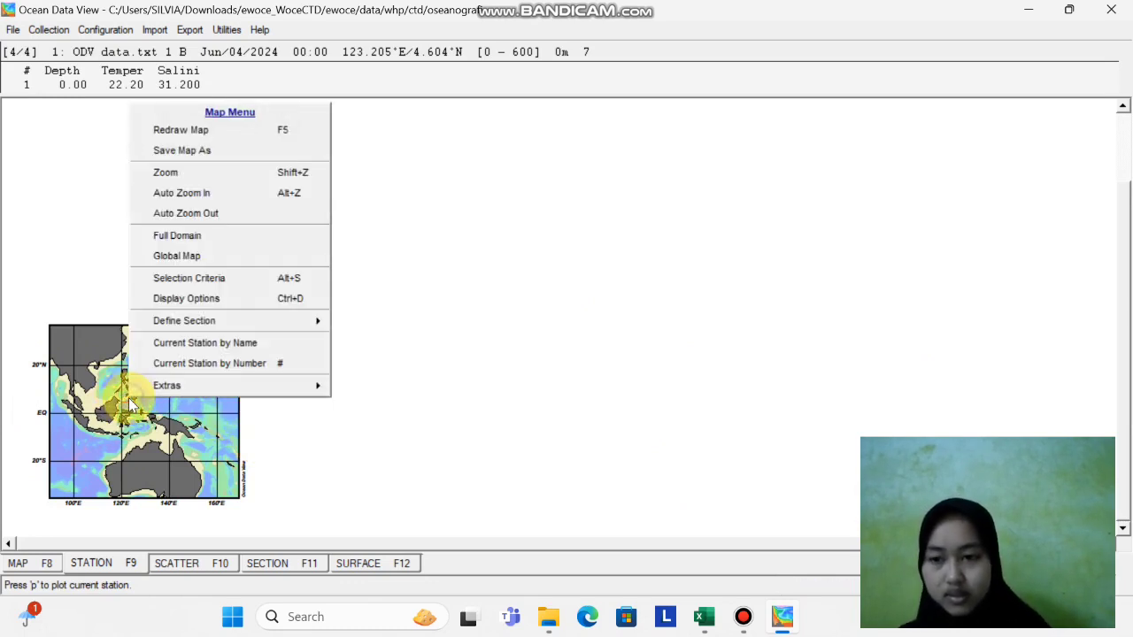
{"action": "left_click", "coordinate": [203, 180]}
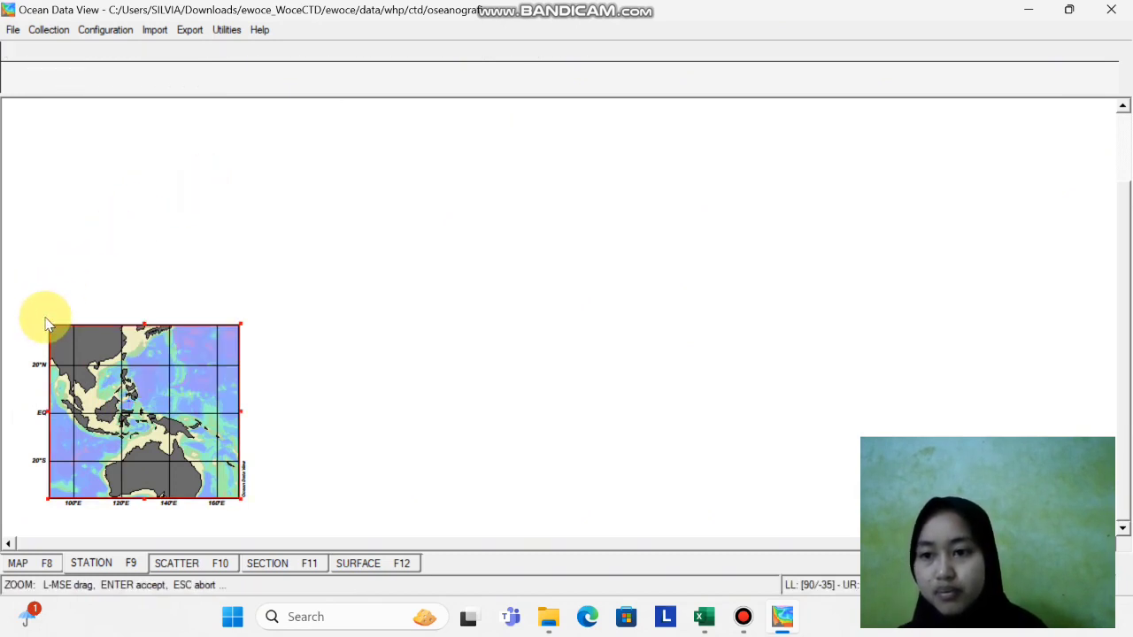
{"action": "left_click_drag", "start_coordinate": [46, 323], "coordinate": [116, 355]}
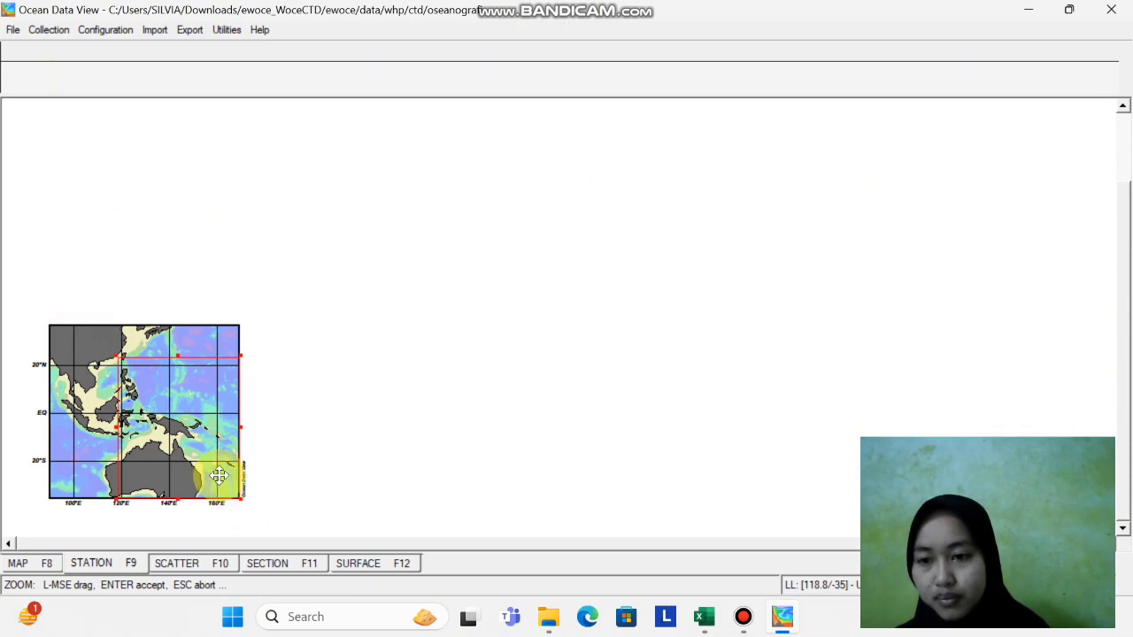
{"action": "left_click_drag", "start_coordinate": [241, 498], "coordinate": [170, 414]}
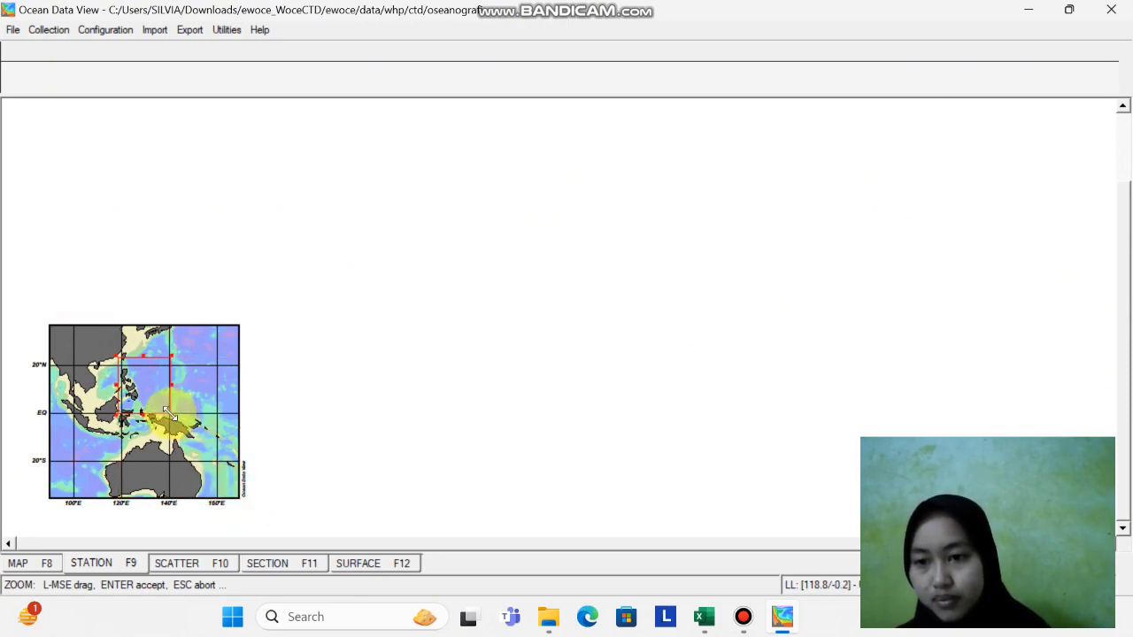
{"action": "left_click_drag", "start_coordinate": [166, 358], "coordinate": [164, 374]}
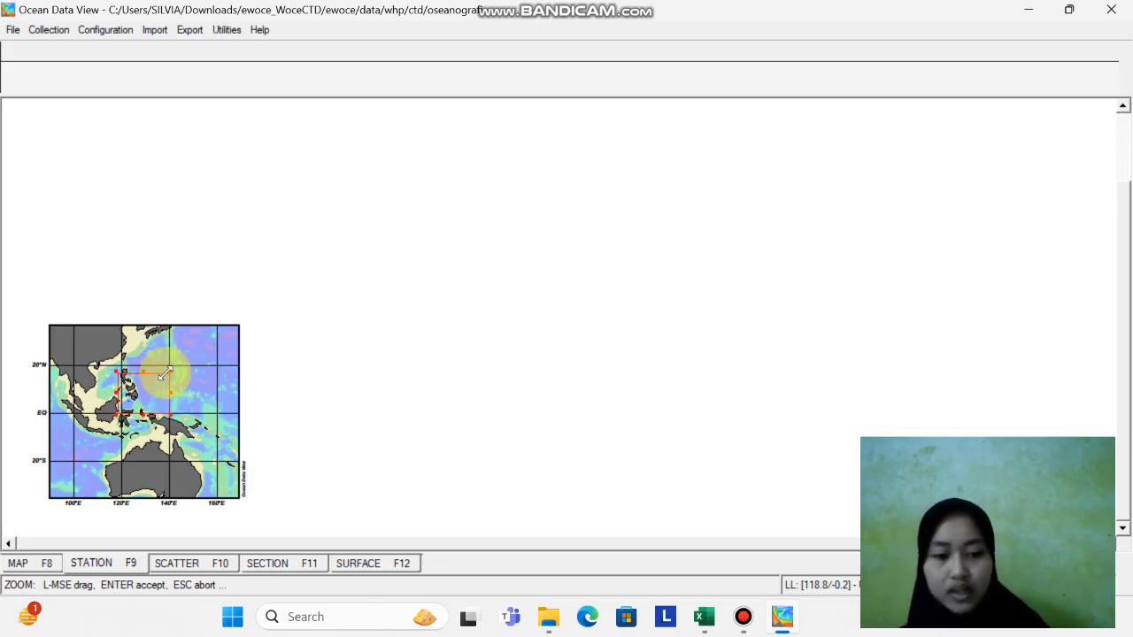
{"action": "key", "text": "Return"}
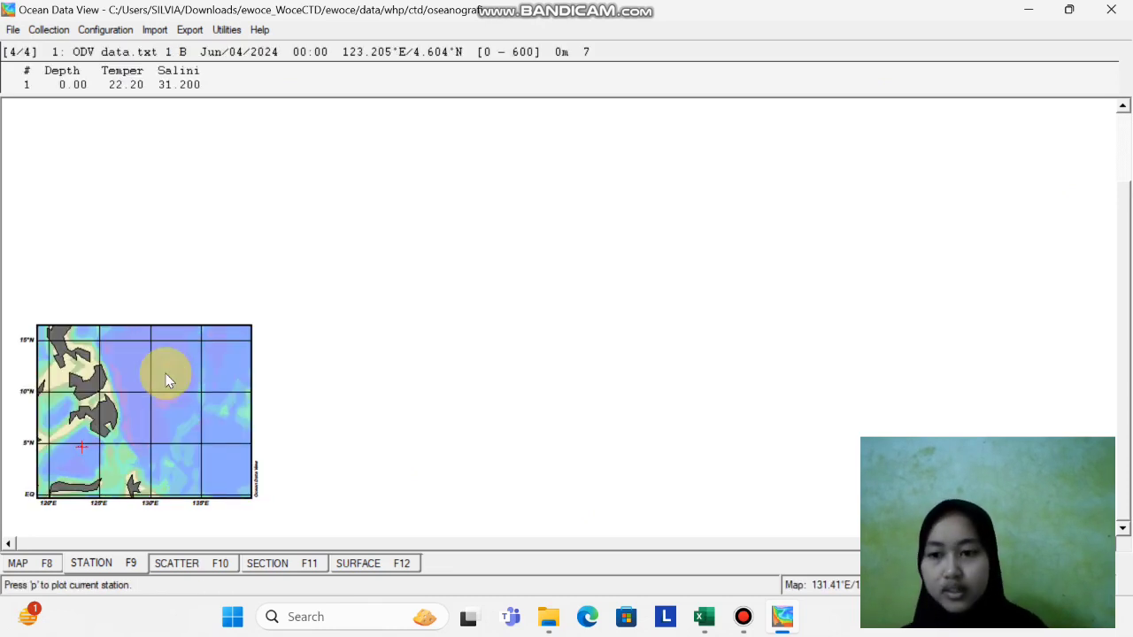
Set the map's station dot size to 15 in the map display options
{"action": "right_click", "coordinate": [82, 448]}
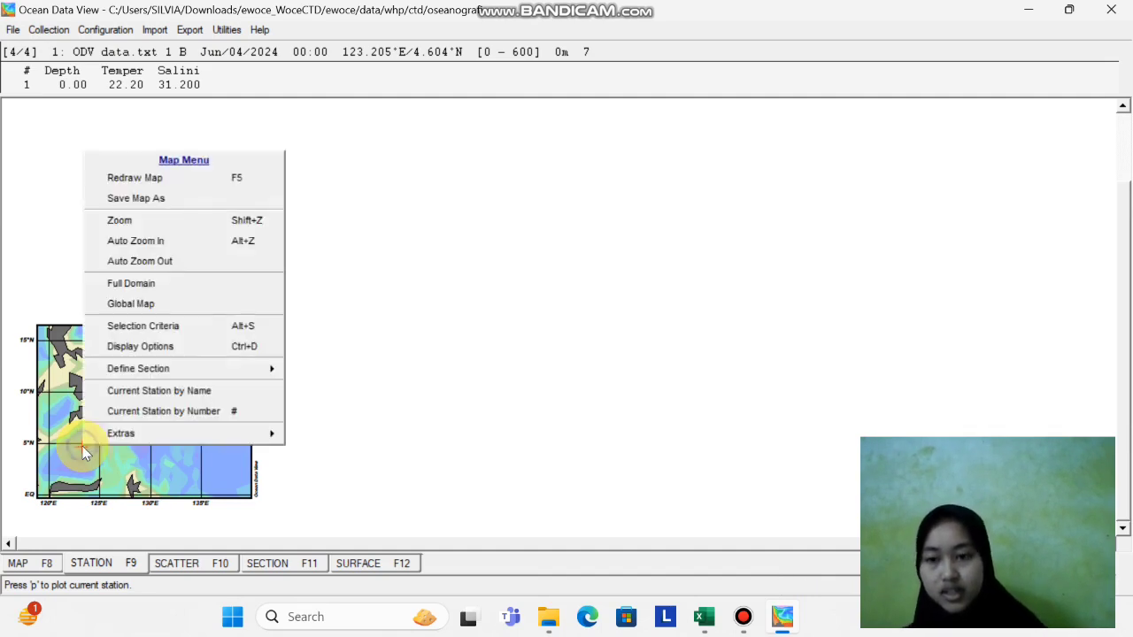
{"action": "left_click", "coordinate": [152, 347]}
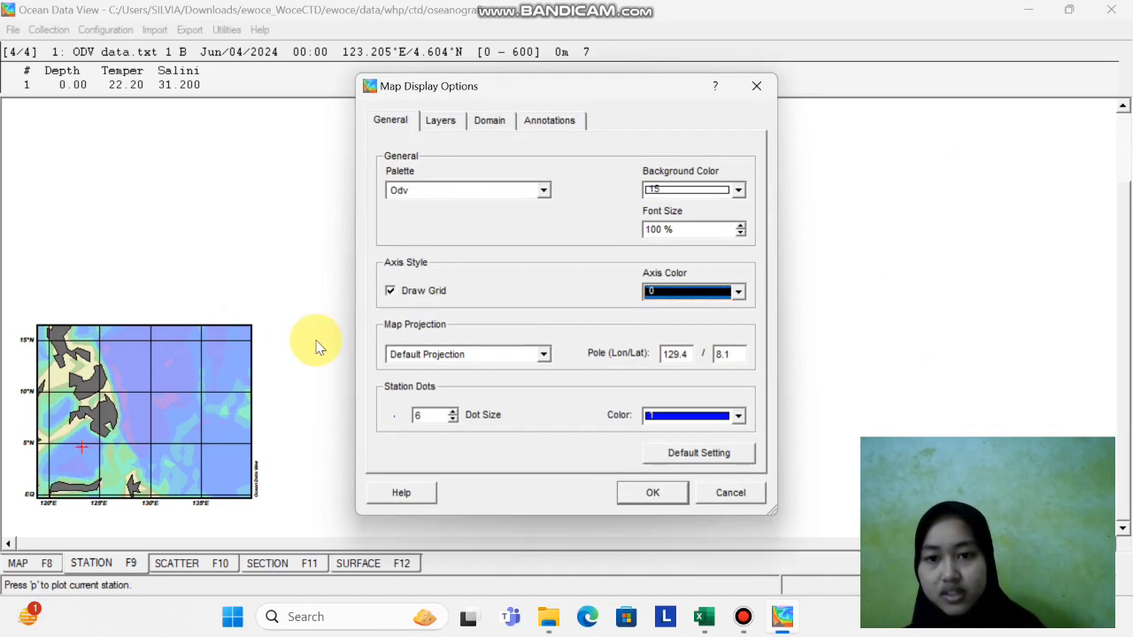
{"action": "double_click", "coordinate": [420, 414]}
{"action": "key", "text": "BackSpace"}
{"action": "type", "text": "15"}
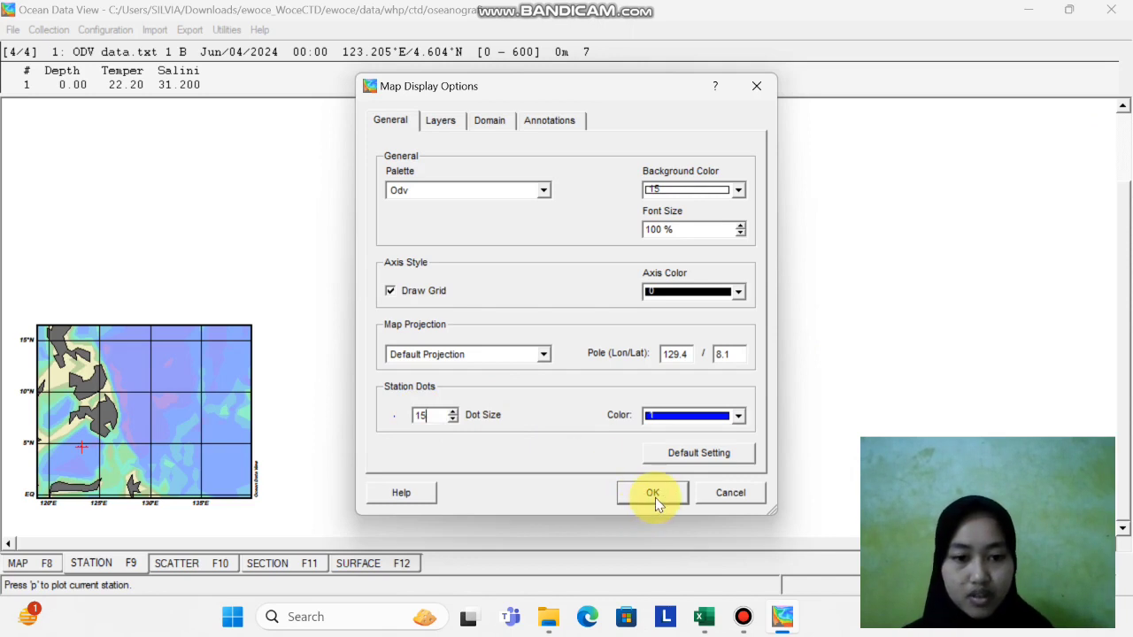
{"action": "left_click", "coordinate": [656, 498]}
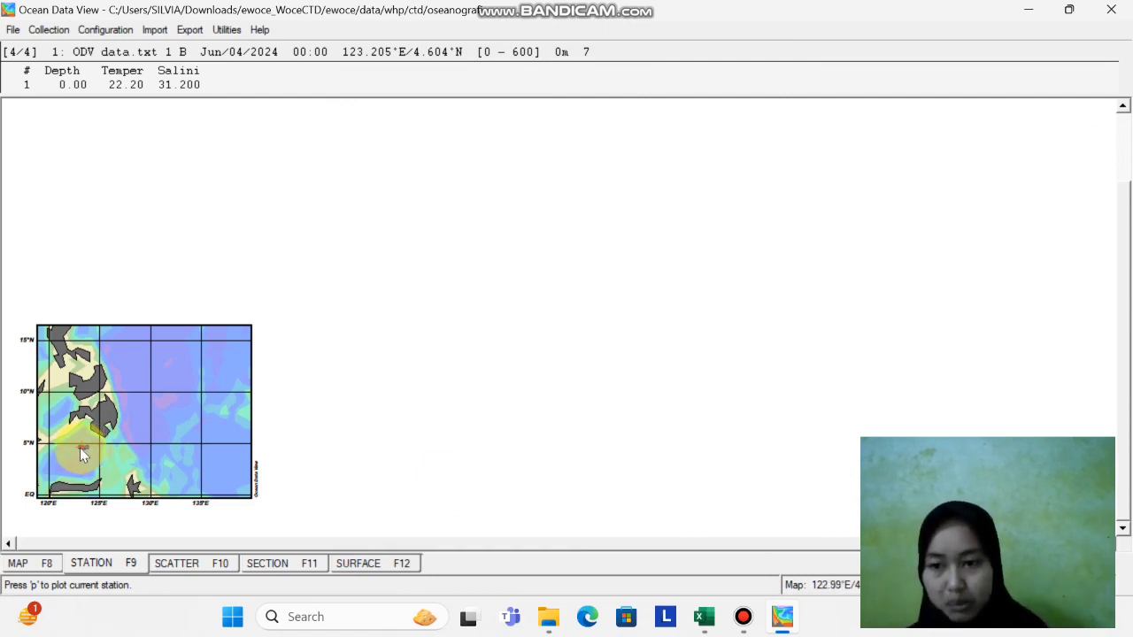
Zoom the map in on the sea around the stations, about 119°E to 126°E and the equator to 7°N
{"action": "right_click", "coordinate": [80, 448]}
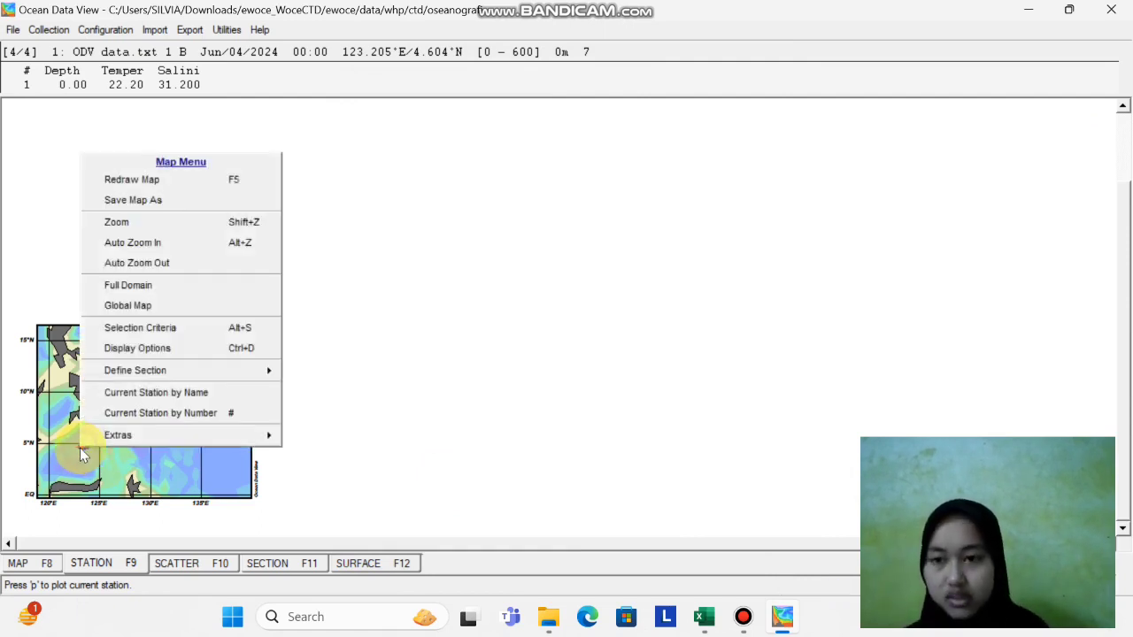
{"action": "left_click", "coordinate": [141, 226]}
{"action": "left_click_drag", "start_coordinate": [250, 322], "coordinate": [112, 423]}
{"action": "key", "text": "Return"}
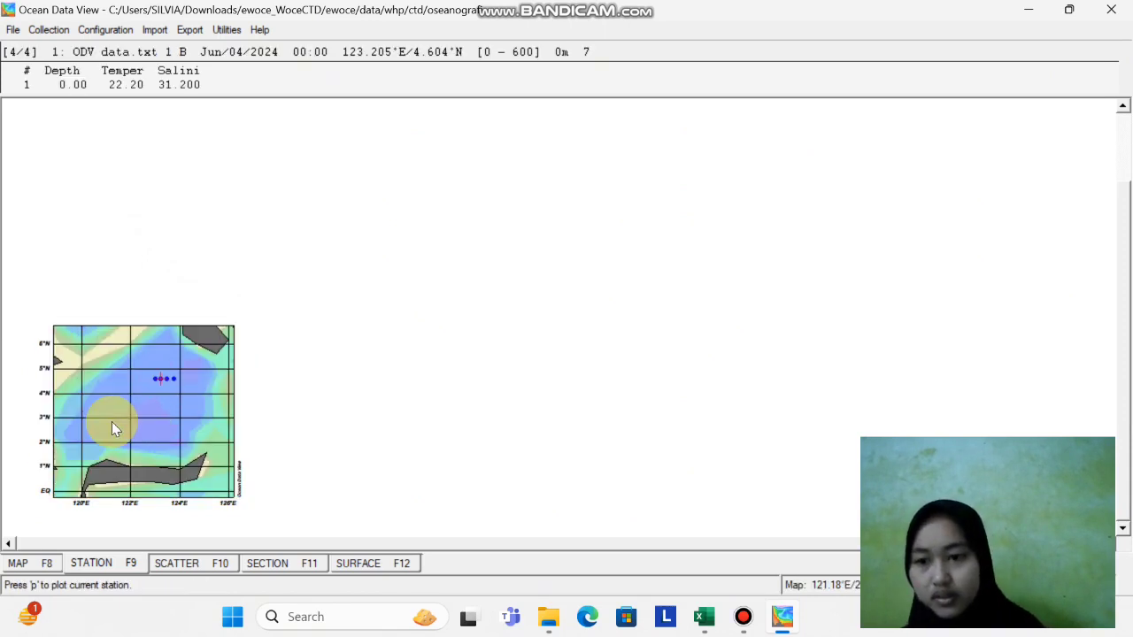
Zoom the map tightly around the four stations, about 122°E to 124°E and 4°N to 5.5°N
{"action": "right_click", "coordinate": [173, 377]}
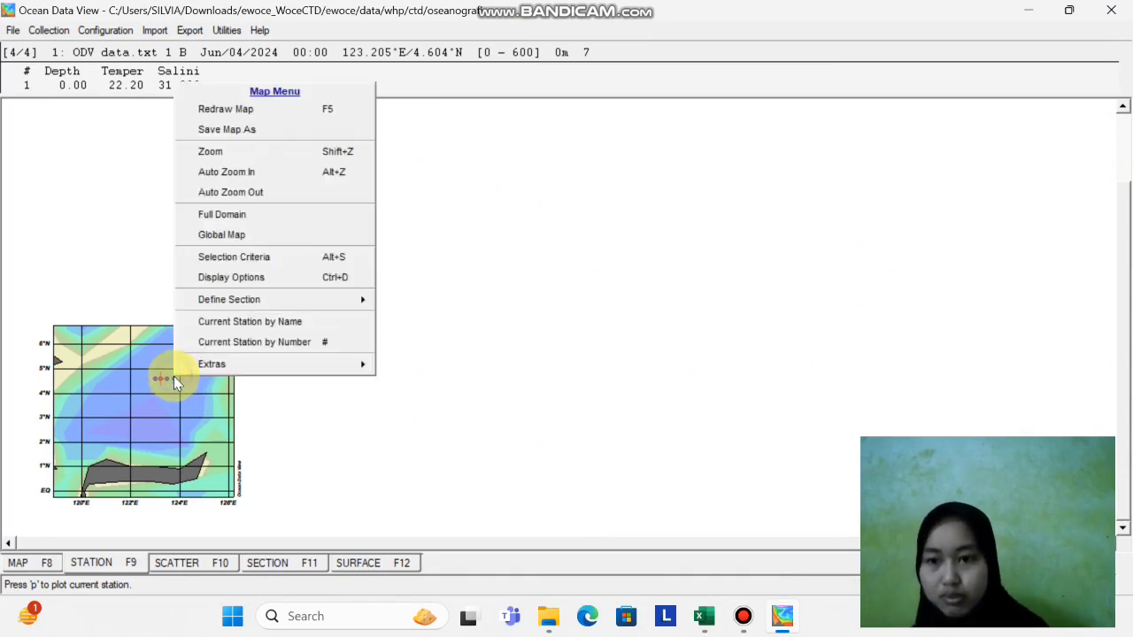
{"action": "left_click", "coordinate": [235, 161]}
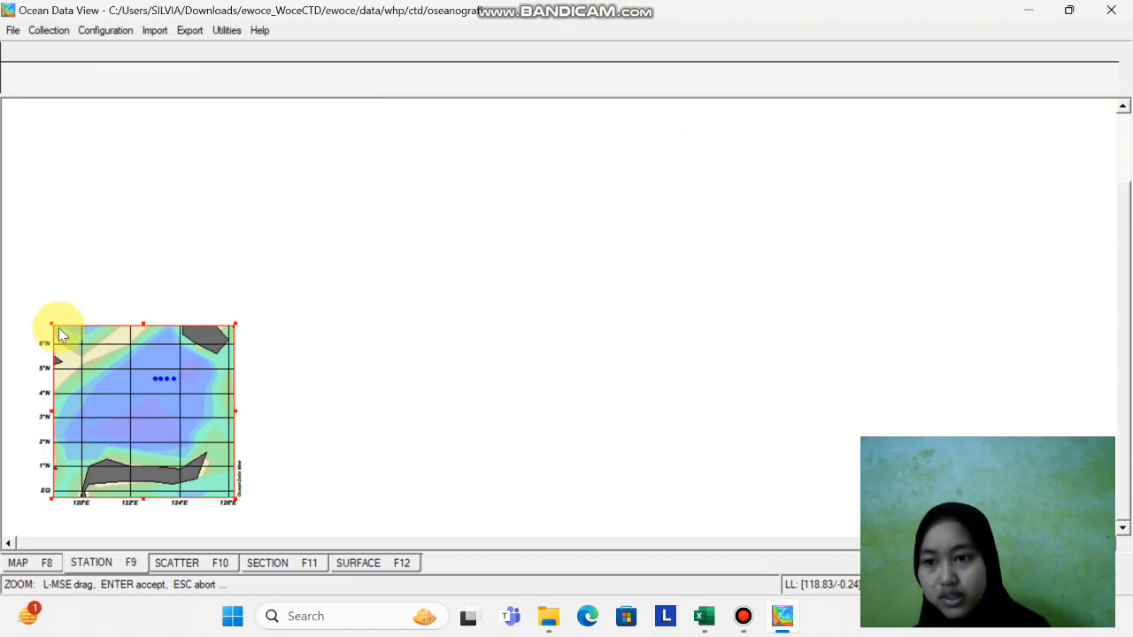
{"action": "left_click_drag", "start_coordinate": [51, 325], "coordinate": [132, 350]}
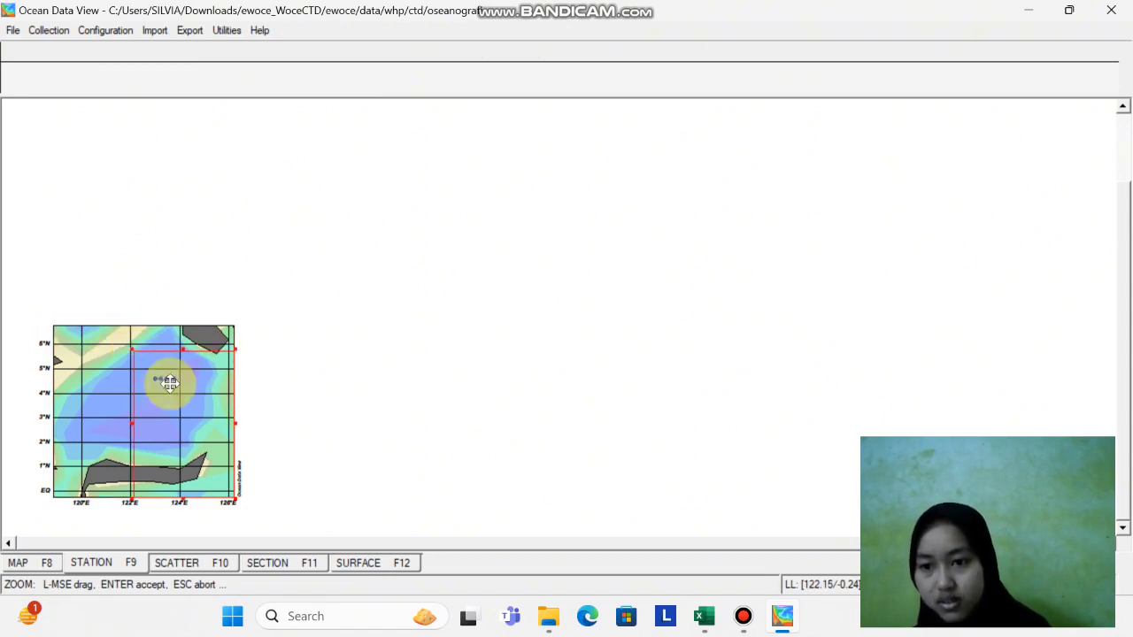
{"action": "left_click_drag", "start_coordinate": [235, 500], "coordinate": [184, 400]}
{"action": "key", "text": "Return"}
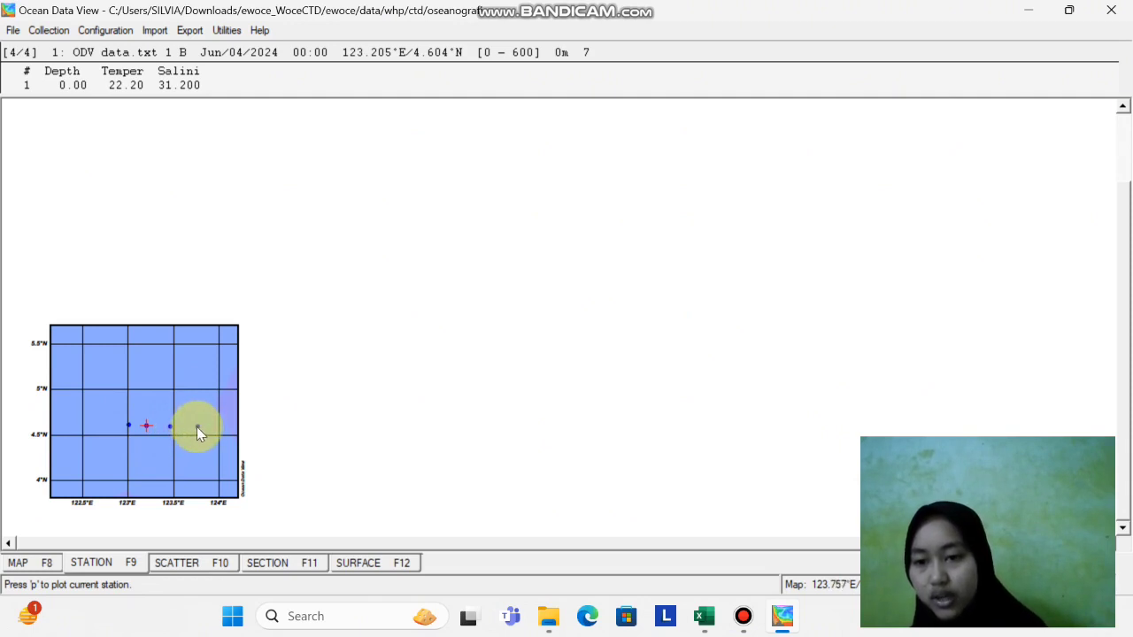
Add all four mapped stations to the depth profile plots, working from the easternmost to the westernmost
{"action": "left_click", "coordinate": [199, 425]}
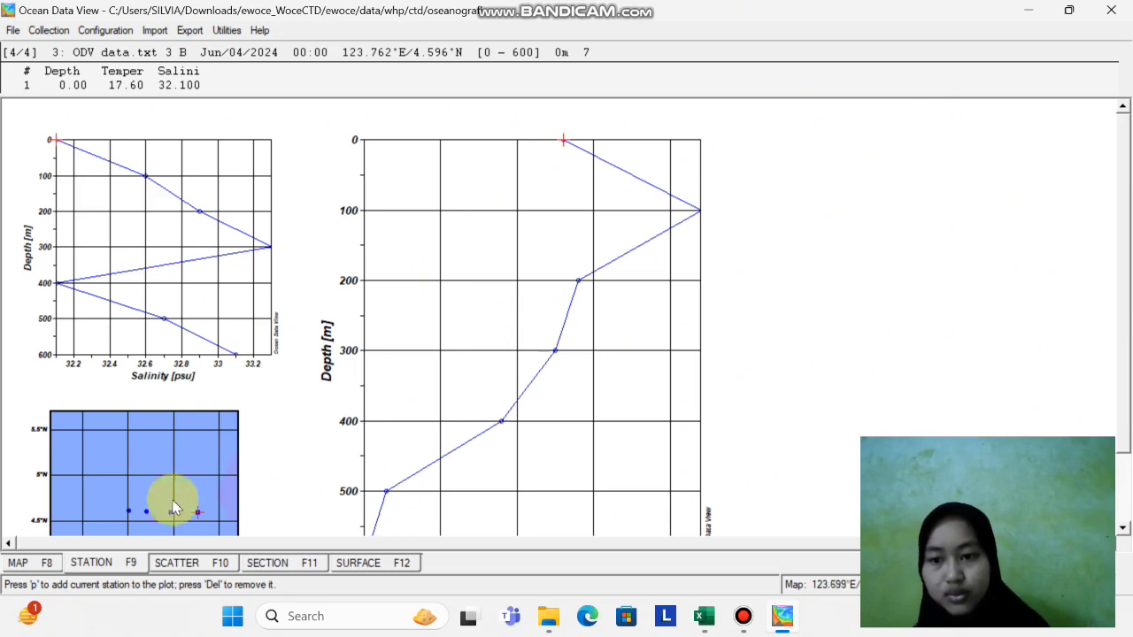
{"action": "left_click", "coordinate": [171, 514]}
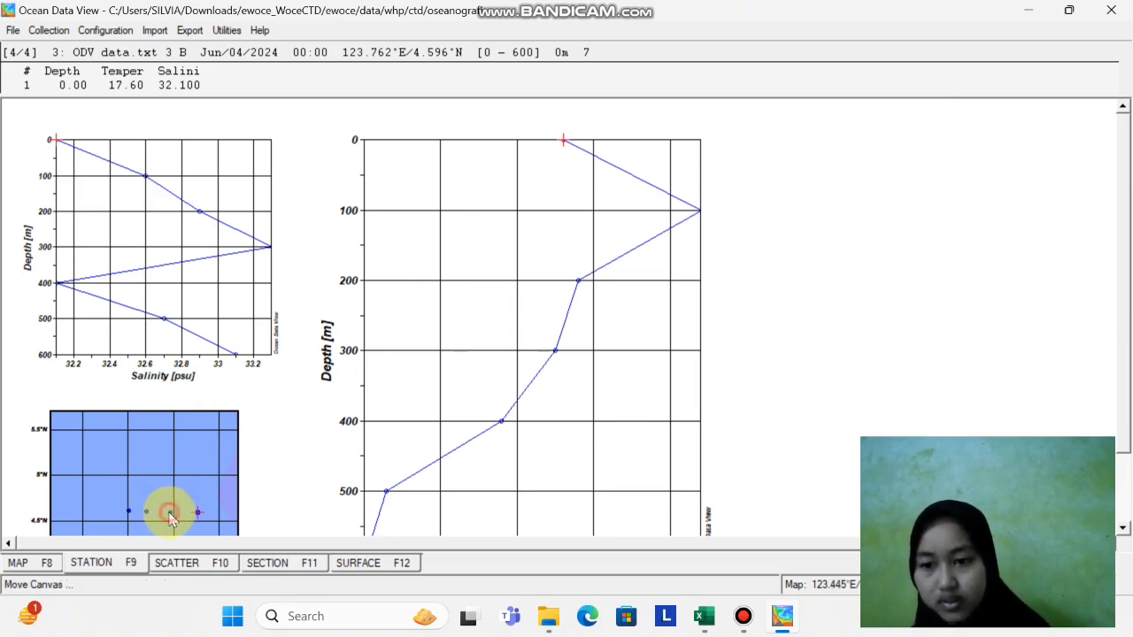
{"action": "left_click", "coordinate": [146, 513]}
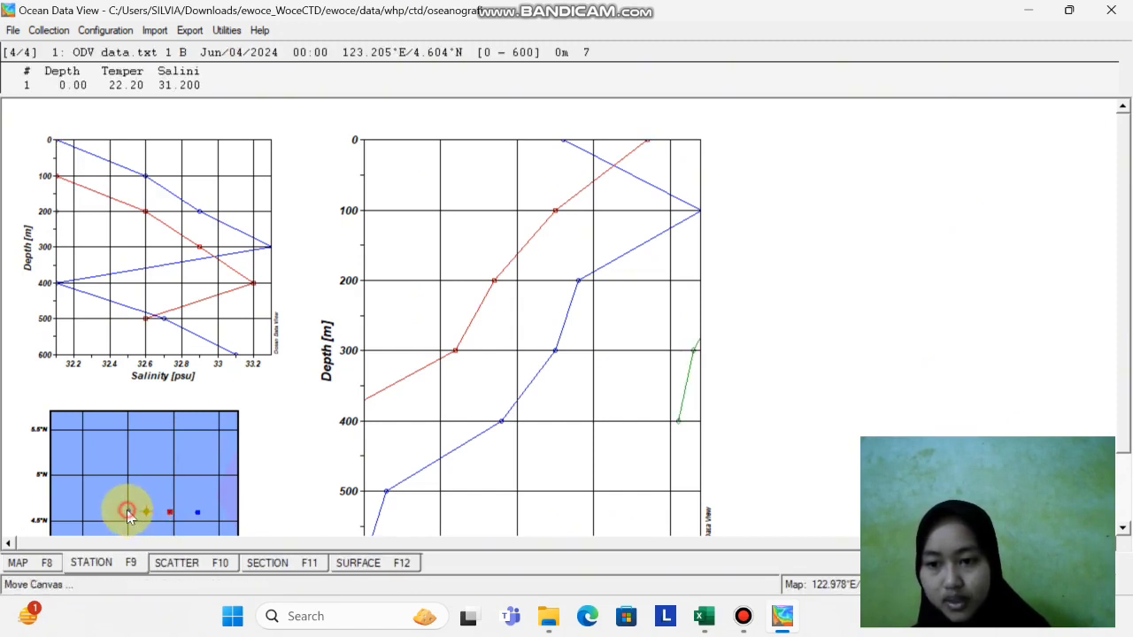
{"action": "left_click", "coordinate": [128, 514]}
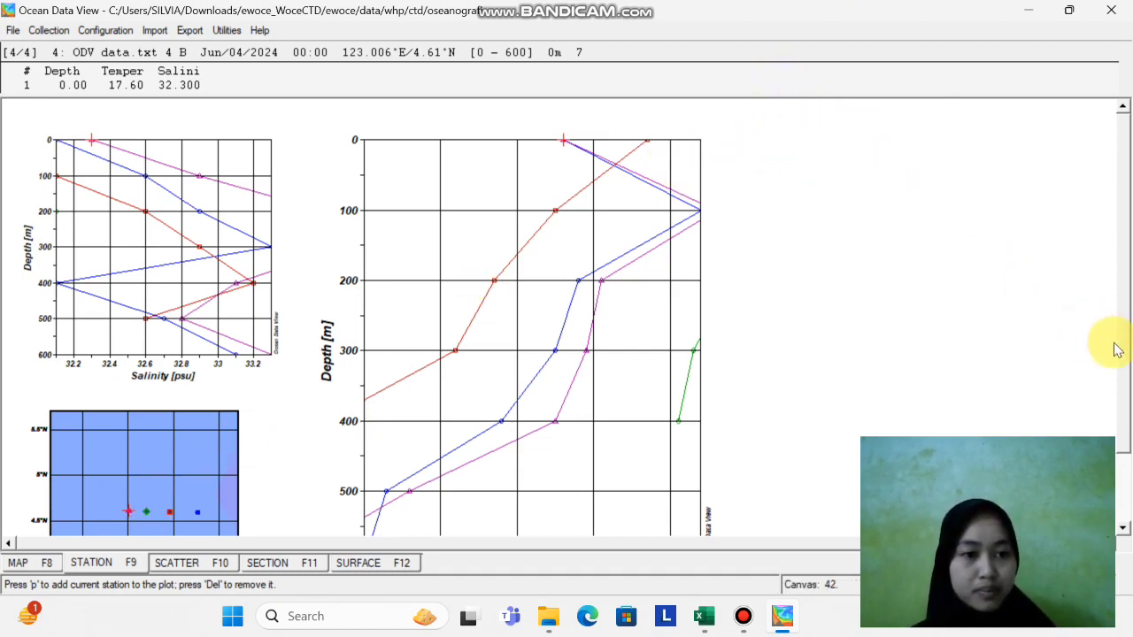
Apply the full range to the large depth profile plot beside the map
{"action": "scroll", "coordinate": [1126, 359], "scroll_direction": "down", "scroll_amount": 1}
{"action": "scroll", "coordinate": [1126, 359], "scroll_direction": "down", "scroll_amount": 4}
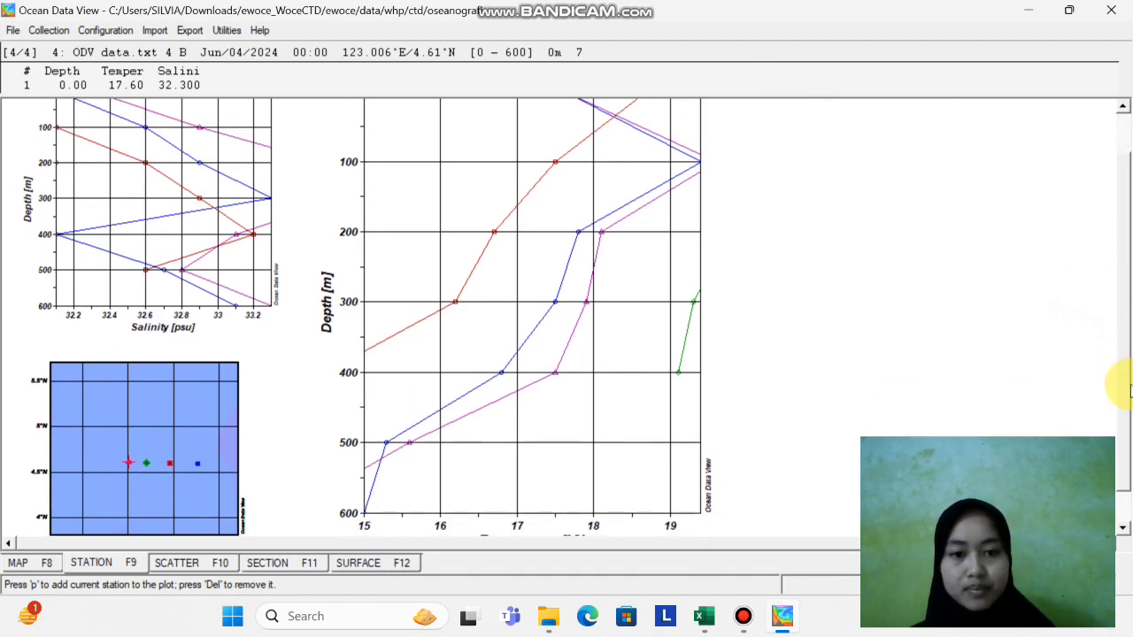
{"action": "right_click", "coordinate": [608, 363]}
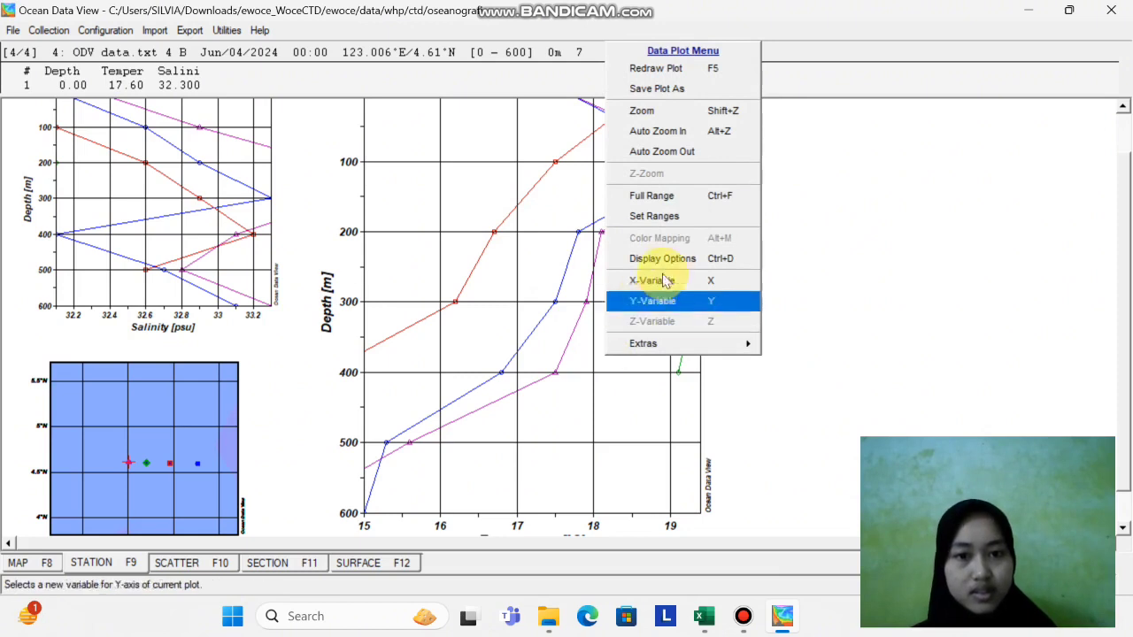
{"action": "left_click", "coordinate": [688, 197]}
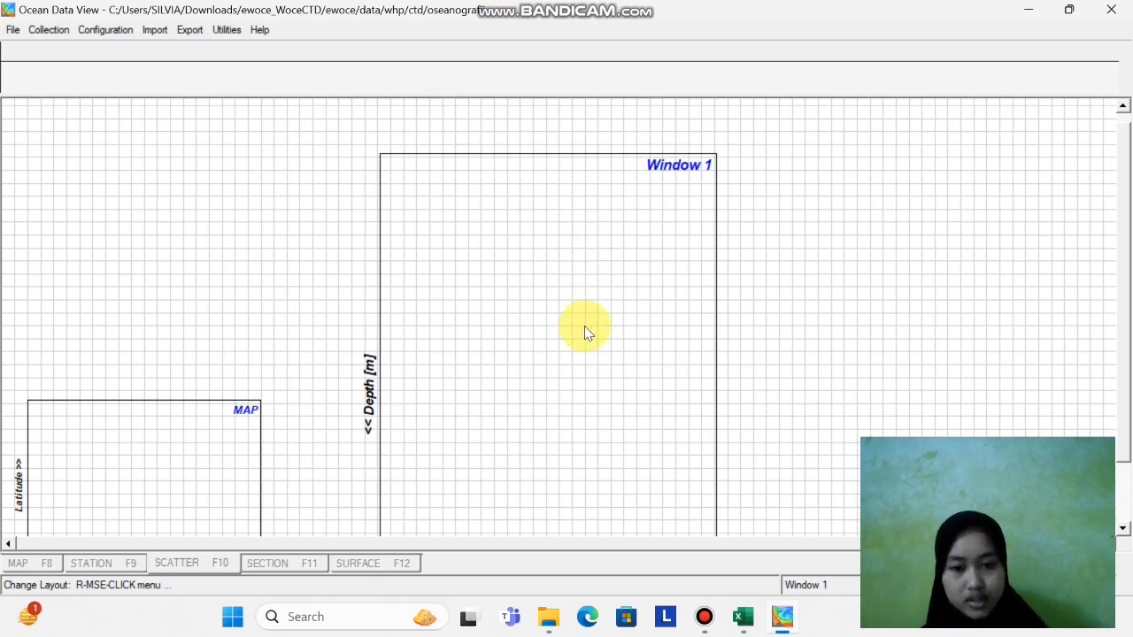
Create a second plot window in the scatter layout, then shrink it and place it directly above the map
{"action": "right_click", "coordinate": [671, 374]}
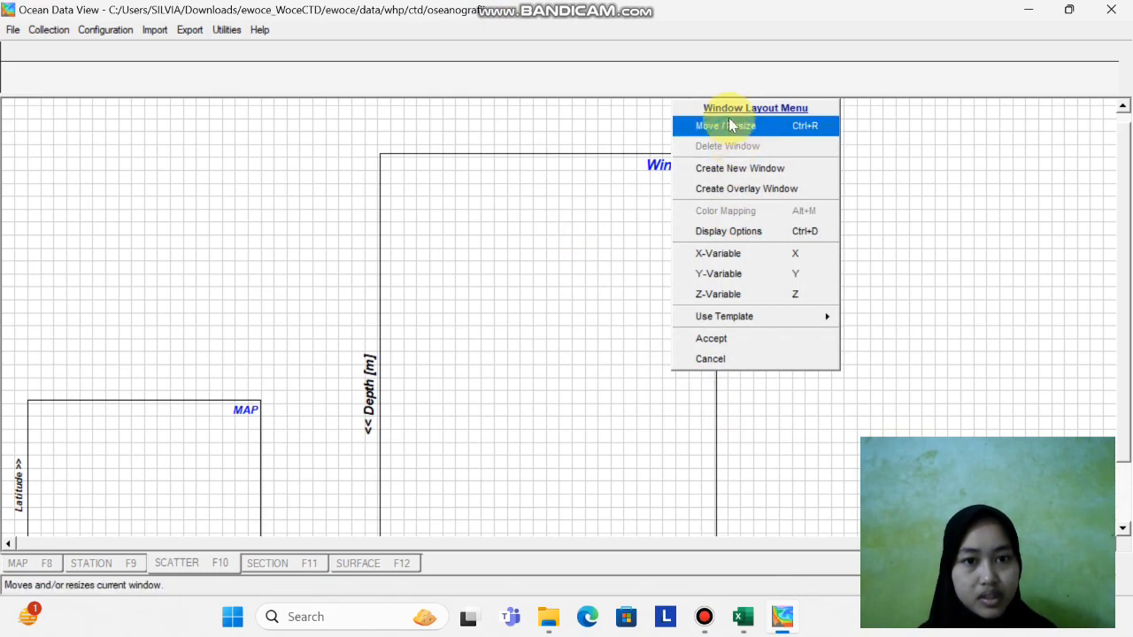
{"action": "left_click", "coordinate": [749, 171]}
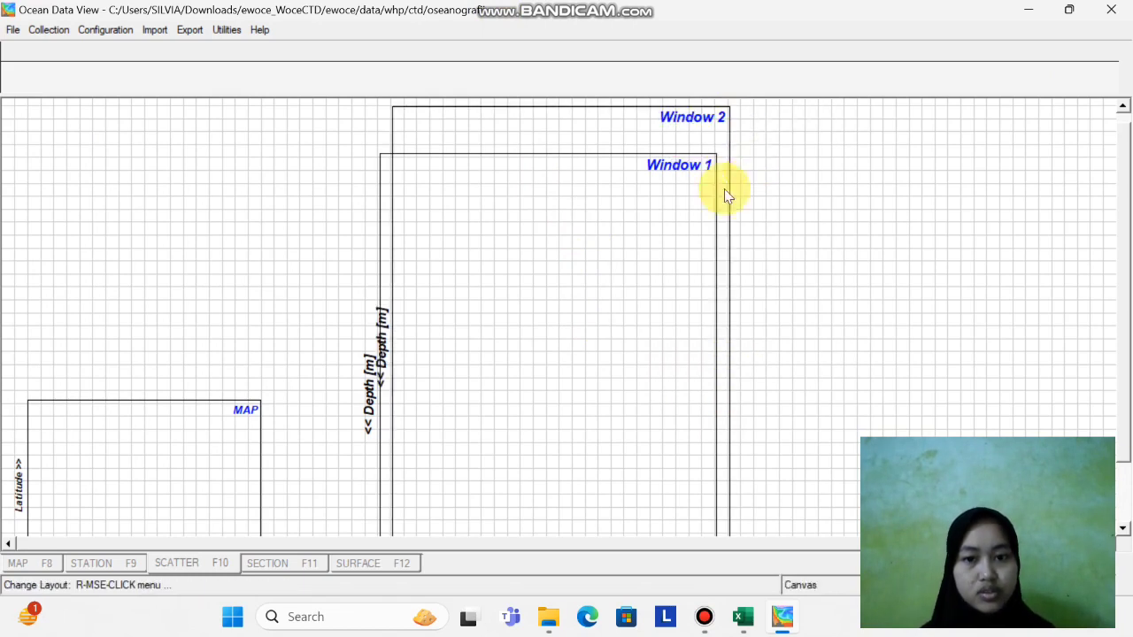
{"action": "right_click", "coordinate": [646, 290]}
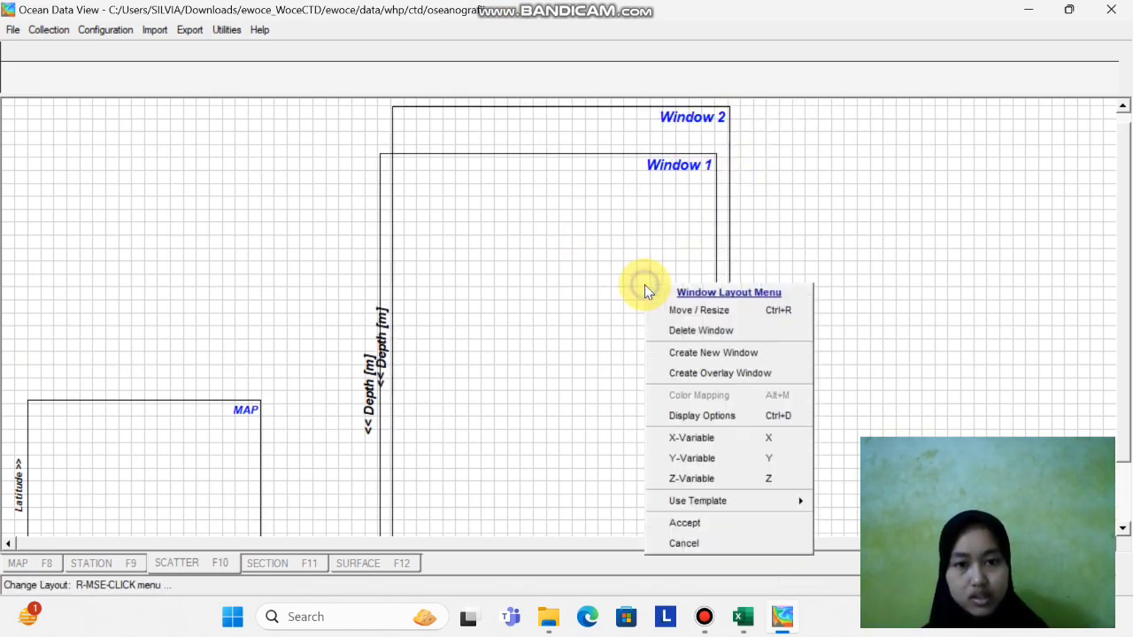
{"action": "left_click", "coordinate": [687, 311]}
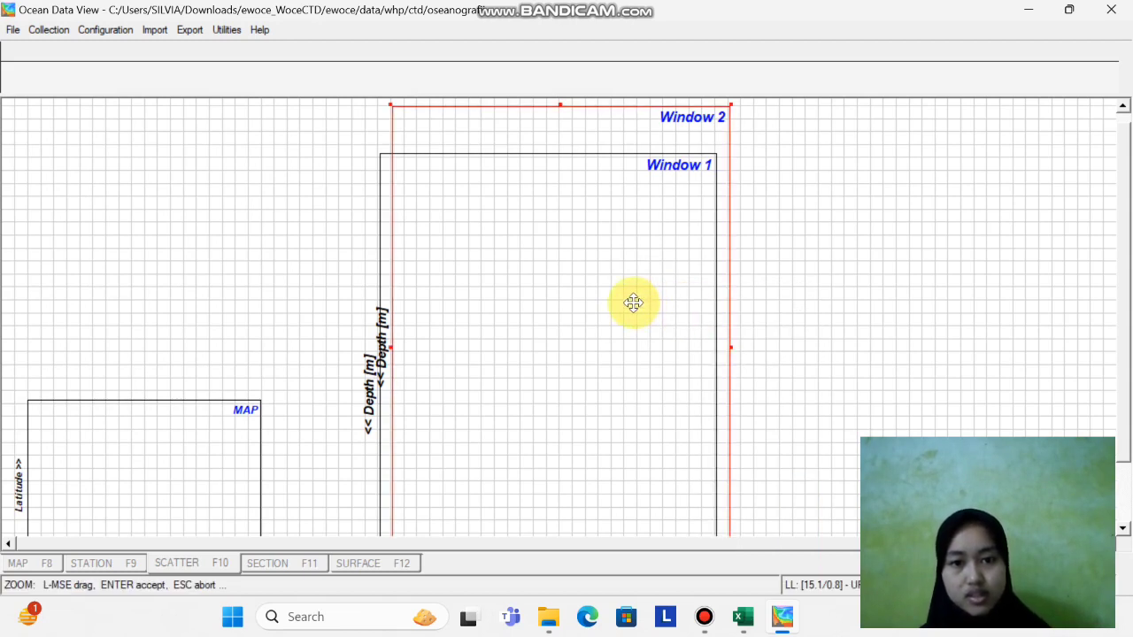
{"action": "left_click_drag", "start_coordinate": [634, 303], "coordinate": [274, 266]}
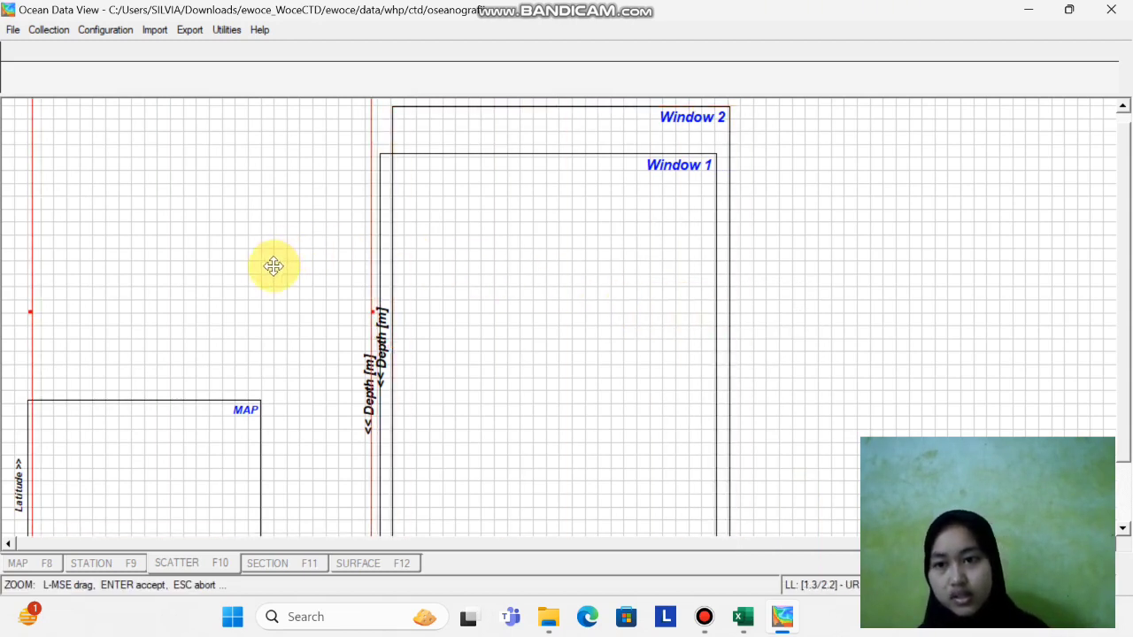
{"action": "left_click_drag", "start_coordinate": [369, 310], "coordinate": [301, 281]}
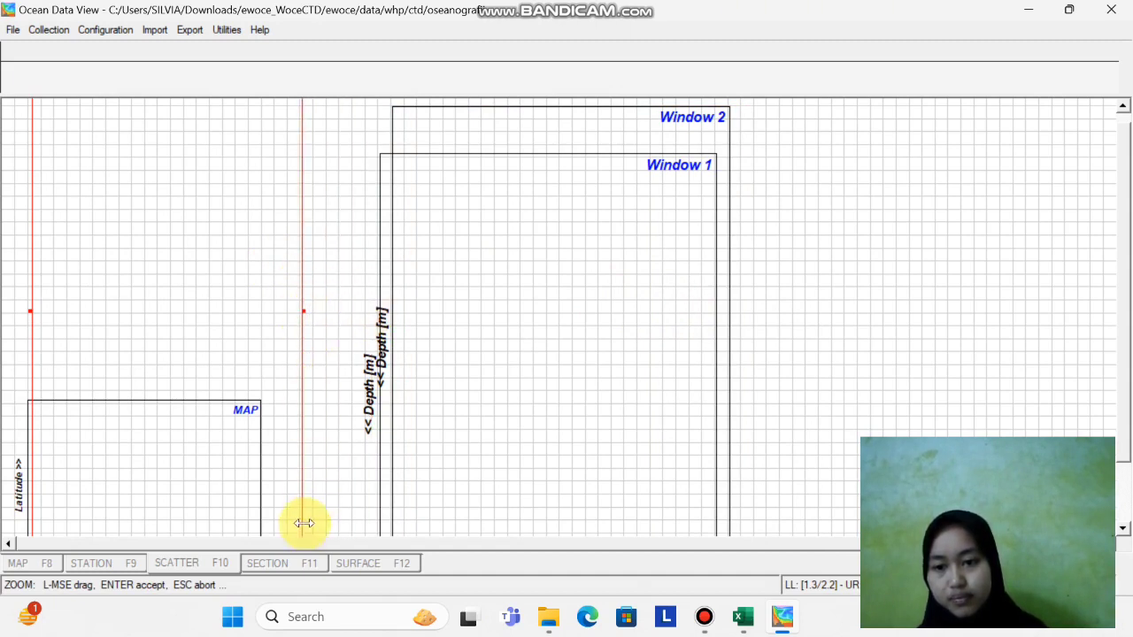
{"action": "left_click_drag", "start_coordinate": [278, 399], "coordinate": [546, 523]}
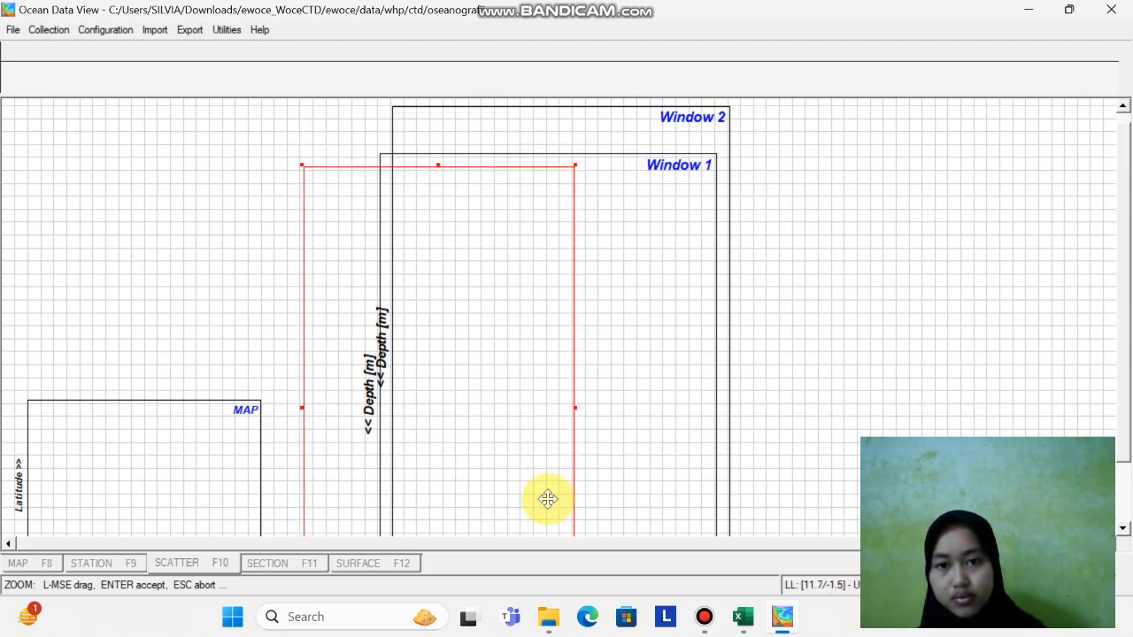
{"action": "left_click_drag", "start_coordinate": [573, 167], "coordinate": [518, 387]}
{"action": "left_click_drag", "start_coordinate": [453, 461], "coordinate": [205, 205]}
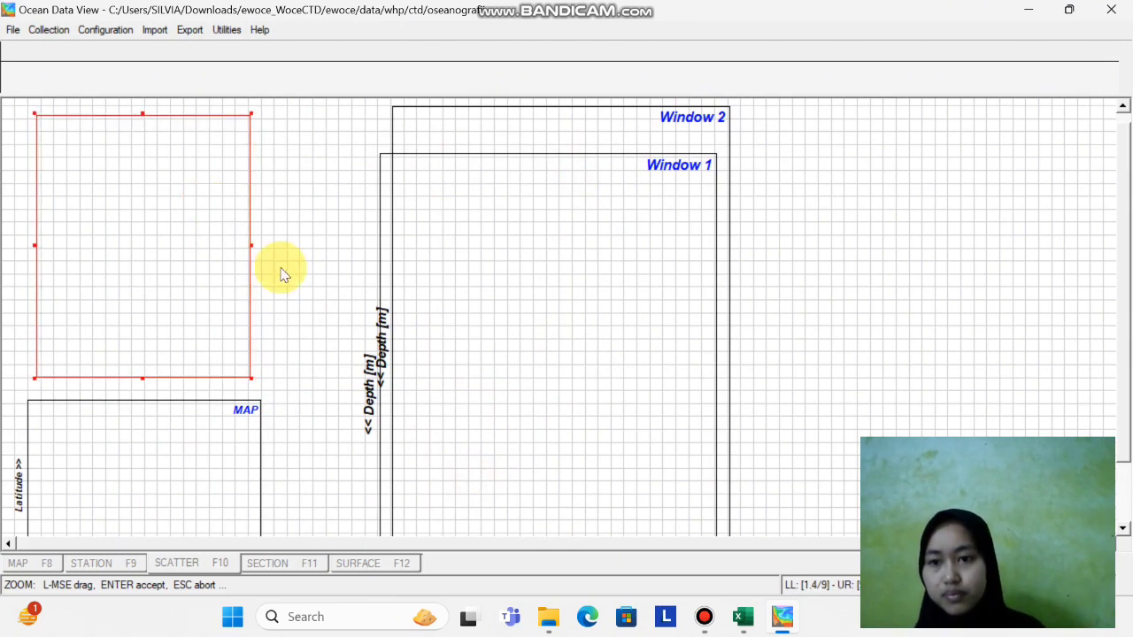
{"action": "left_click_drag", "start_coordinate": [248, 245], "coordinate": [291, 242]}
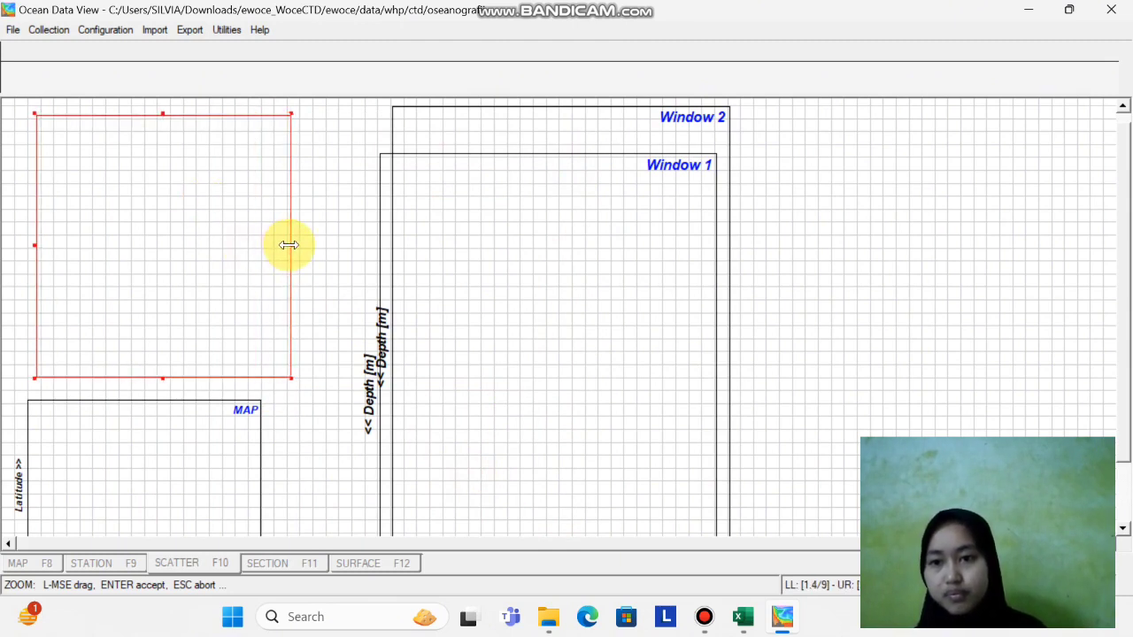
{"action": "left_click_drag", "start_coordinate": [285, 375], "coordinate": [254, 345]}
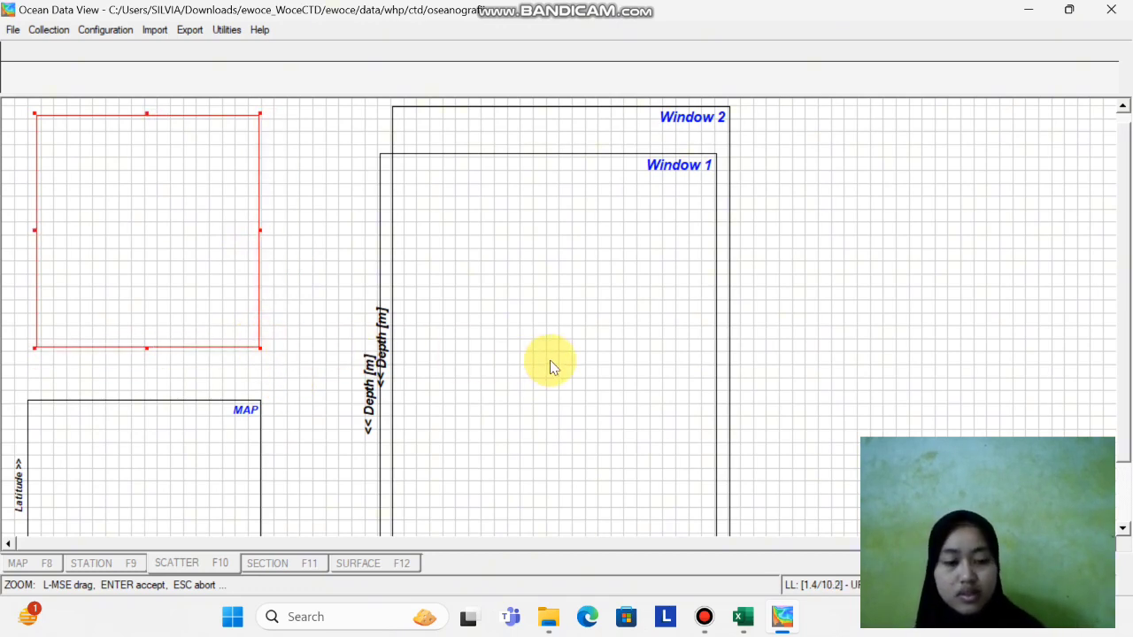
{"action": "key", "text": "Return"}
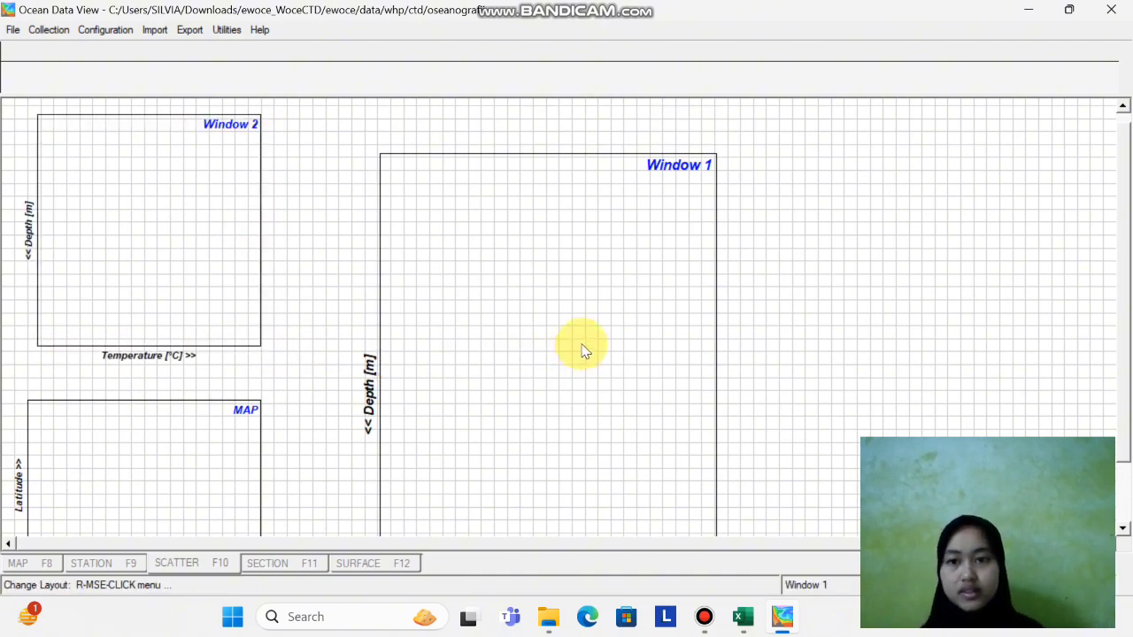
{"action": "left_click_drag", "start_coordinate": [575, 330], "coordinate": [620, 351]}
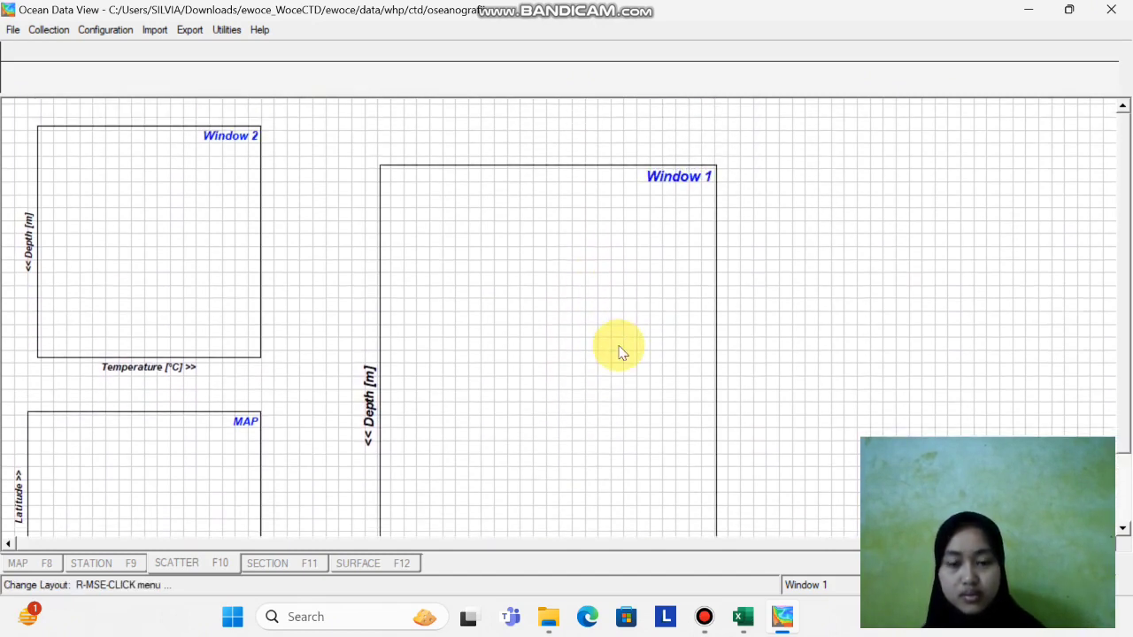
Move the large depth plot window slightly upward in the scatter layout and accept the layout
{"action": "right_click", "coordinate": [620, 352]}
{"action": "left_click", "coordinate": [670, 374]}
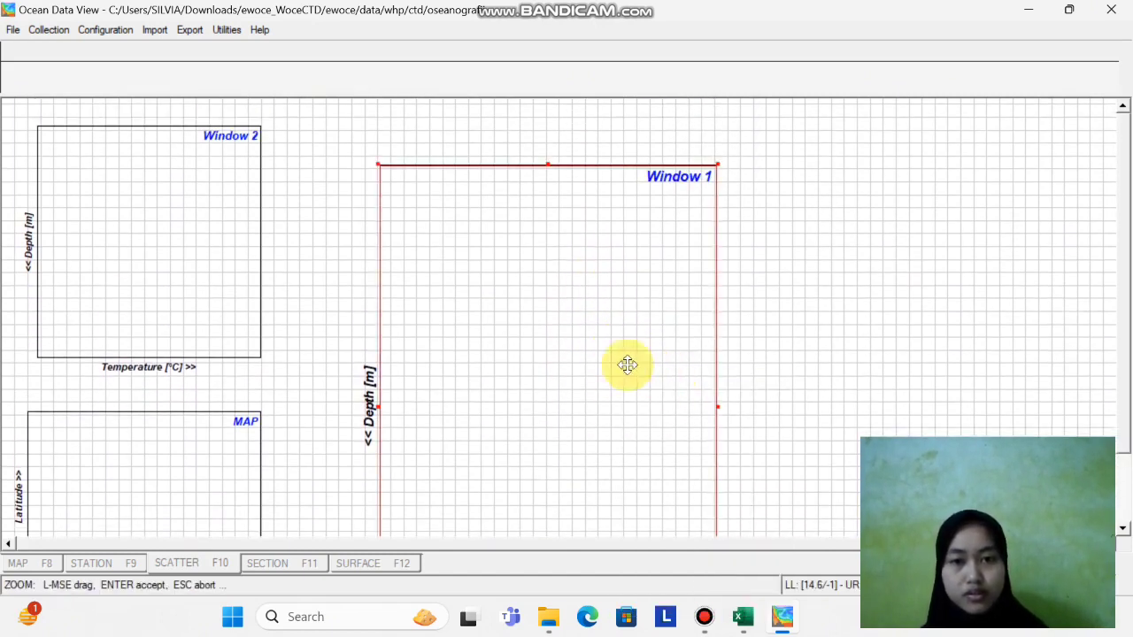
{"action": "left_click_drag", "start_coordinate": [594, 356], "coordinate": [599, 314]}
{"action": "key", "text": "Return"}
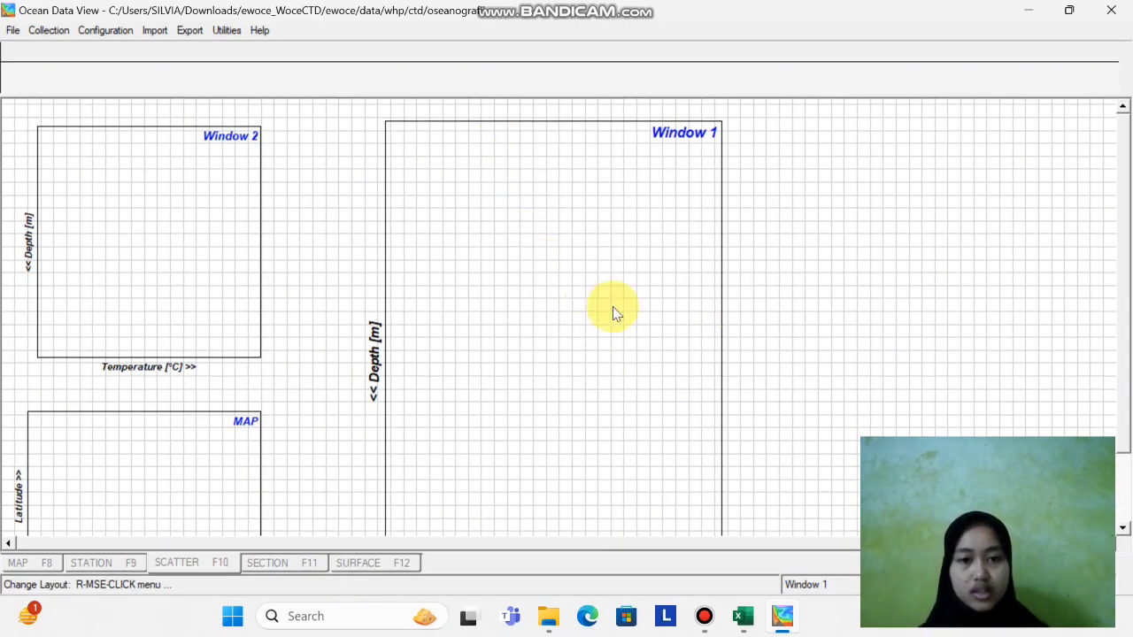
{"action": "right_click", "coordinate": [680, 344]}
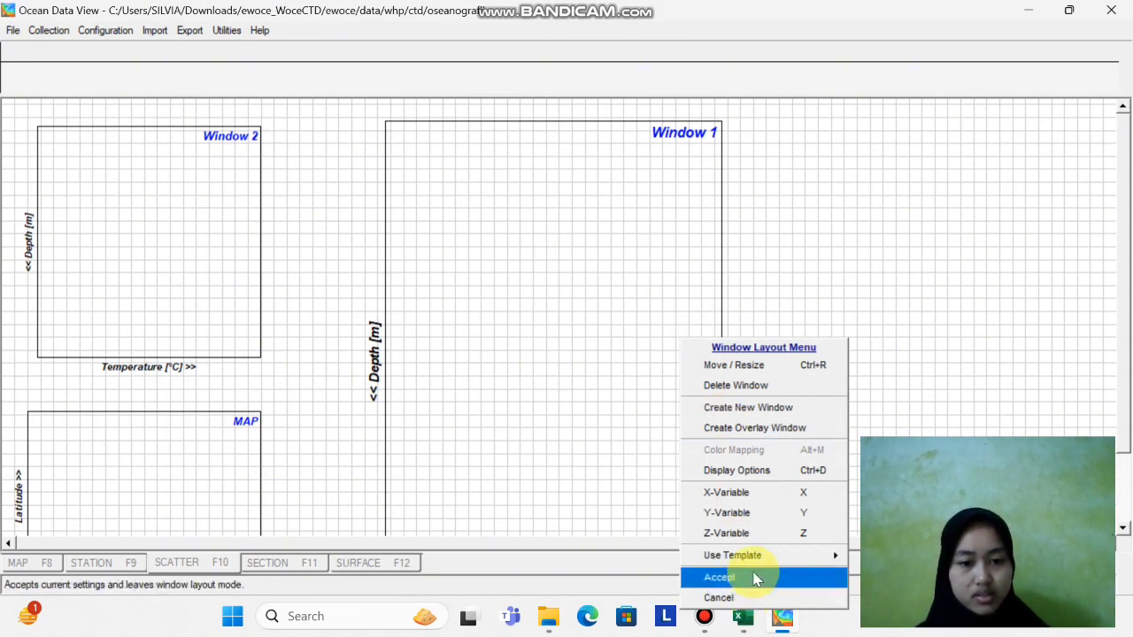
{"action": "left_click", "coordinate": [755, 579]}
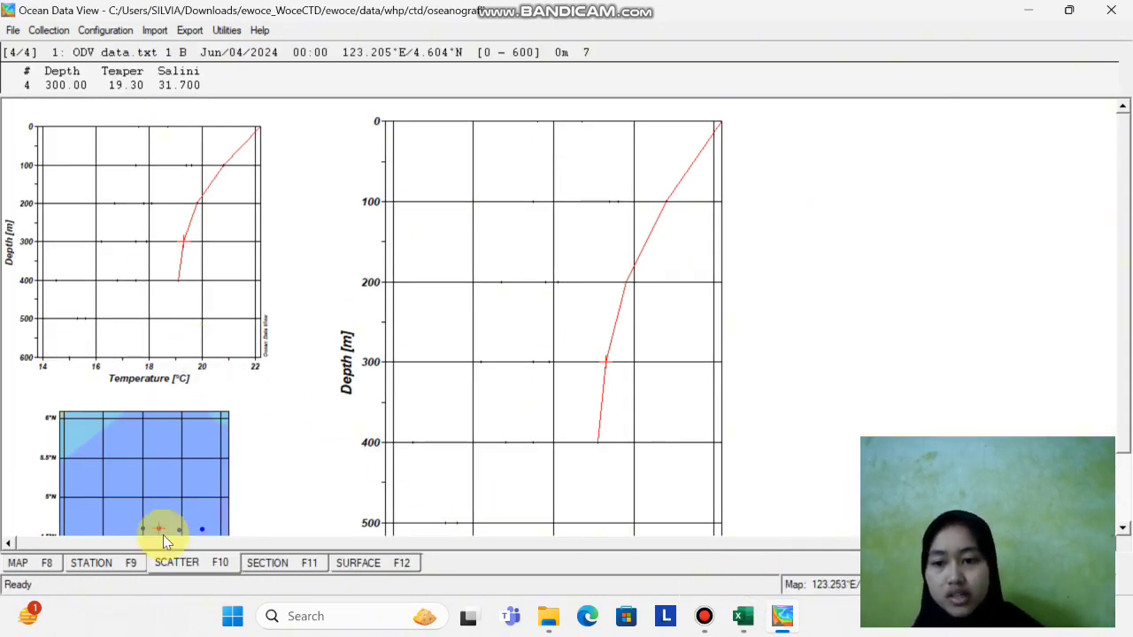
Show the four mapped stations' depth profiles in the station view from west to east, and apply the full range to the large temperature plot
{"action": "left_click", "coordinate": [124, 566]}
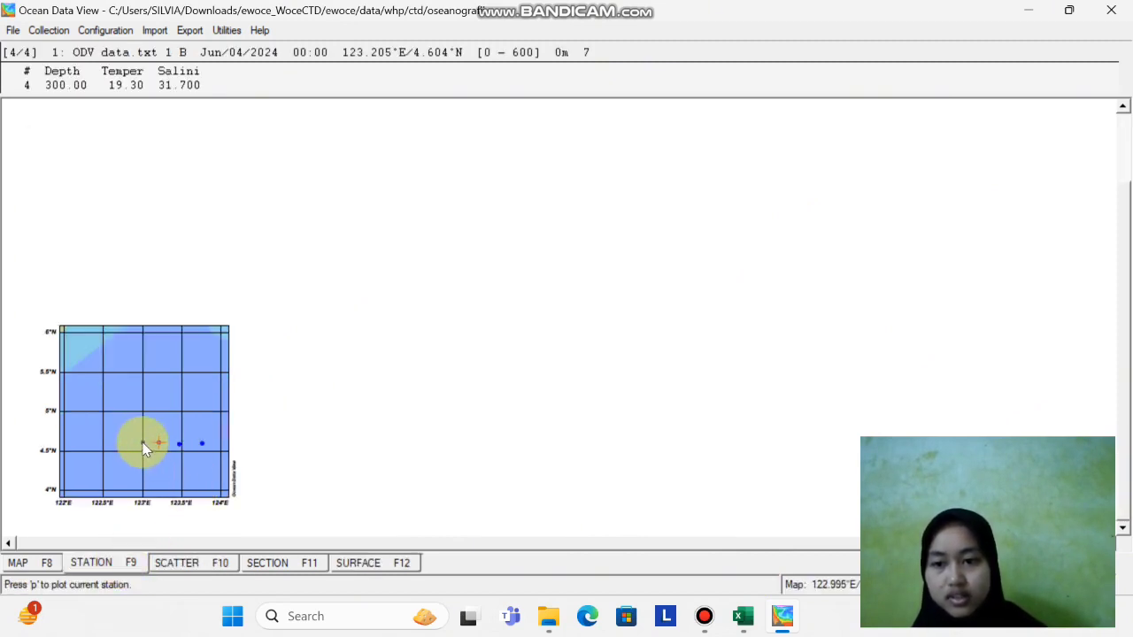
{"action": "left_click", "coordinate": [142, 443]}
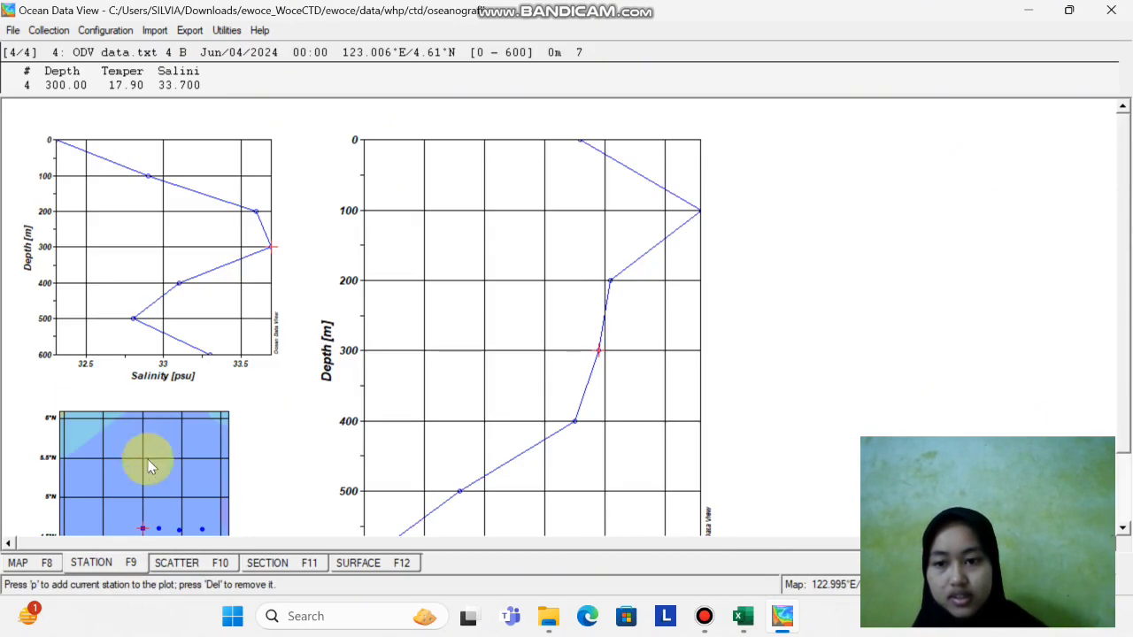
{"action": "left_click", "coordinate": [160, 529]}
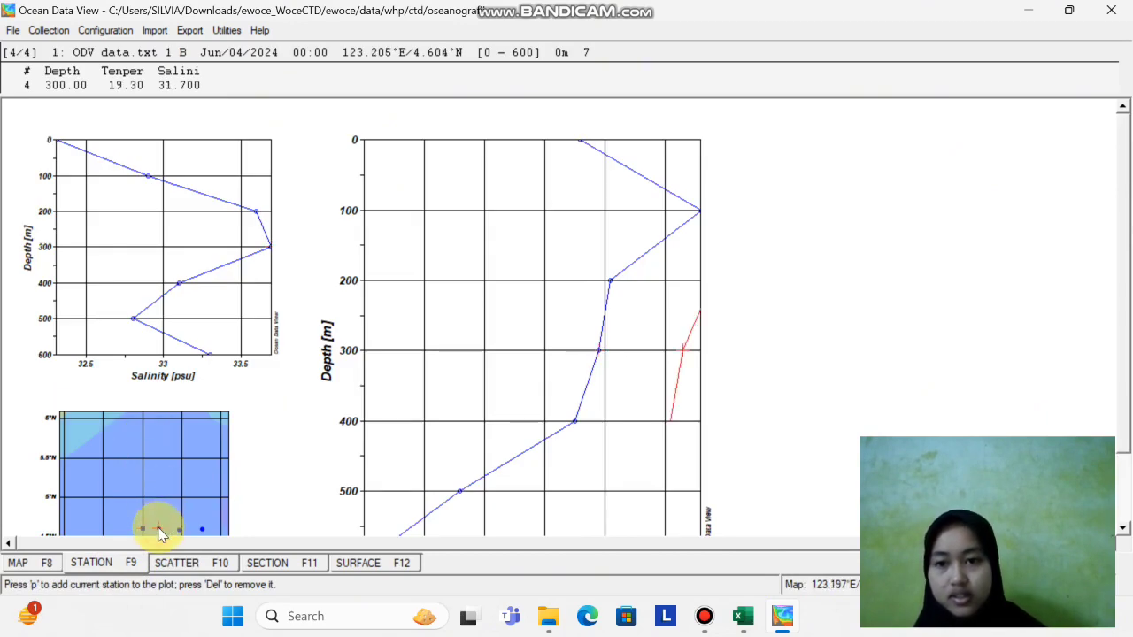
{"action": "left_click", "coordinate": [180, 528]}
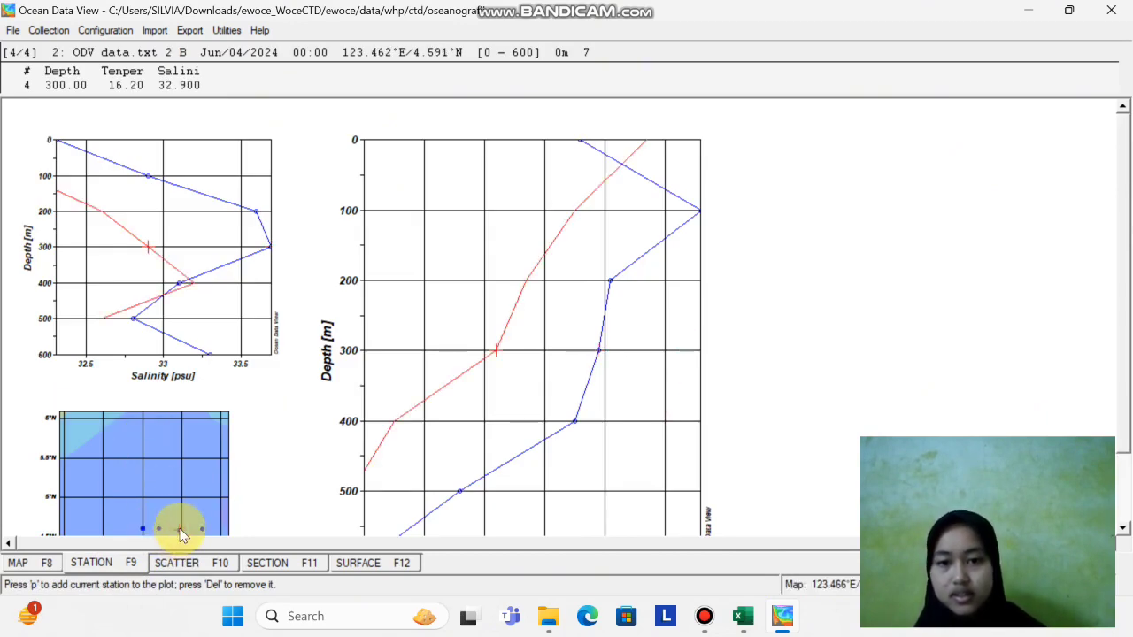
{"action": "left_click", "coordinate": [202, 530]}
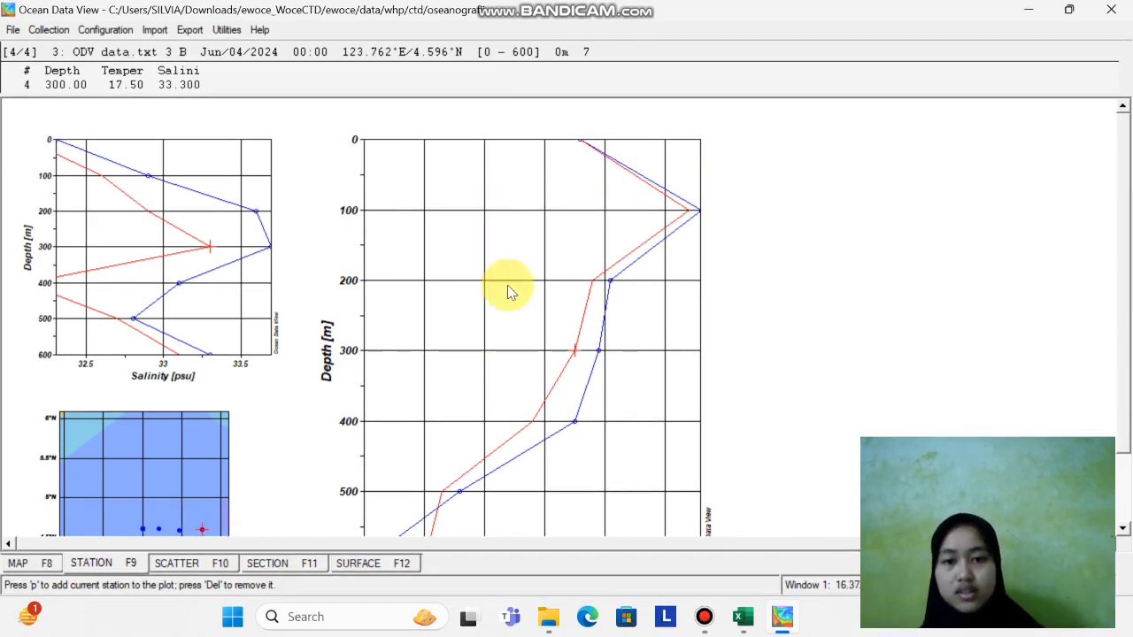
{"action": "left_click", "coordinate": [541, 335]}
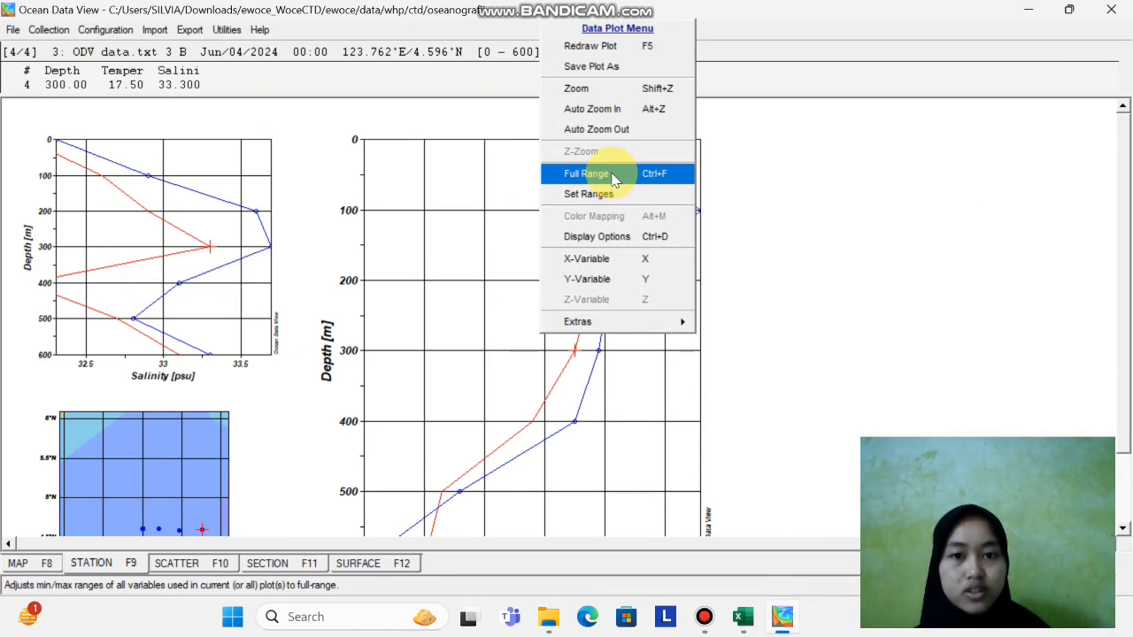
{"action": "left_click", "coordinate": [616, 179]}
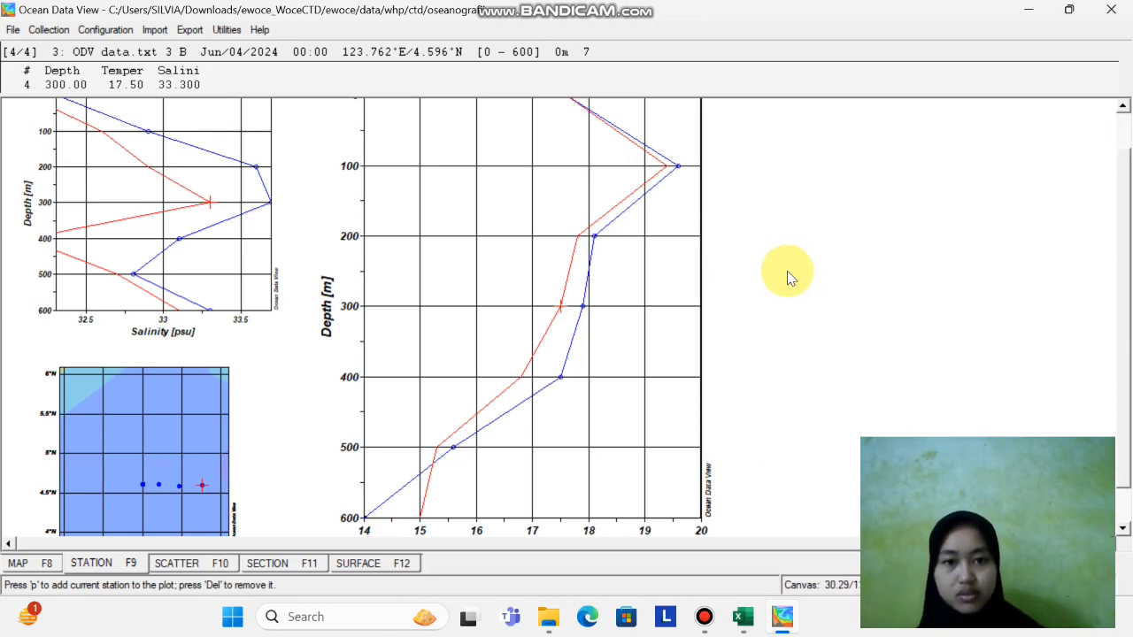
Delete the salinity profile window above the map from the station layout and accept the layout
{"action": "right_click", "coordinate": [812, 275]}
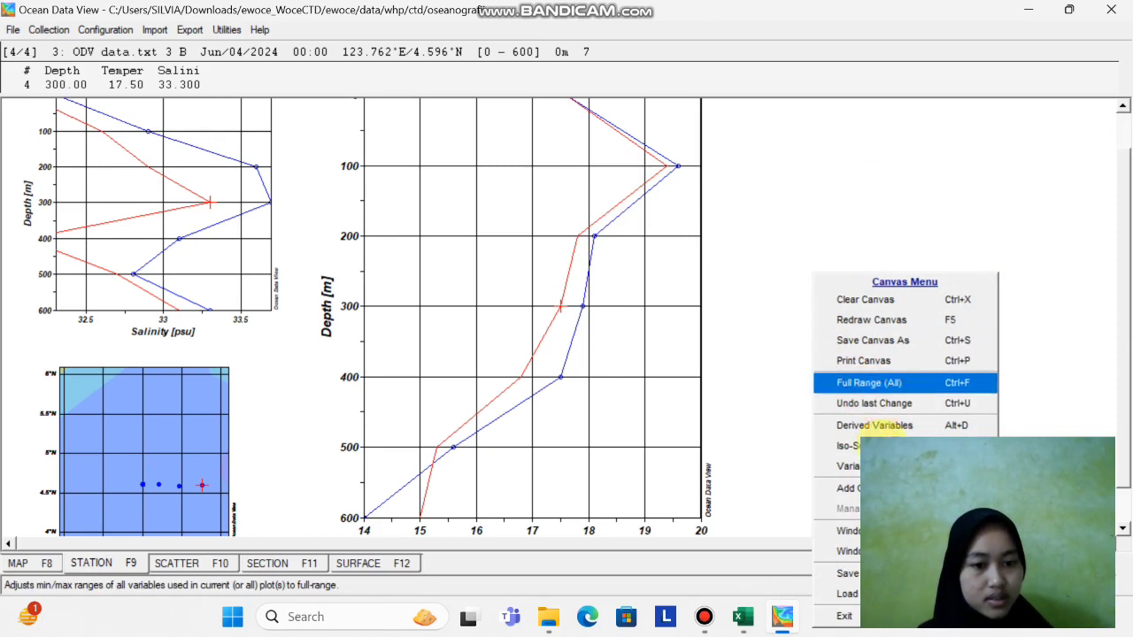
{"action": "left_click", "coordinate": [872, 531]}
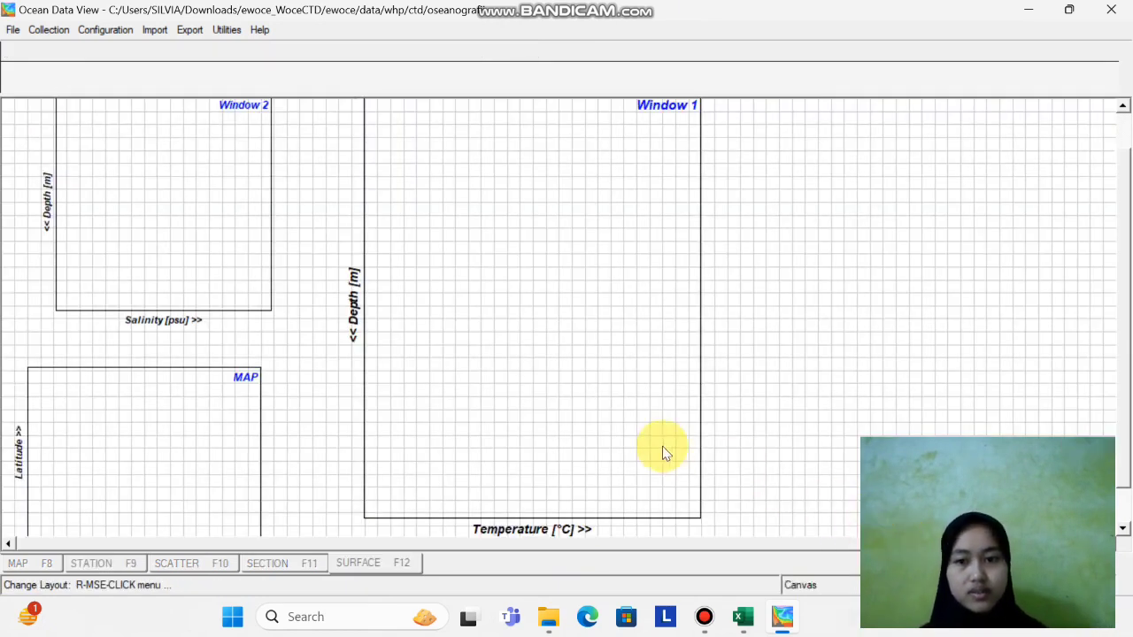
{"action": "right_click", "coordinate": [136, 207]}
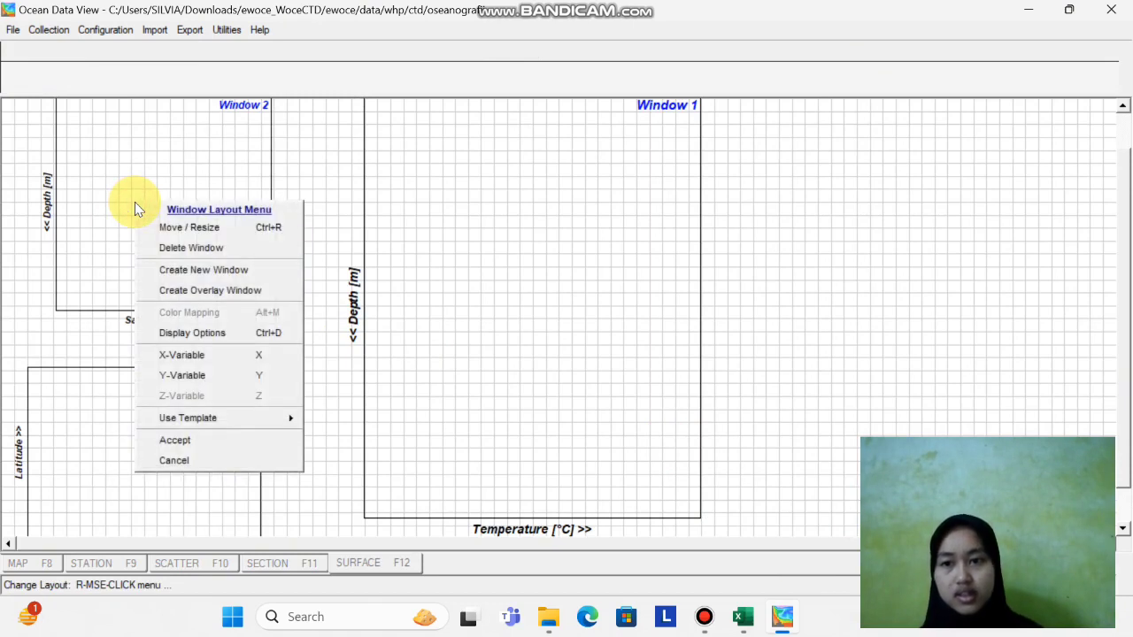
{"action": "left_click", "coordinate": [183, 242]}
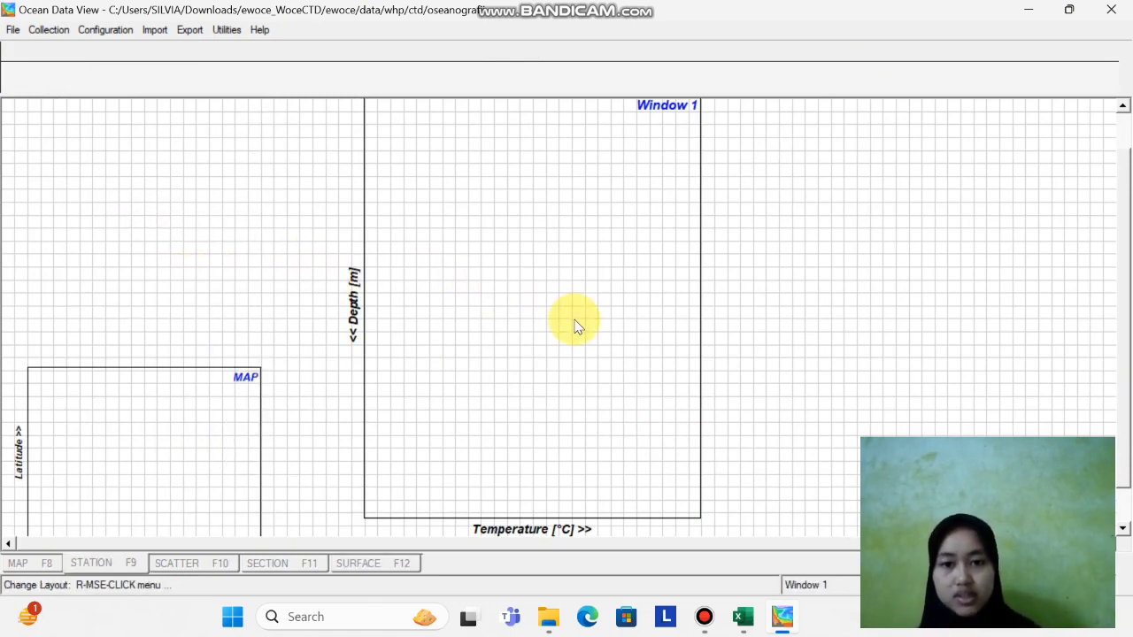
{"action": "right_click", "coordinate": [745, 352]}
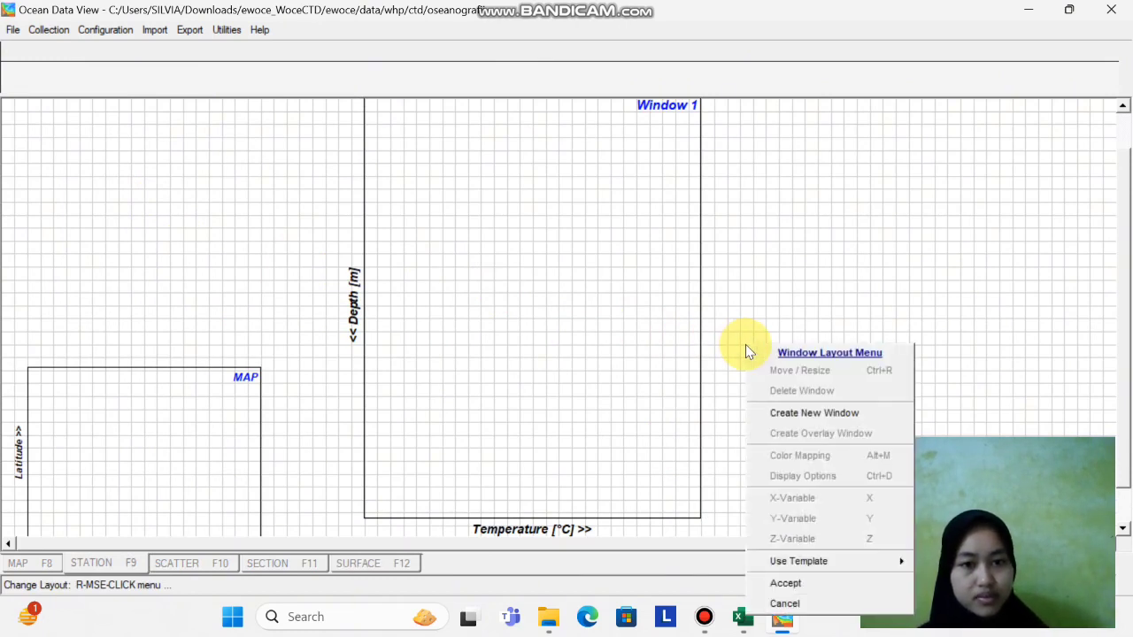
{"action": "left_click", "coordinate": [802, 588]}
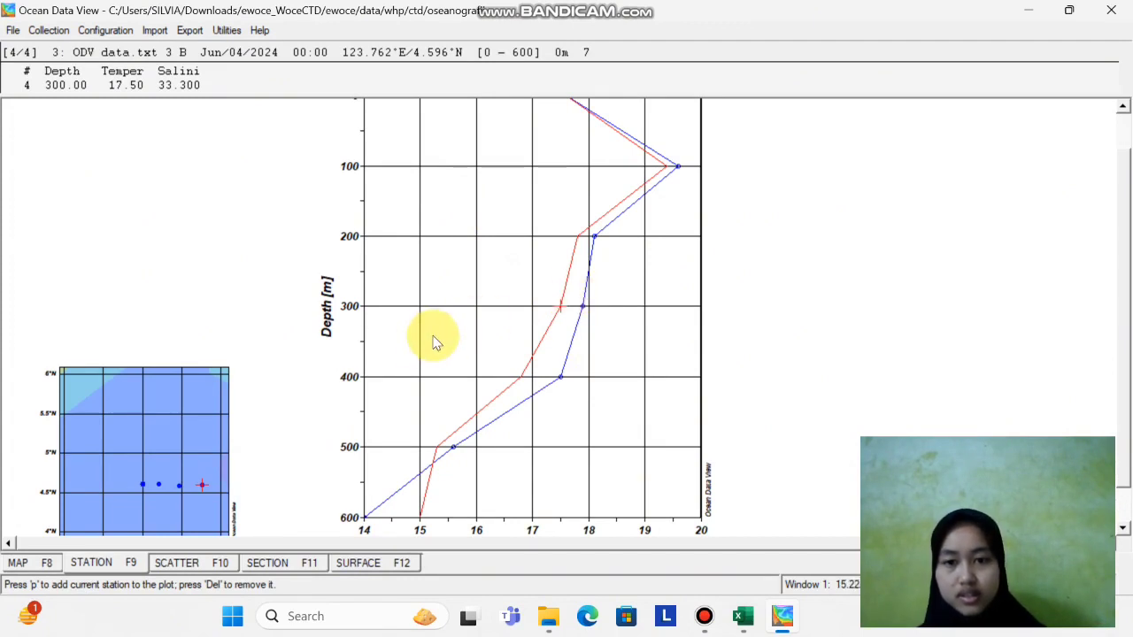
View the temperature profiles of the other three stations in turn, then reselect the easternmost station
{"action": "left_click", "coordinate": [180, 484]}
{"action": "left_click", "coordinate": [160, 486]}
{"action": "left_click", "coordinate": [142, 484]}
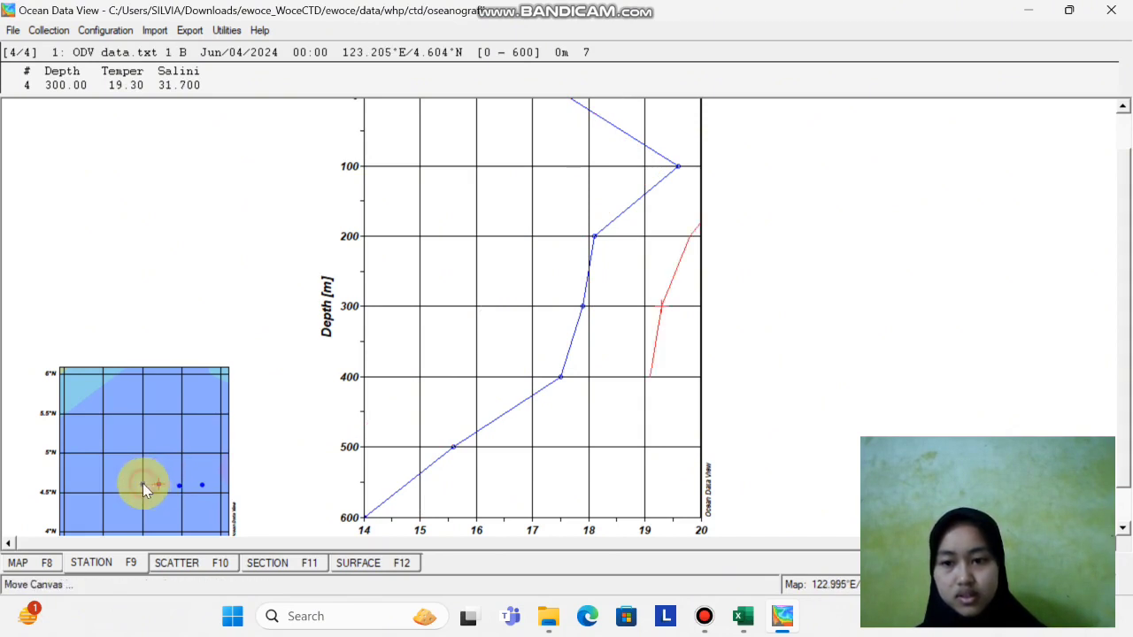
{"action": "left_click", "coordinate": [203, 483]}
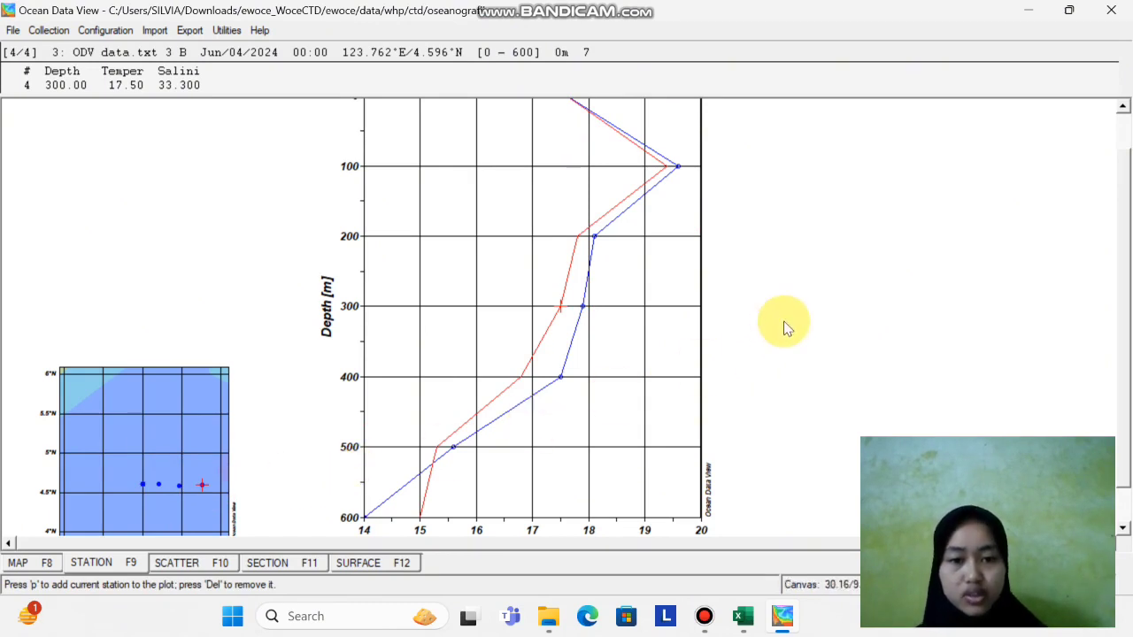
Set the line width of the large temperature profile plot to Medium in its display options
{"action": "right_click", "coordinate": [625, 307]}
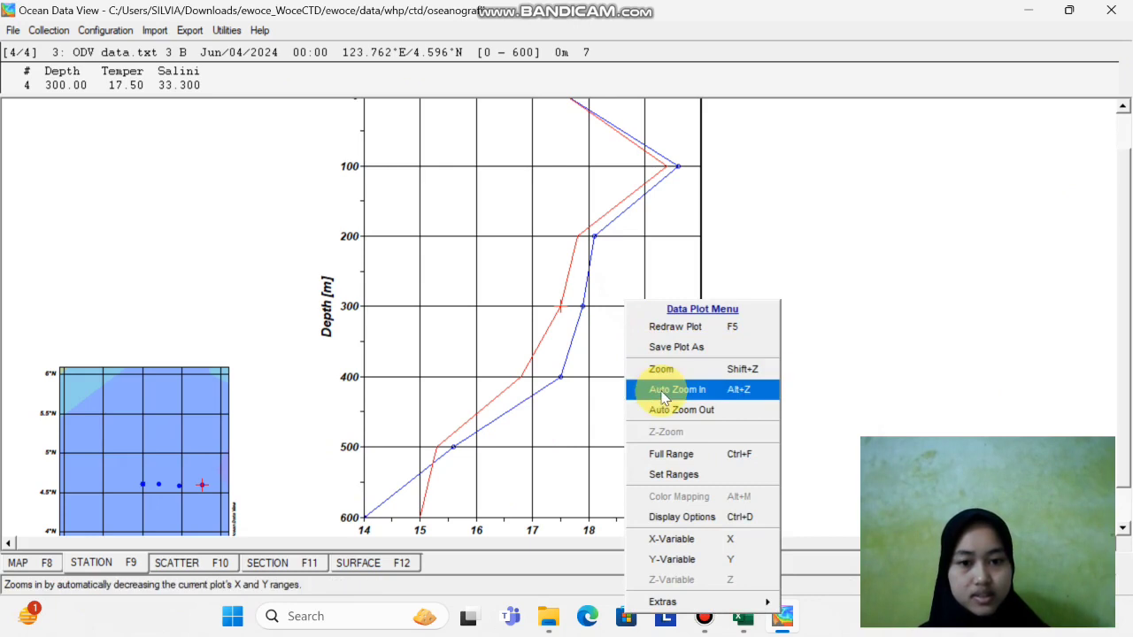
{"action": "left_click", "coordinate": [710, 526]}
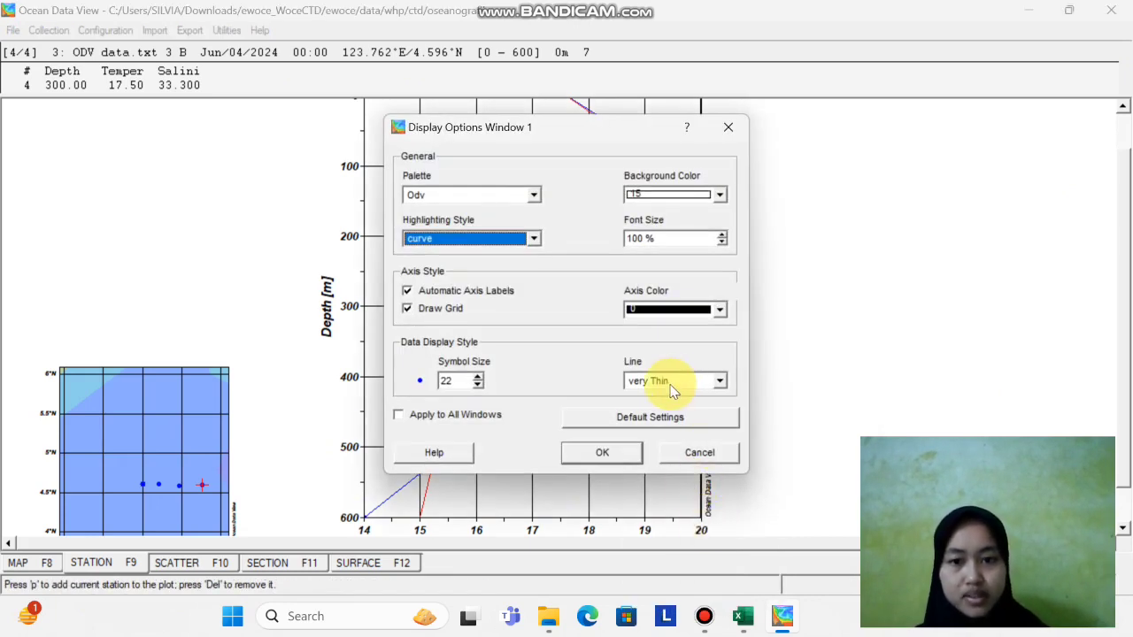
{"action": "left_click", "coordinate": [722, 381]}
{"action": "left_click", "coordinate": [687, 445]}
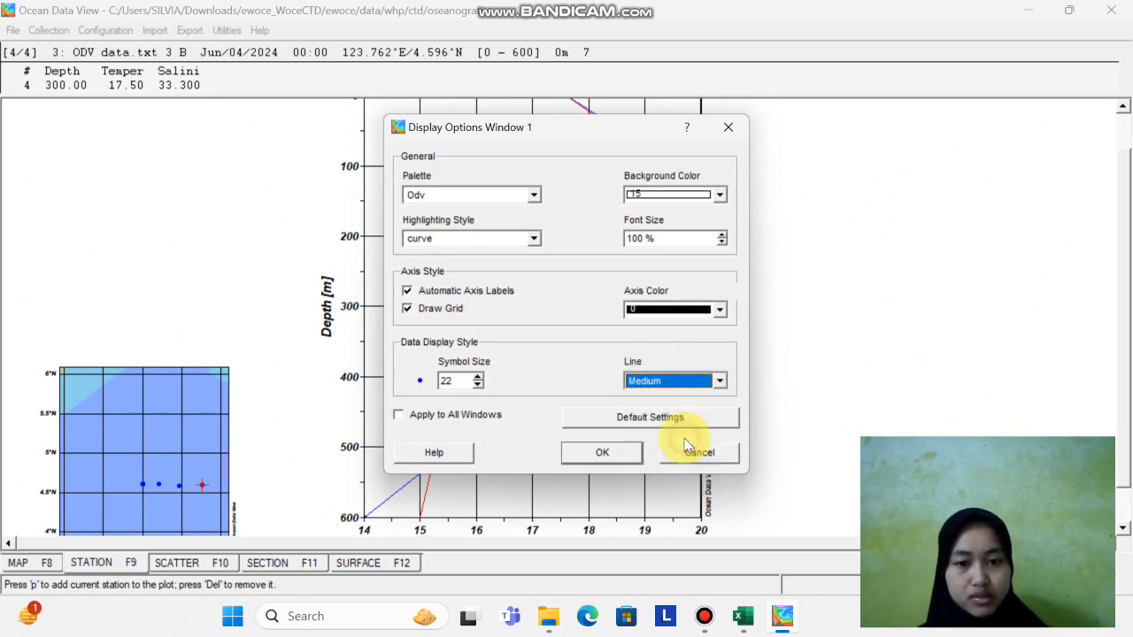
{"action": "left_click", "coordinate": [619, 454]}
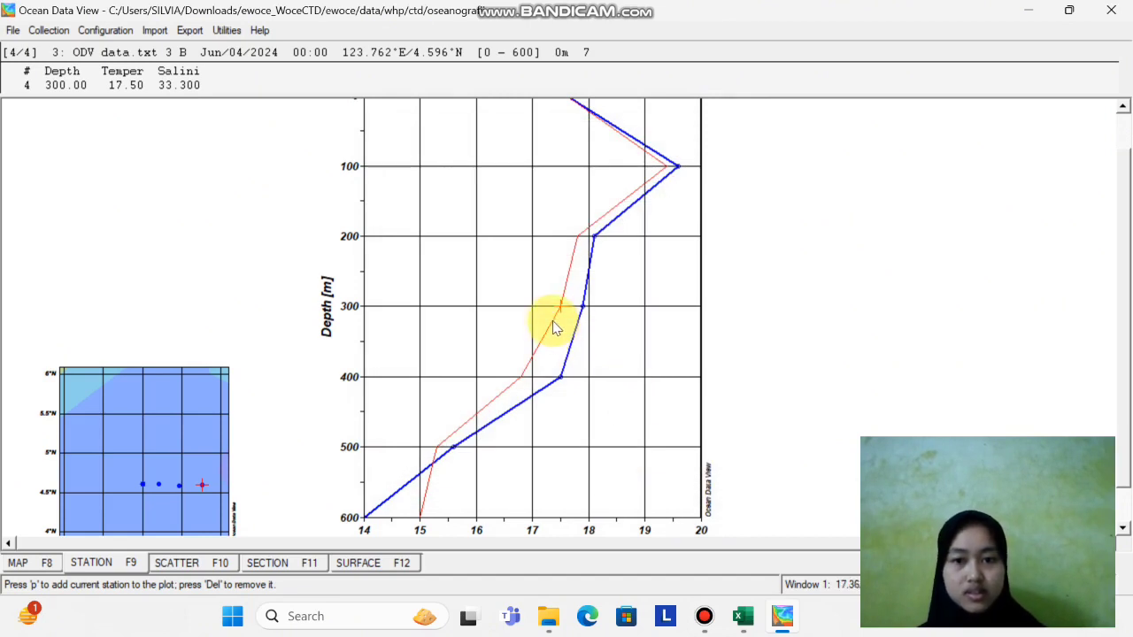
{"action": "right_click", "coordinate": [550, 320]}
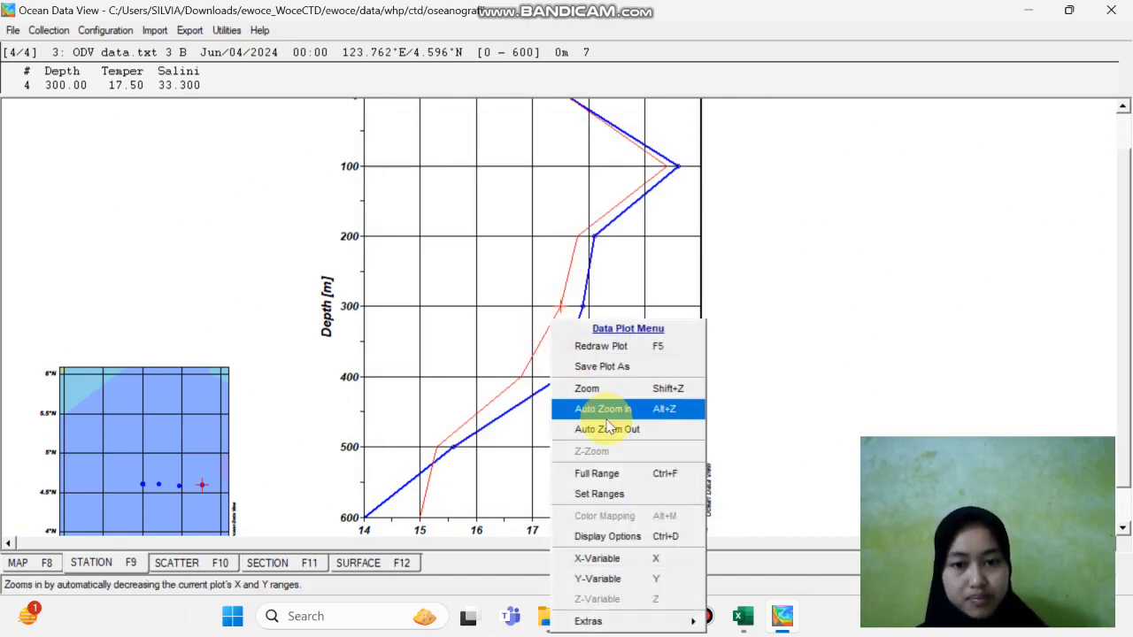
{"action": "left_click", "coordinate": [616, 537]}
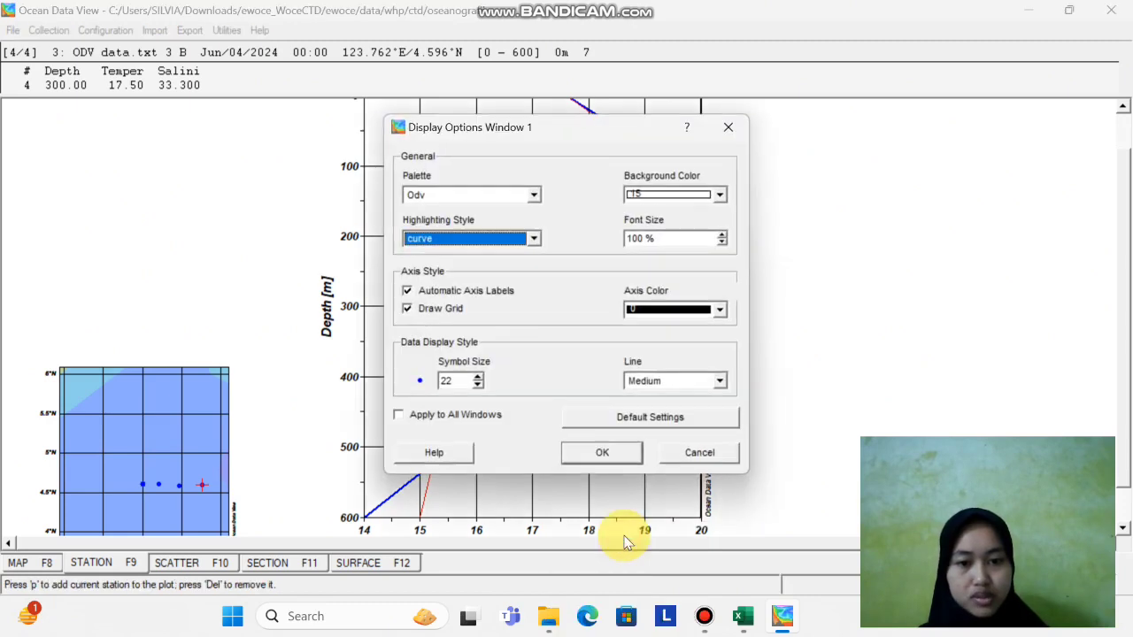
{"action": "left_click", "coordinate": [622, 457]}
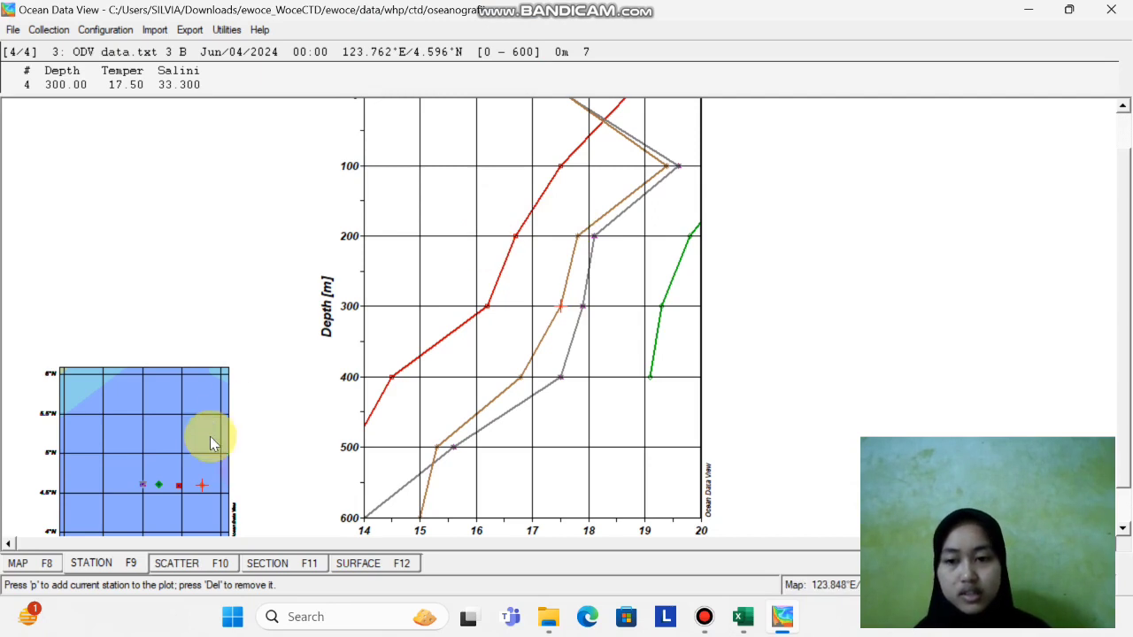
Add the four stations to the temperature plot again from east to west in new colours, finishing with the easternmost station once more
{"action": "key", "text": "p"}
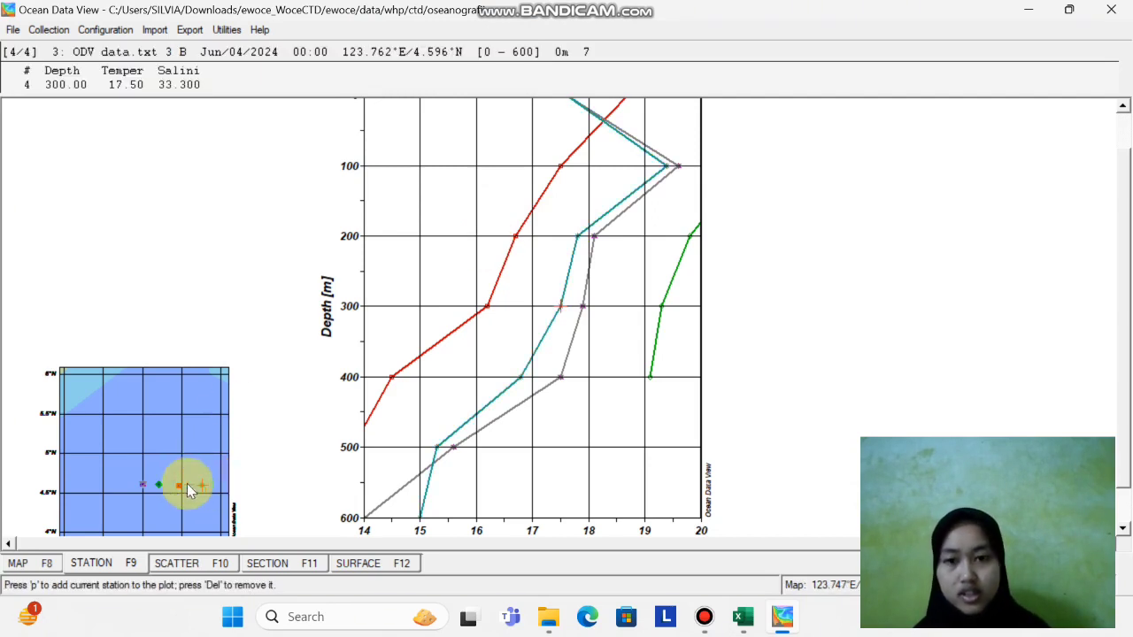
{"action": "left_click", "coordinate": [180, 491]}
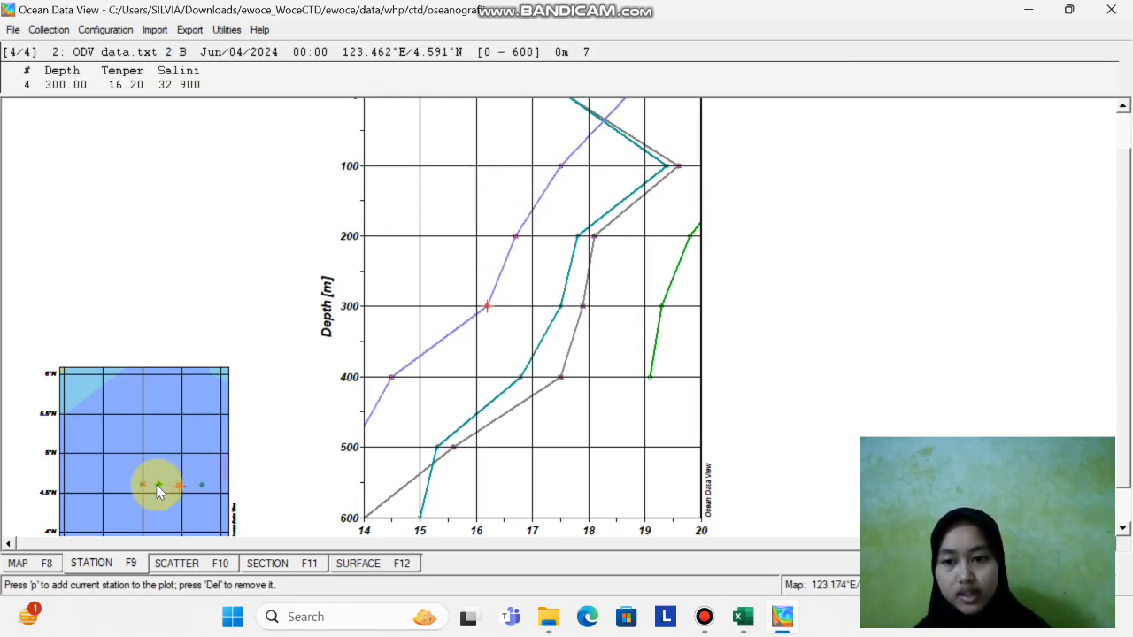
{"action": "left_click", "coordinate": [157, 486]}
{"action": "left_click", "coordinate": [140, 485]}
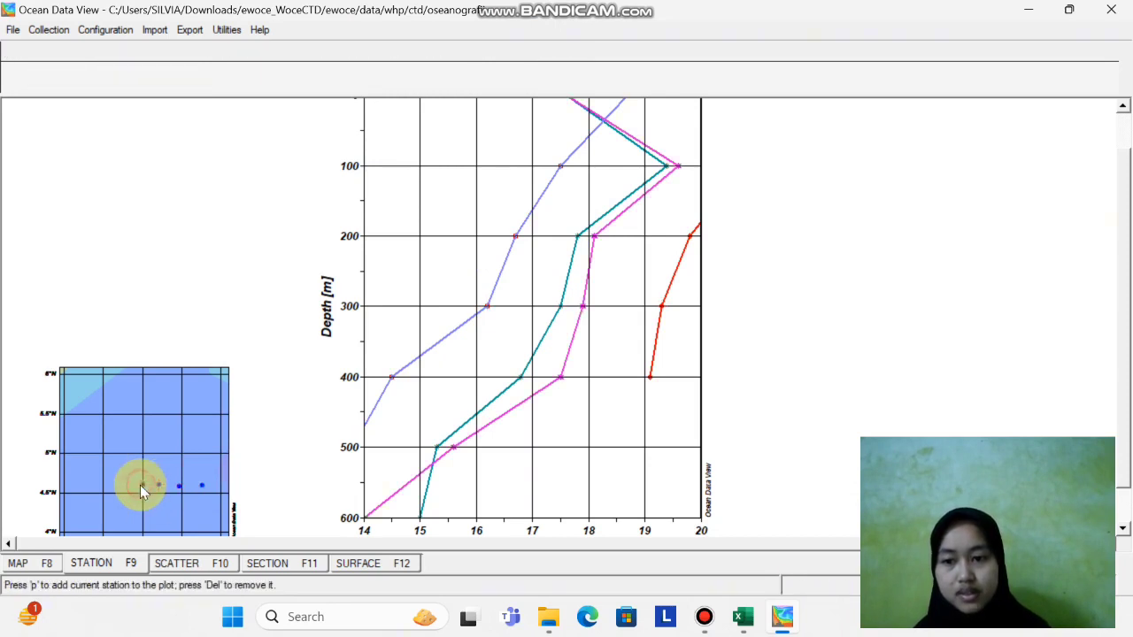
{"action": "left_click", "coordinate": [195, 483]}
{"action": "left_click", "coordinate": [201, 485]}
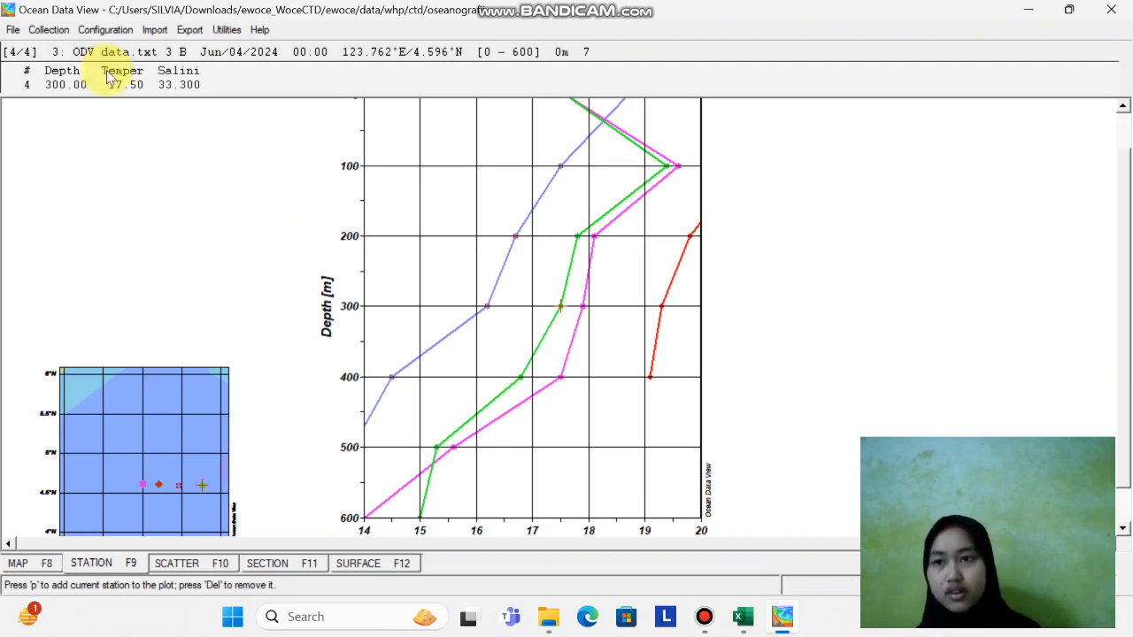
Start saving the station canvas as a graphics file and replace the suggested file name with the author's short name followed by _odv
{"action": "left_click", "coordinate": [14, 31]}
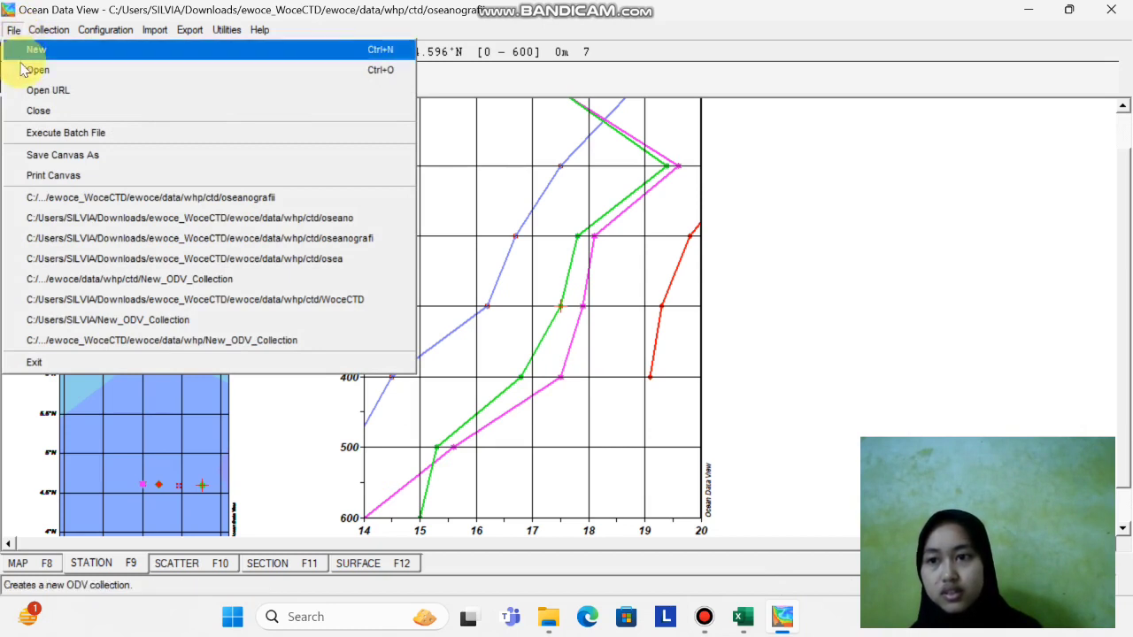
{"action": "left_click", "coordinate": [46, 156]}
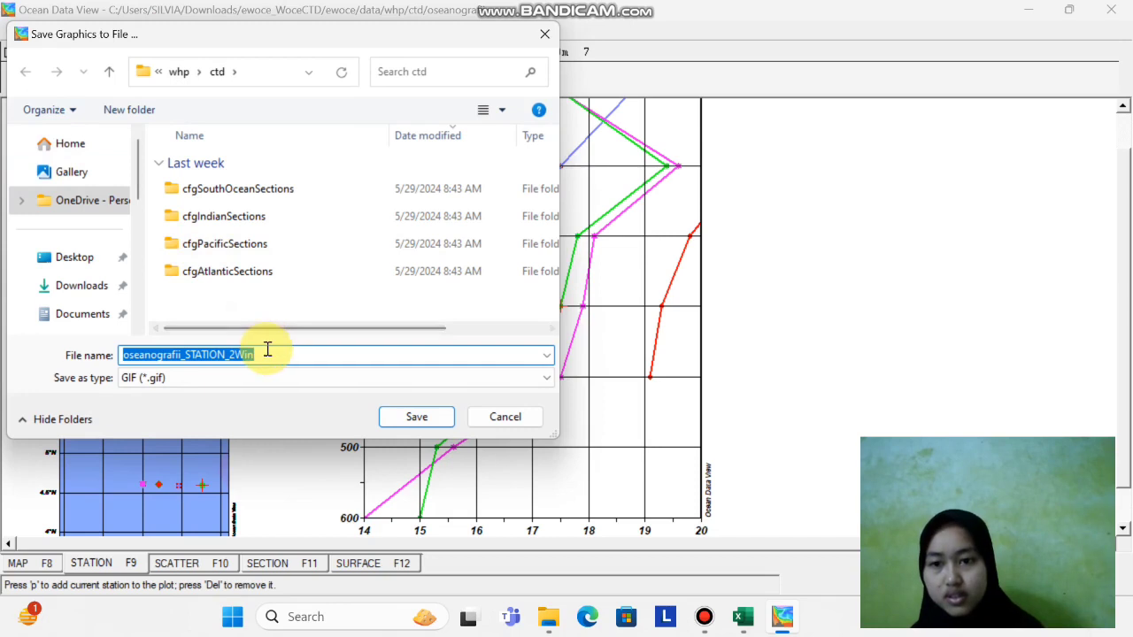
{"action": "left_click", "coordinate": [266, 352]}
{"action": "key", "text": "BackSpace"}
{"action": "key", "text": "BackSpace"}
{"action": "key", "text": "BackSpace"}
{"action": "key", "text": "BackSpace"}
{"action": "key", "text": "BackSpace"}
{"action": "key", "text": "BackSpace"}
{"action": "key", "text": "BackSpace"}
{"action": "key", "text": "BackSpace"}
{"action": "key", "text": "BackSpace"}
{"action": "key", "text": "BackSpace"}
{"action": "key", "text": "BackSpace"}
{"action": "key", "text": "BackSpace"}
{"action": "key", "text": "BackSpace"}
{"action": "key", "text": "BackSpace"}
{"action": "key", "text": "BackSpace"}
{"action": "key", "text": "BackSpace"}
{"action": "key", "text": "BackSpace"}
{"action": "key", "text": "BackSpace"}
{"action": "key", "text": "BackSpace"}
{"action": "key", "text": "BackSpace"}
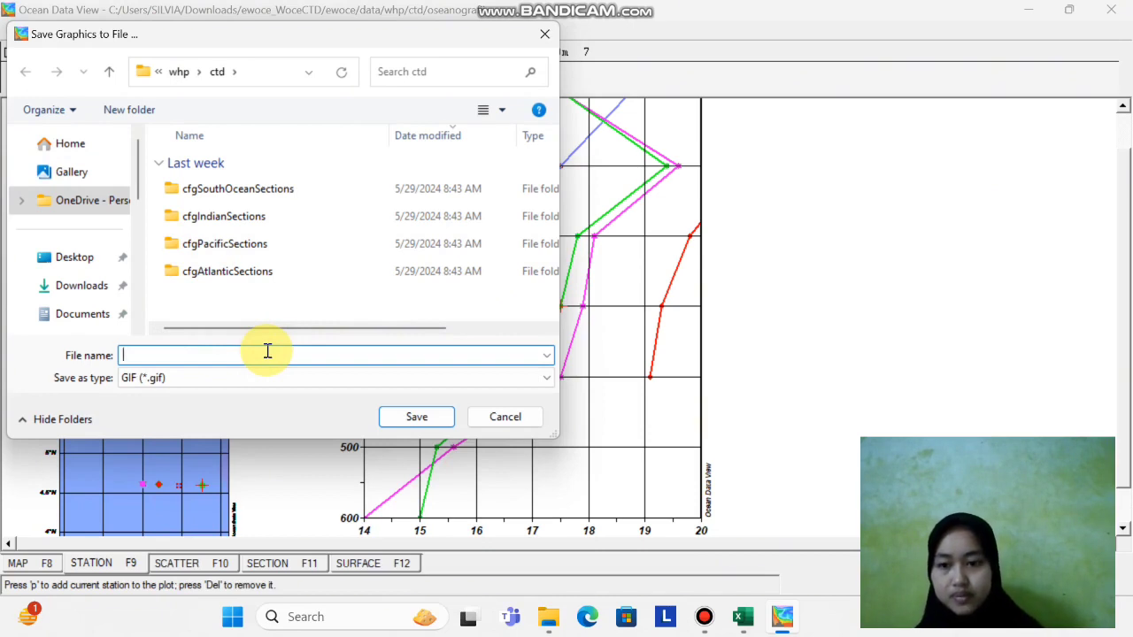
{"action": "type", "text": "sil"}
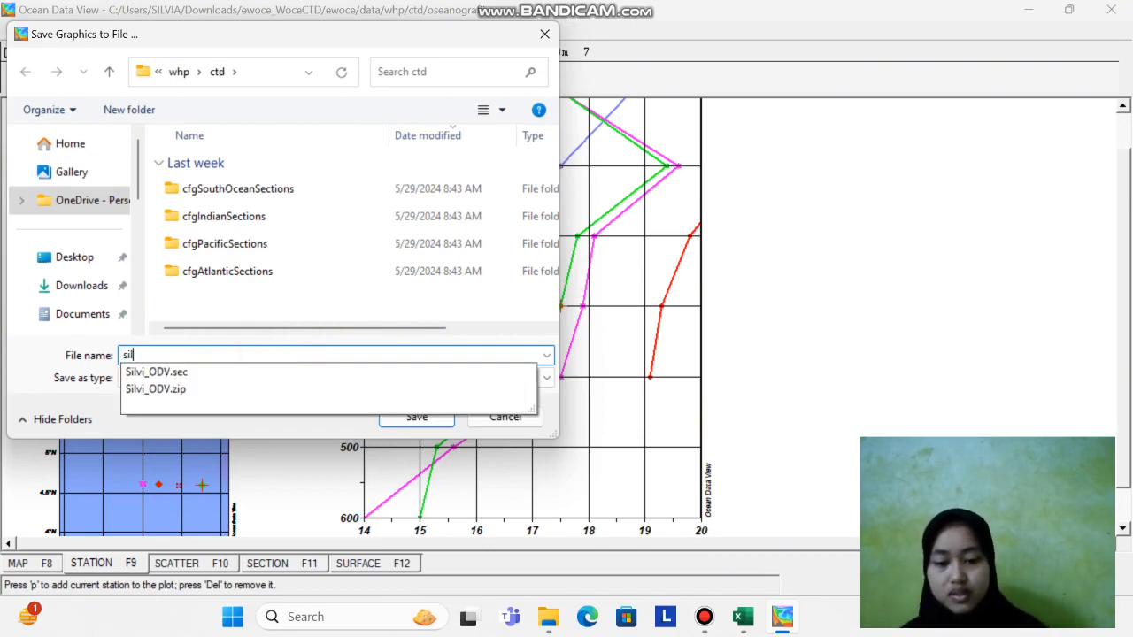
{"action": "type", "text": "vi-"}
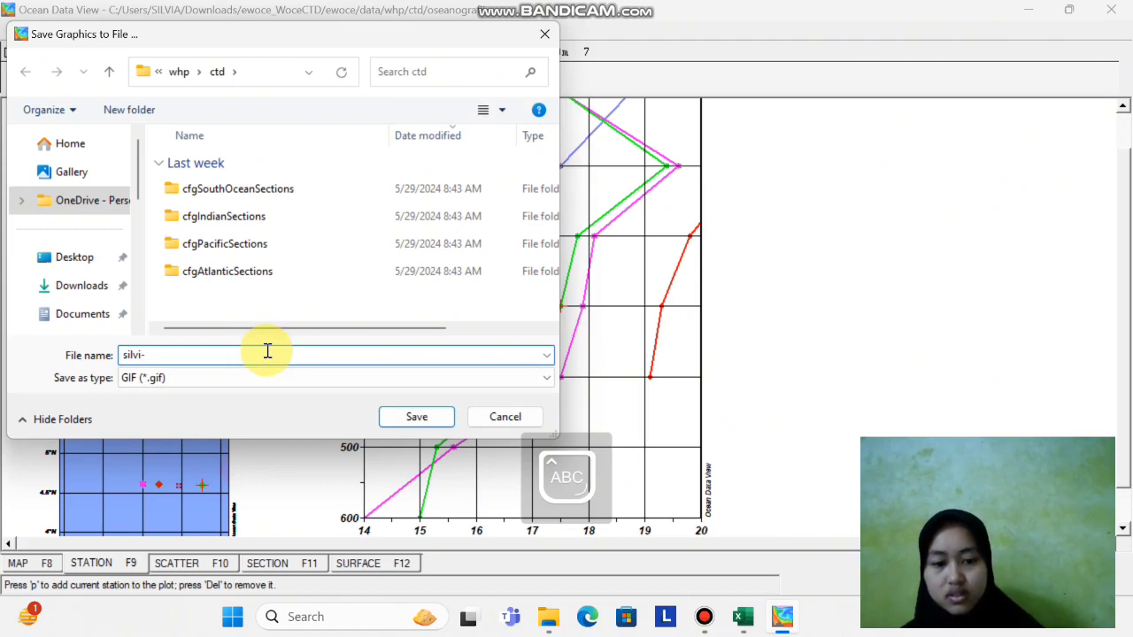
{"action": "key", "text": "BackSpace"}
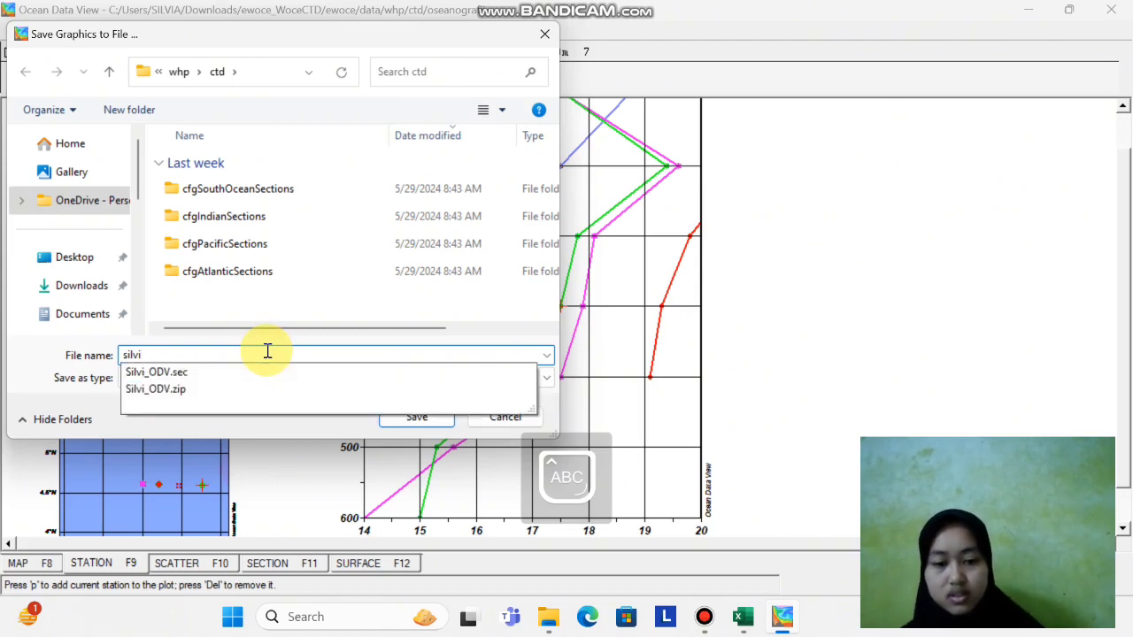
{"action": "type", "text": "-"}
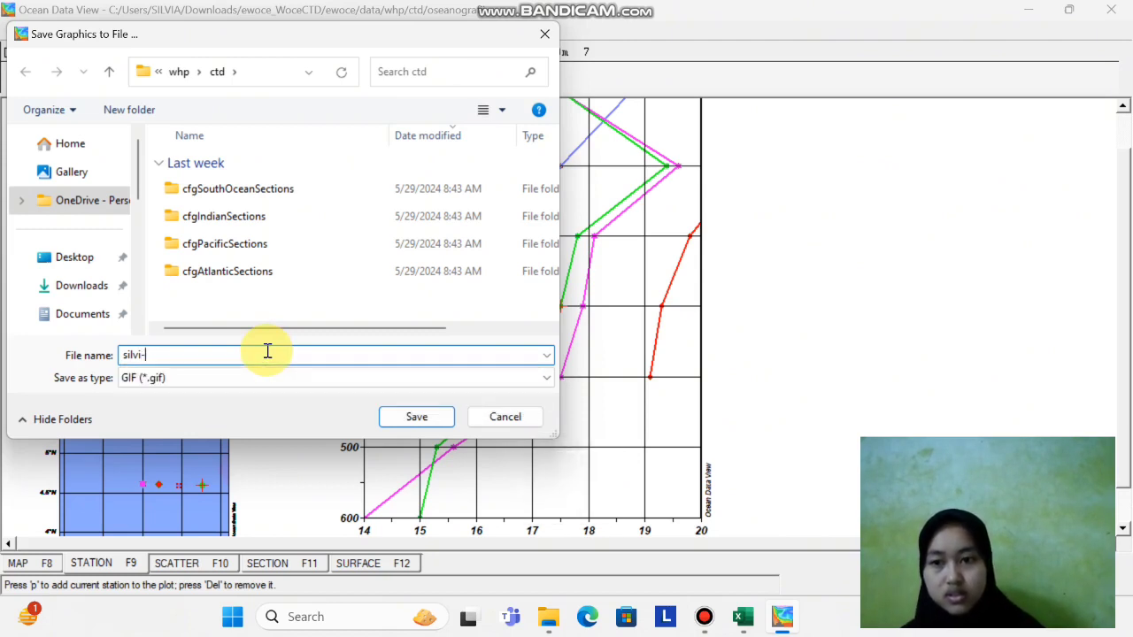
{"action": "key", "text": "BackSpace"}
{"action": "type", "text": "-"}
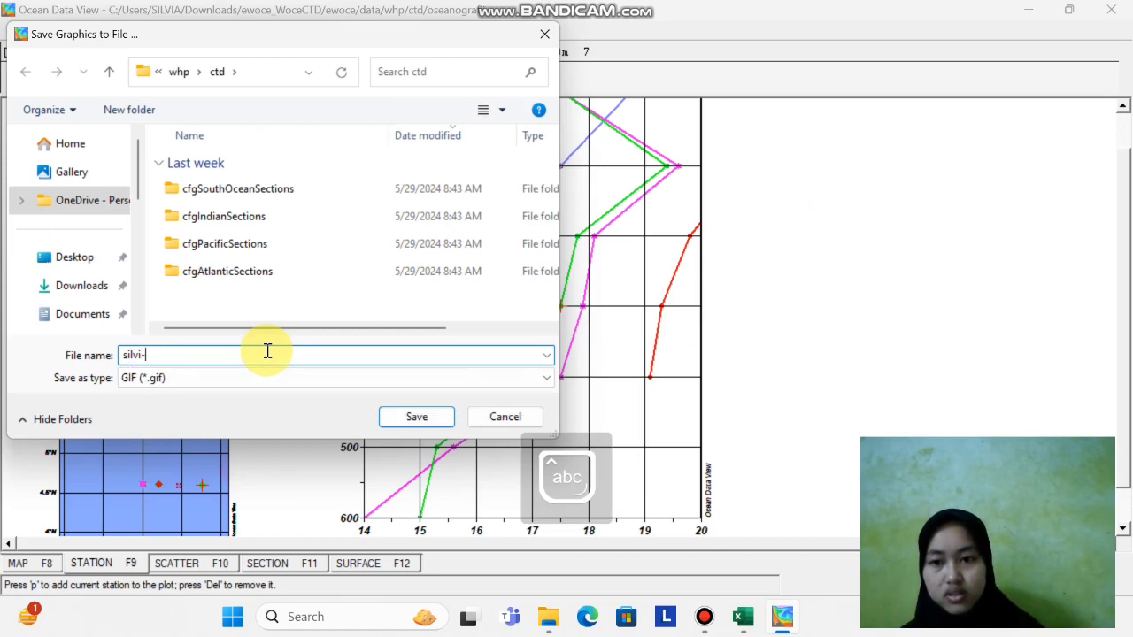
{"action": "key", "text": "BackSpace"}
{"action": "type", "text": "_"}
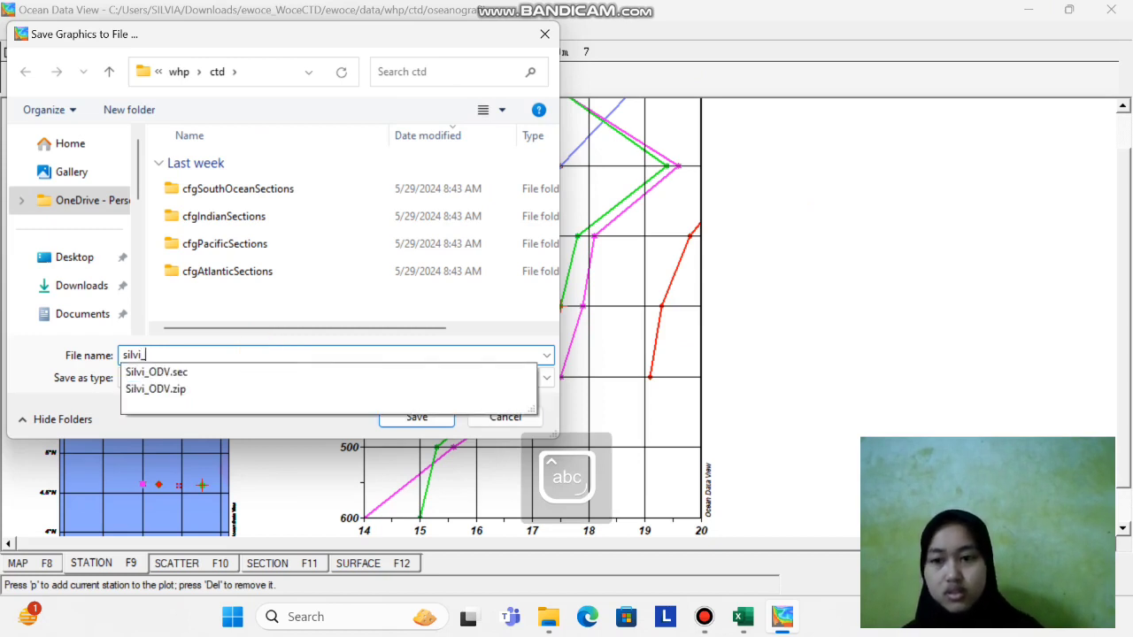
{"action": "type", "text": "odv"}
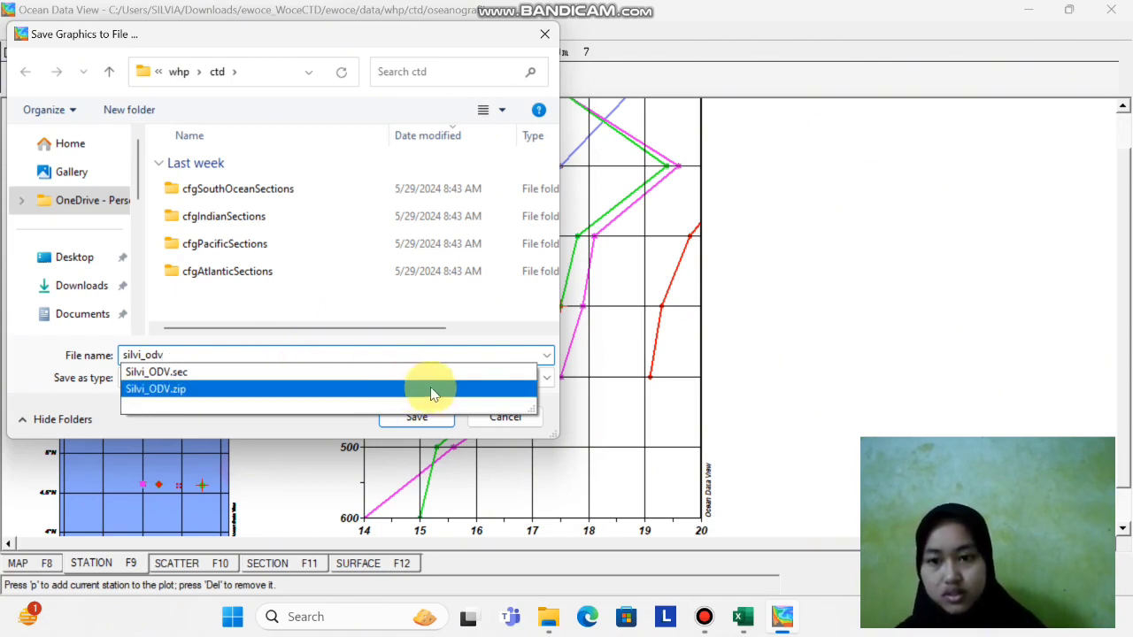
Choose PNG as the file type and write the station plot image at 300 dpi
{"action": "left_click", "coordinate": [550, 382]}
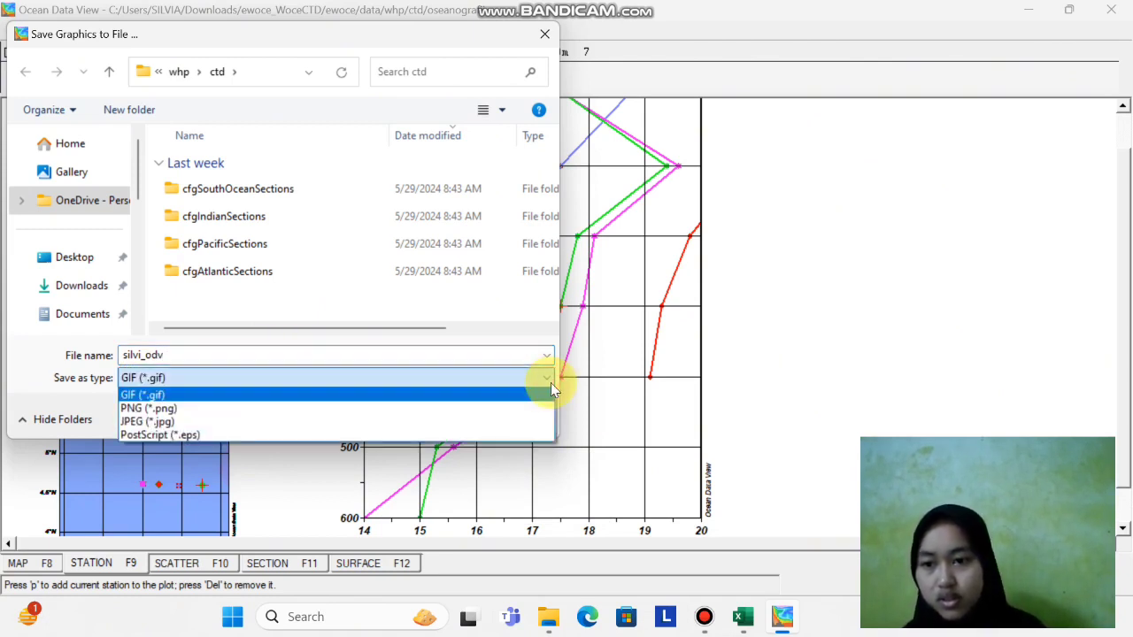
{"action": "left_click", "coordinate": [203, 405]}
{"action": "left_click", "coordinate": [415, 416]}
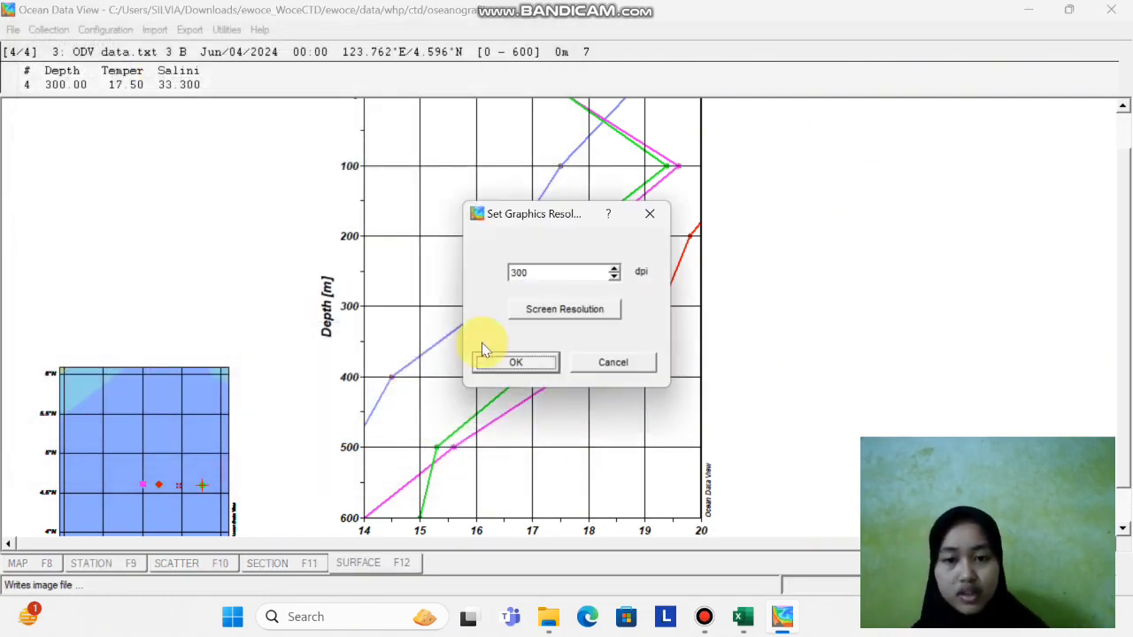
{"action": "left_click", "coordinate": [531, 366]}
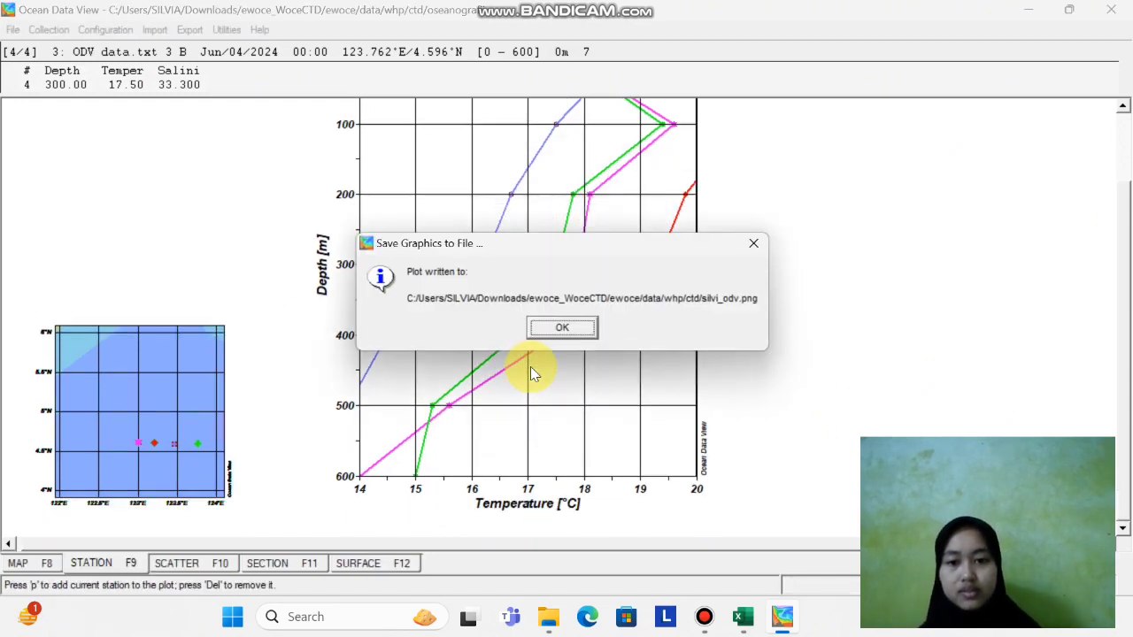
{"action": "left_click", "coordinate": [572, 328]}
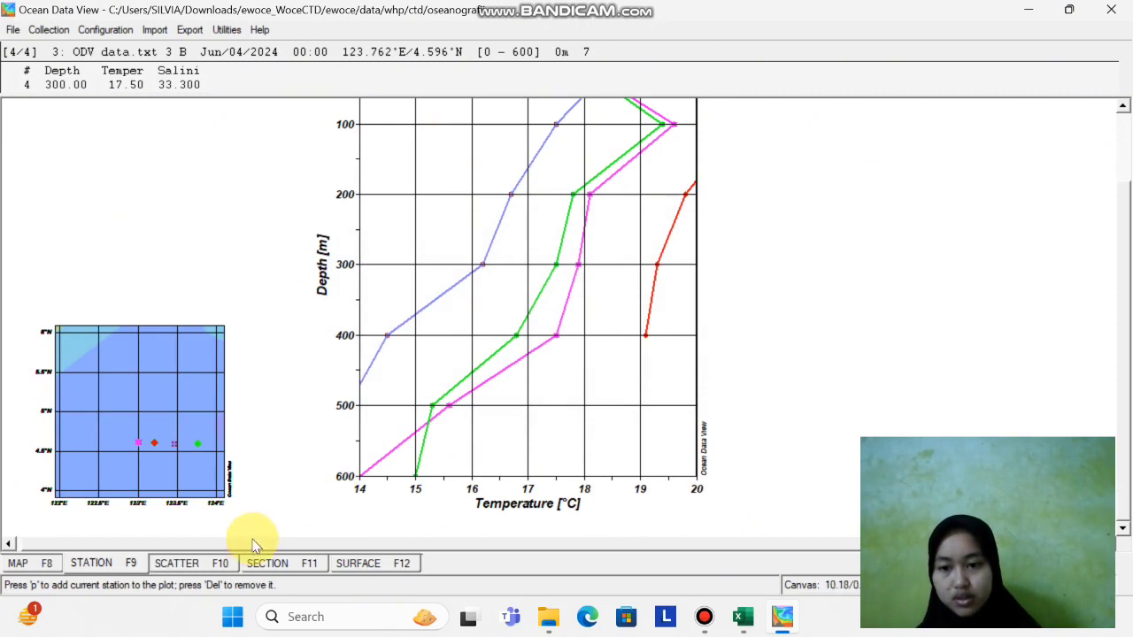
In the section view, define a section spine through the four stations from west to east and accept its characteristics with Distance as coordinate
{"action": "left_click", "coordinate": [292, 562]}
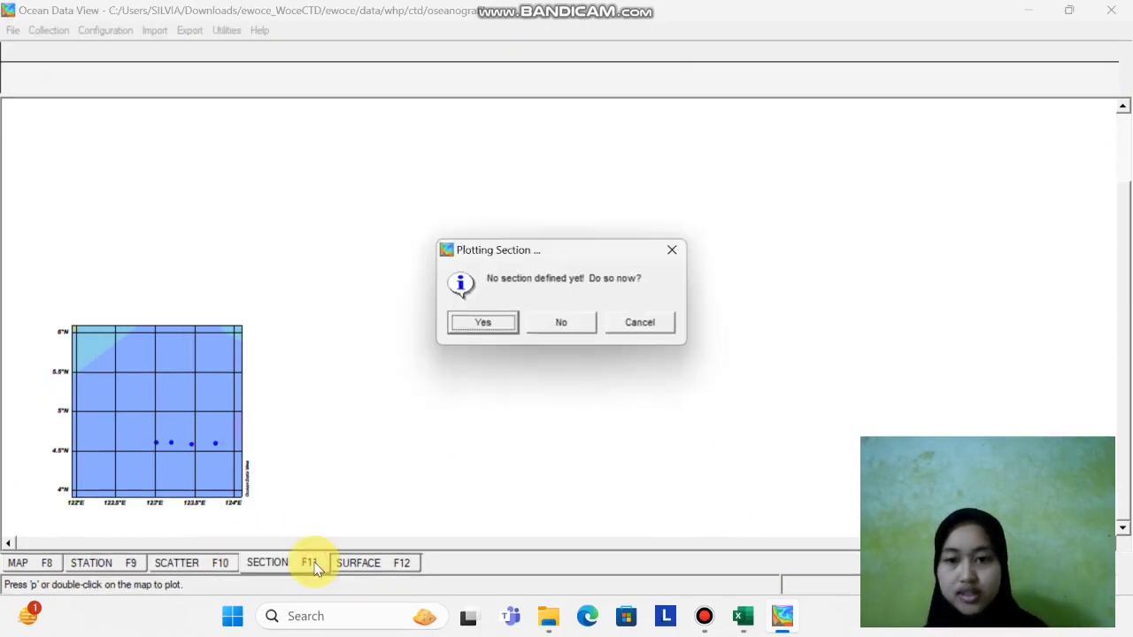
{"action": "left_click", "coordinate": [500, 324]}
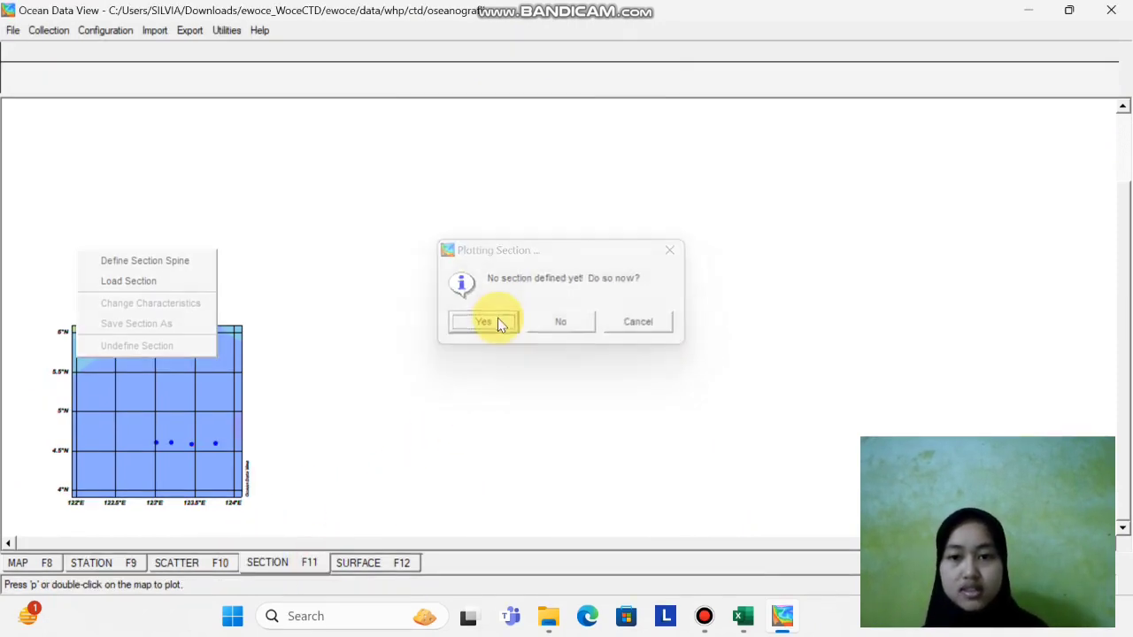
{"action": "left_click", "coordinate": [128, 263]}
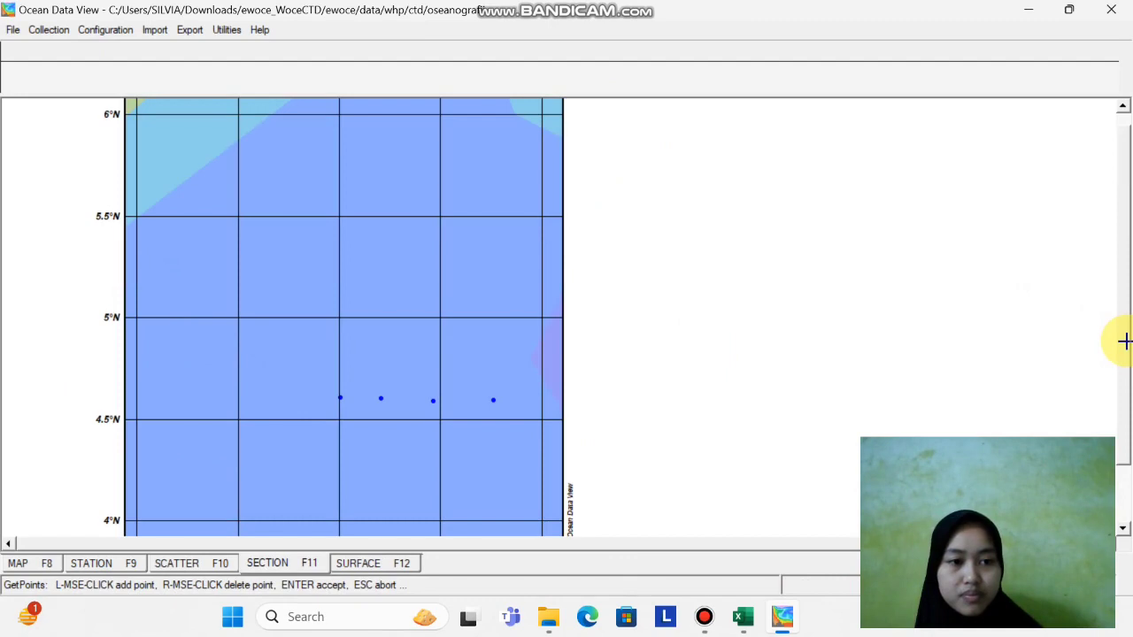
{"action": "scroll", "coordinate": [1124, 340], "scroll_direction": "down", "scroll_amount": 1}
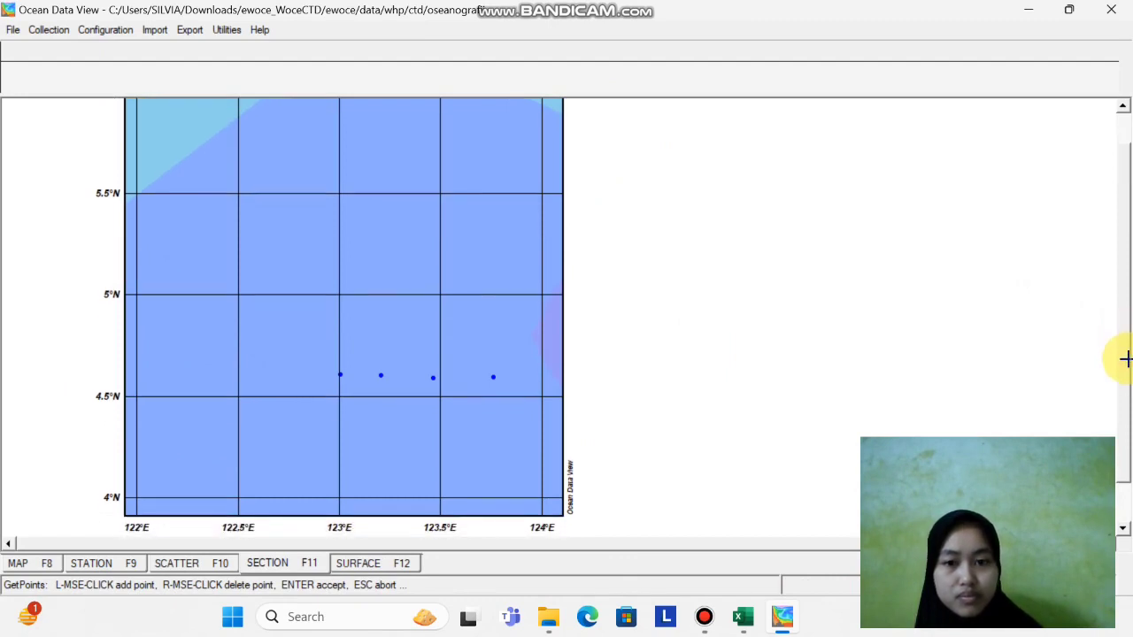
{"action": "left_click", "coordinate": [337, 373]}
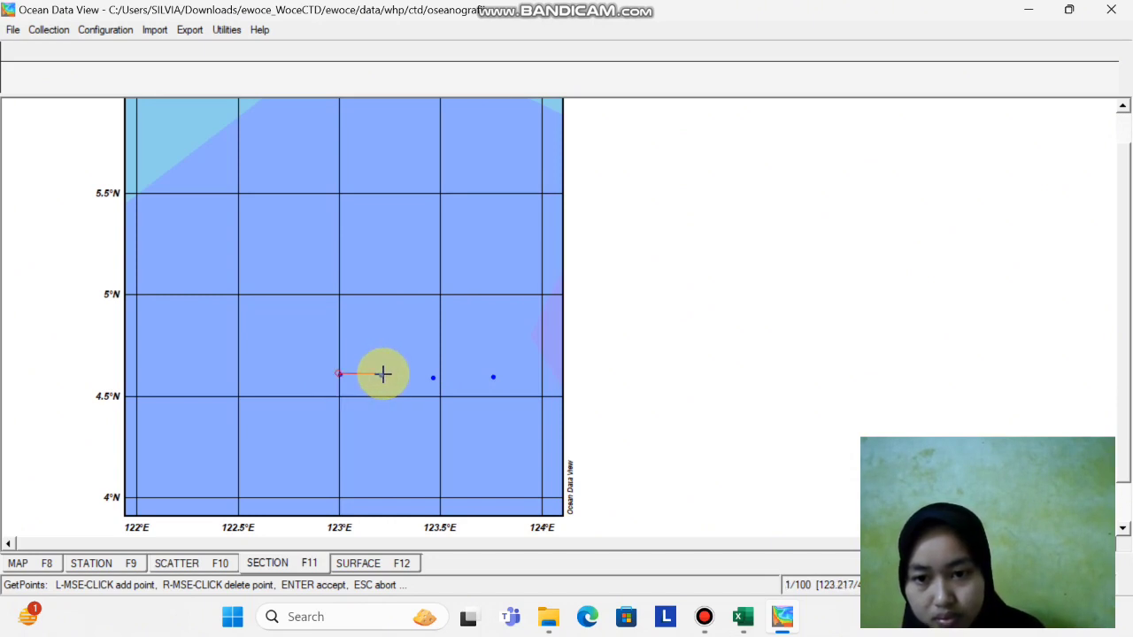
{"action": "left_click", "coordinate": [381, 374]}
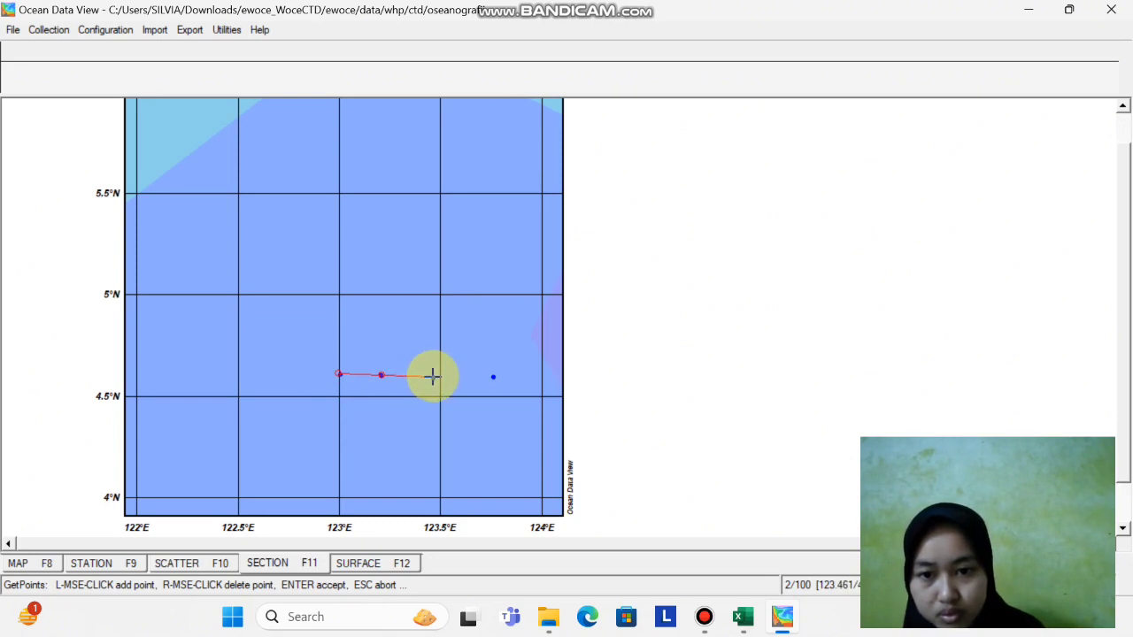
{"action": "left_click", "coordinate": [432, 376]}
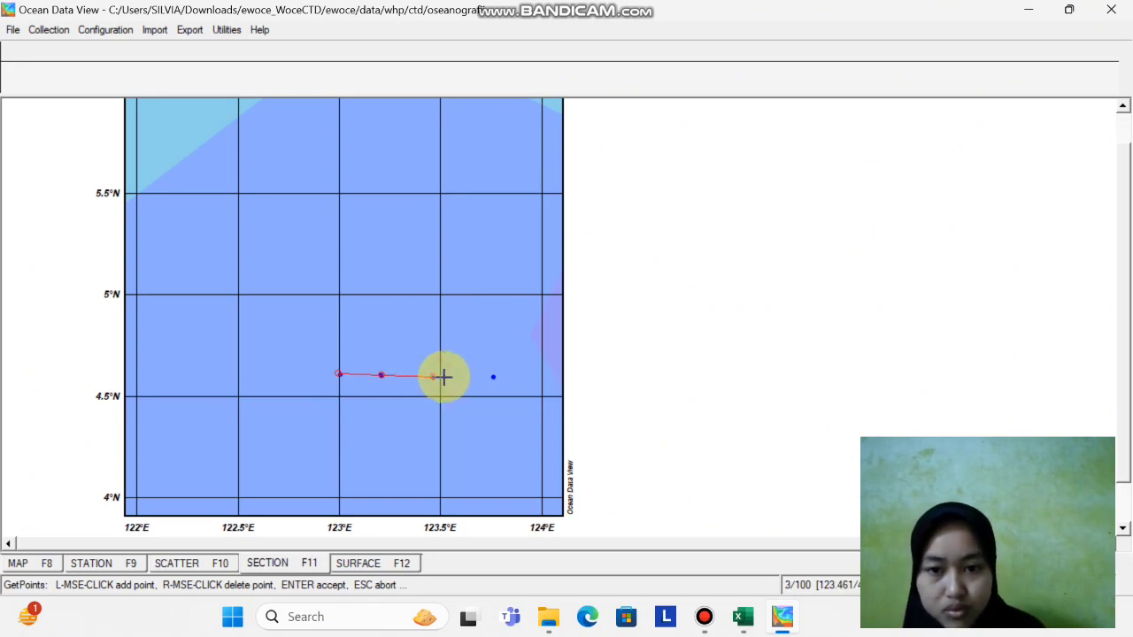
{"action": "left_click", "coordinate": [497, 377]}
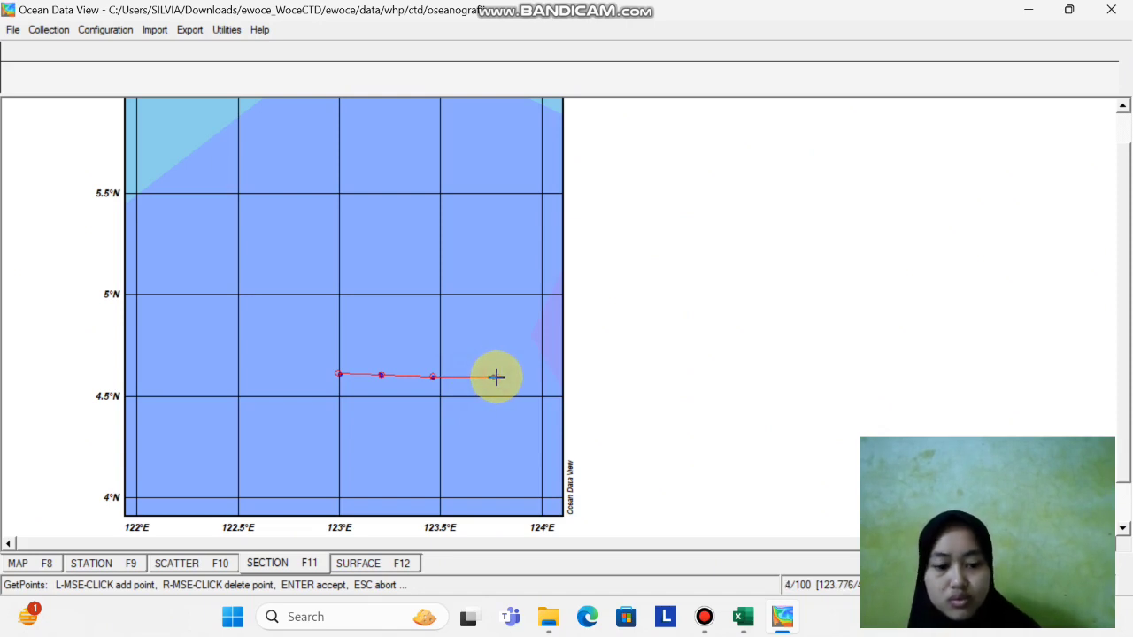
{"action": "key", "text": "Return"}
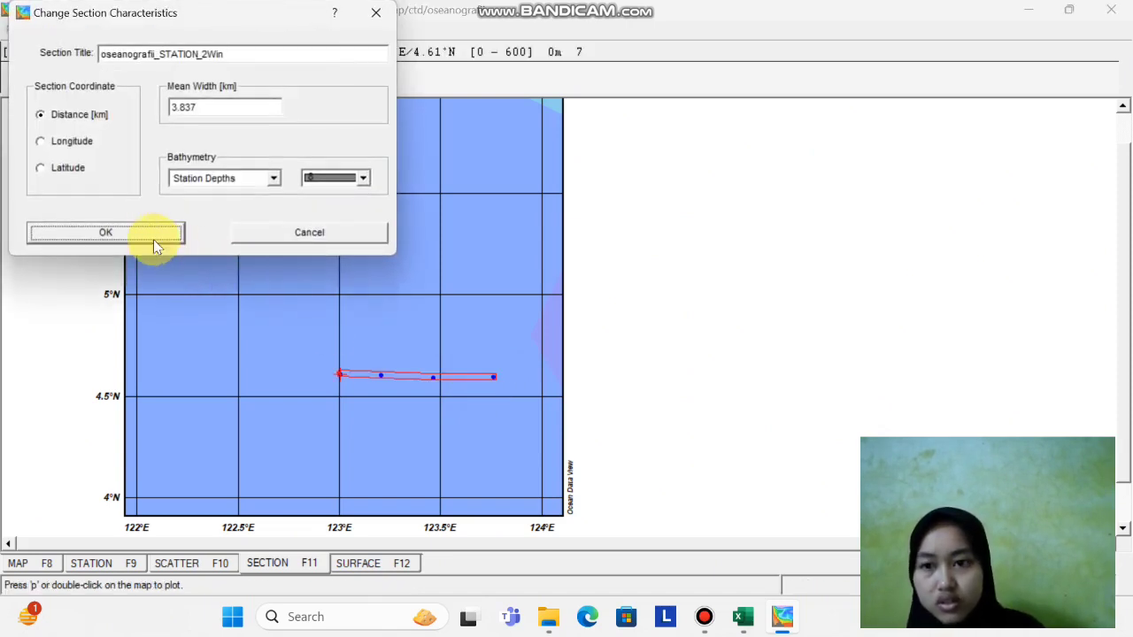
{"action": "left_click", "coordinate": [153, 237]}
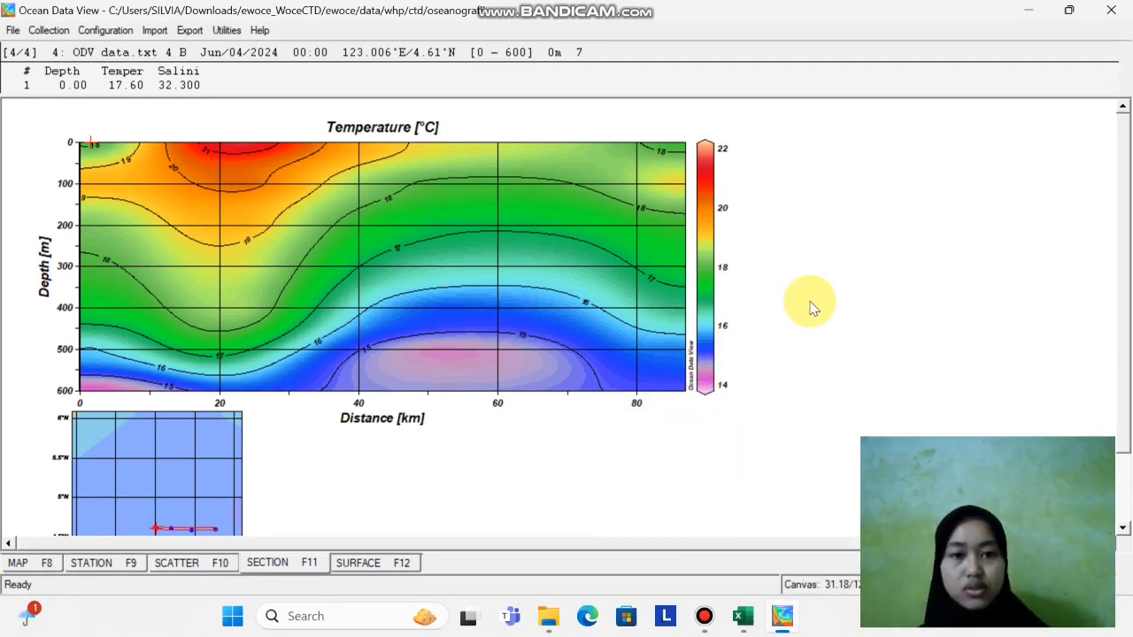
Change the Z-variable of the section plot to Salinity [psu]
{"action": "scroll", "coordinate": [1116, 329], "scroll_direction": "down", "scroll_amount": 1}
{"action": "right_click", "coordinate": [569, 262]}
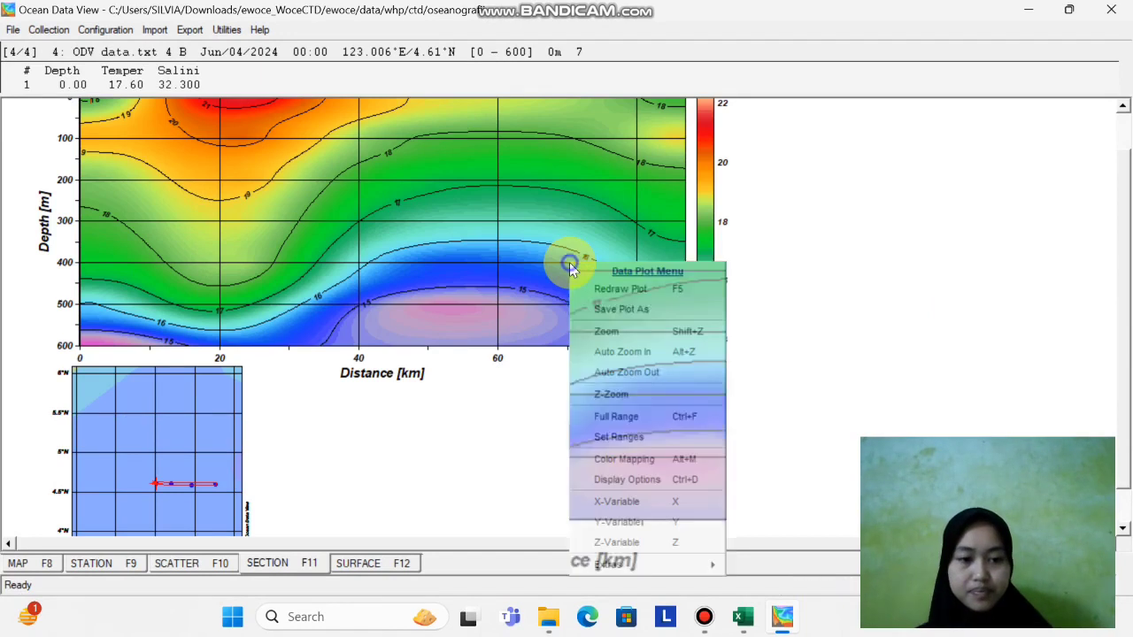
{"action": "left_click", "coordinate": [655, 549]}
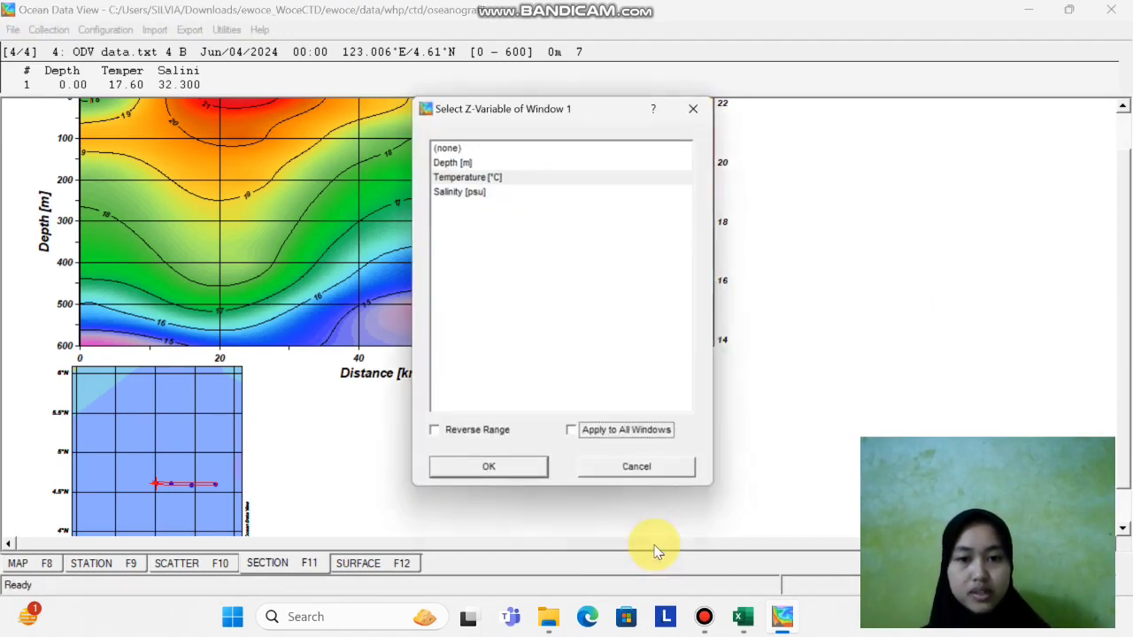
{"action": "left_click", "coordinate": [451, 194]}
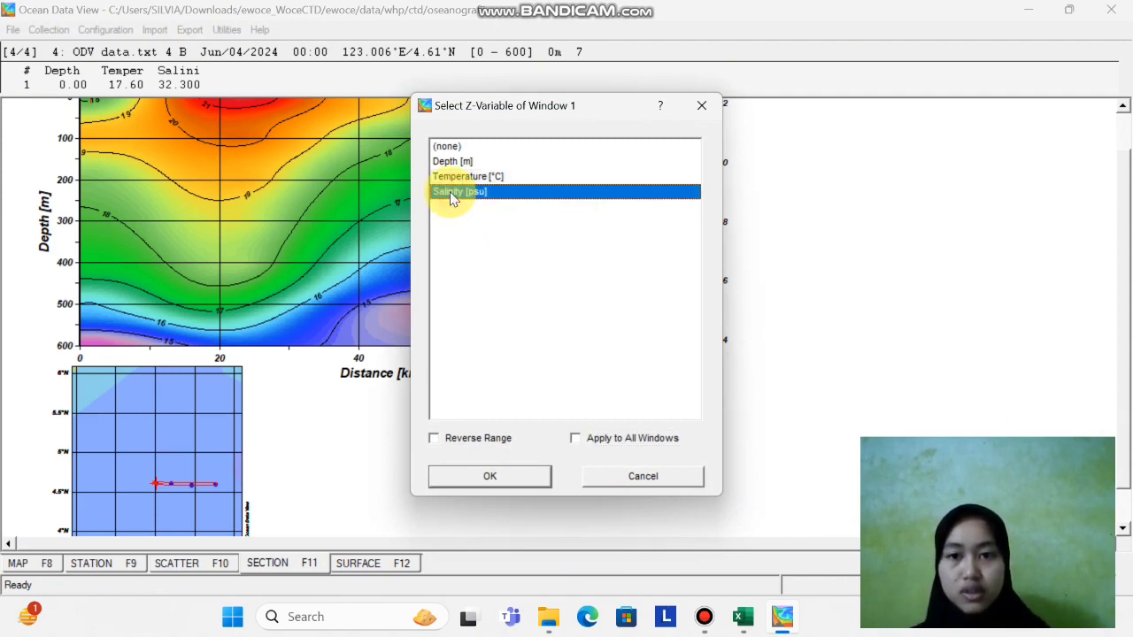
{"action": "left_click", "coordinate": [541, 476]}
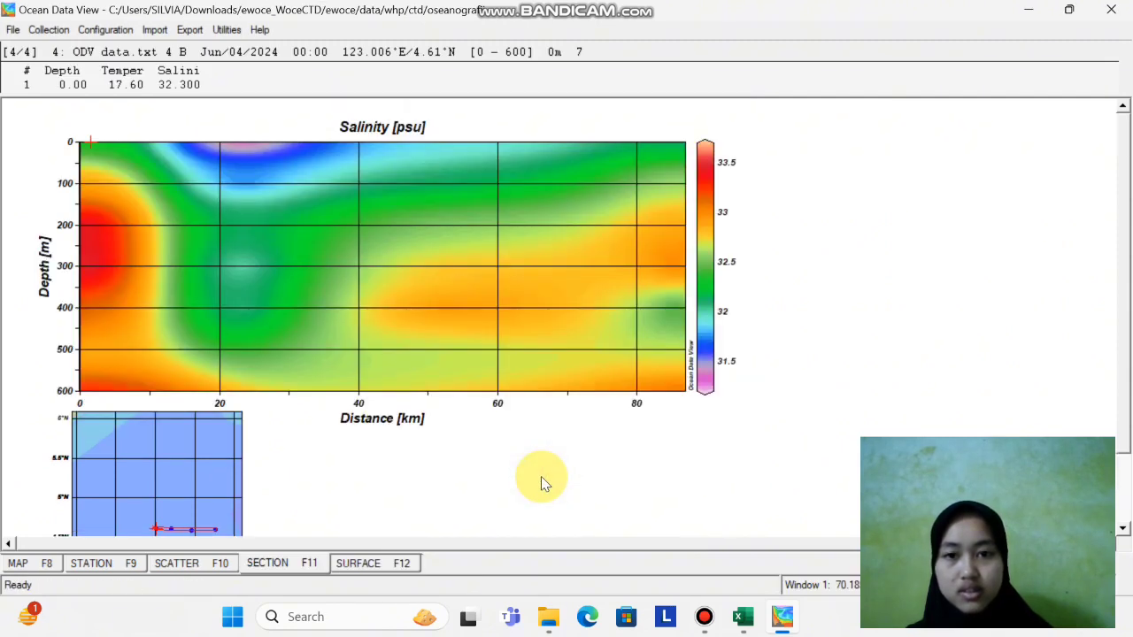
Add labelled contour lines from 31 to 33.75 in increments of 0.25 to the gridded salinity section
{"action": "right_click", "coordinate": [422, 251]}
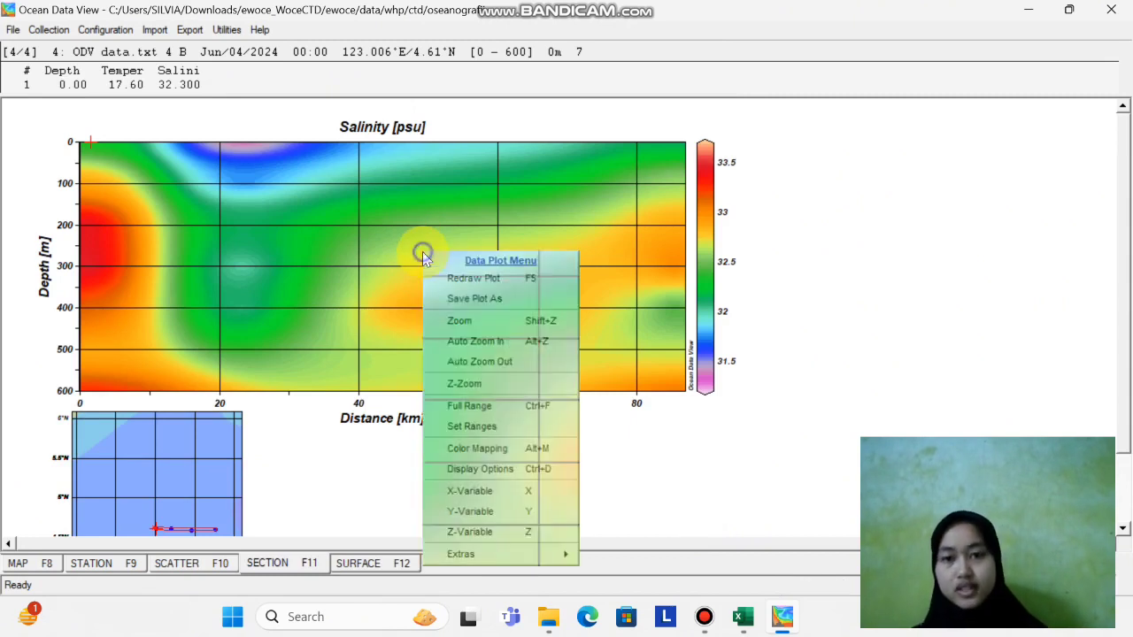
{"action": "left_click", "coordinate": [491, 468]}
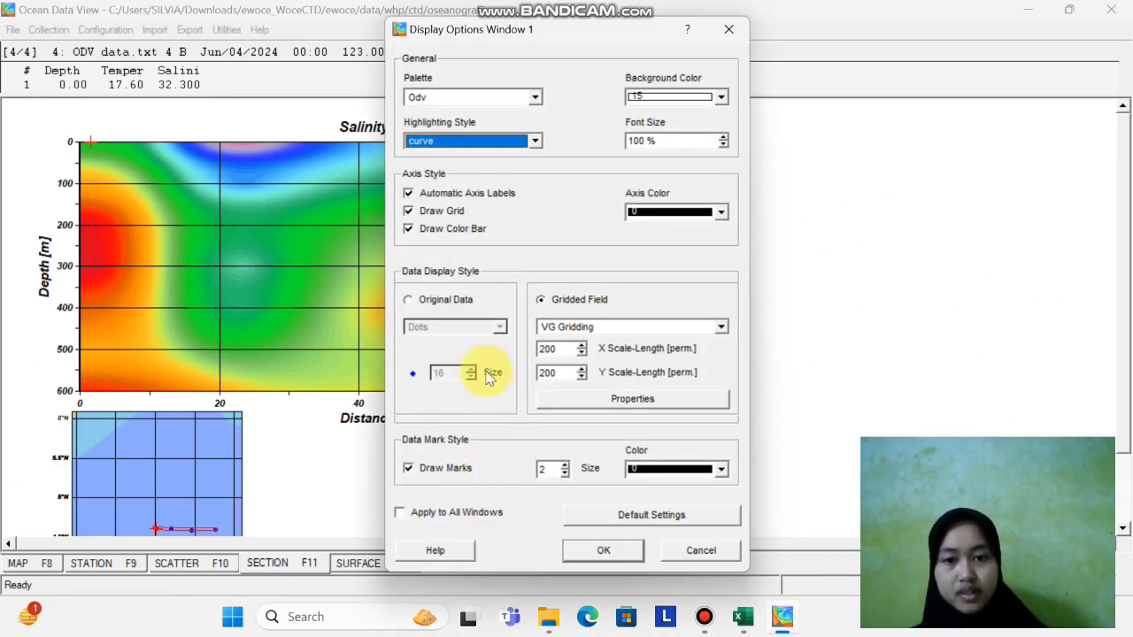
{"action": "left_click", "coordinate": [622, 399]}
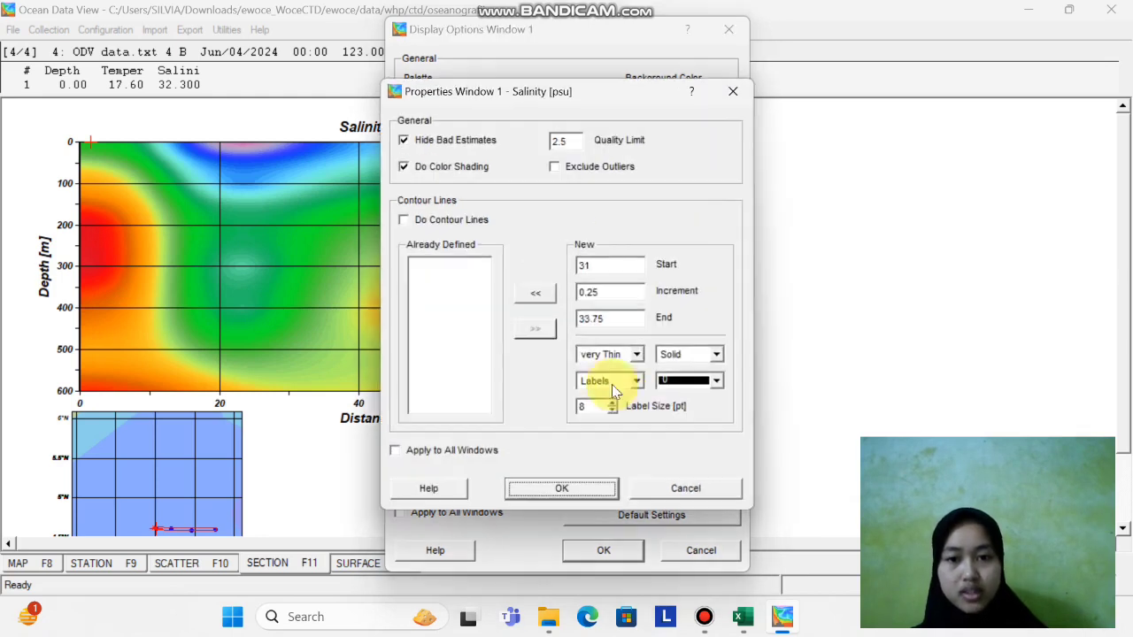
{"action": "left_click", "coordinate": [540, 295]}
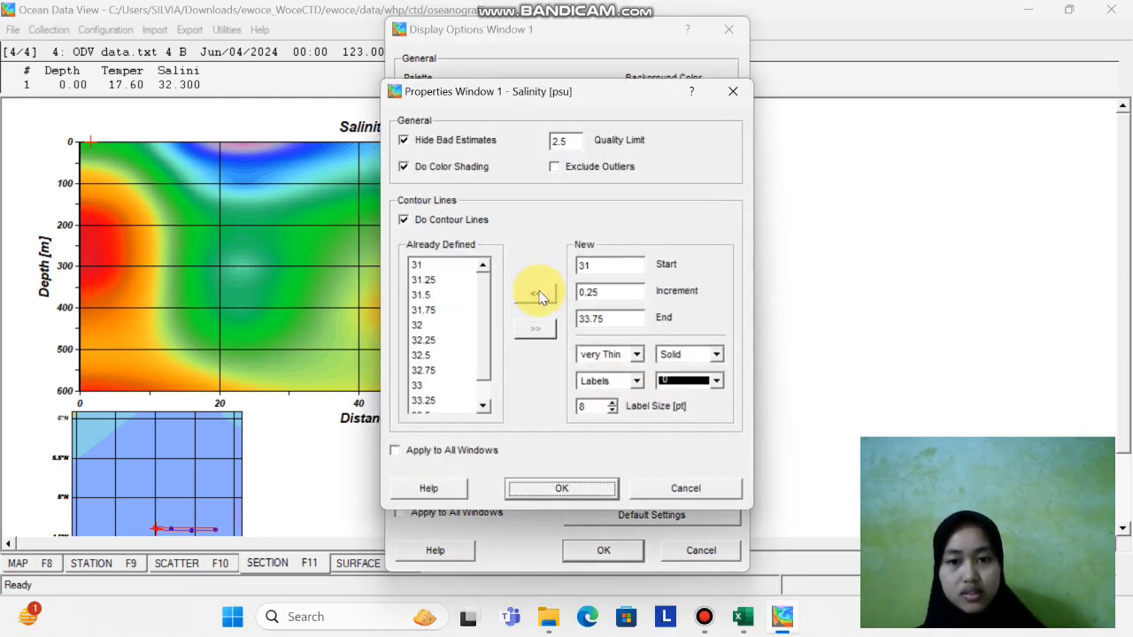
{"action": "left_click", "coordinate": [562, 487]}
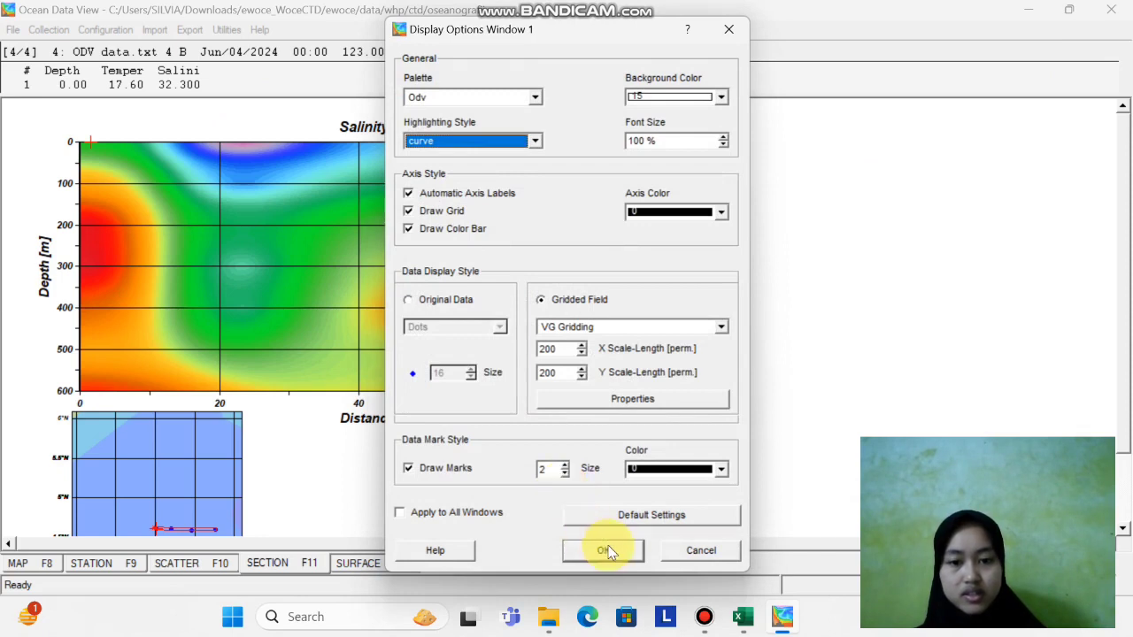
{"action": "left_click", "coordinate": [607, 549]}
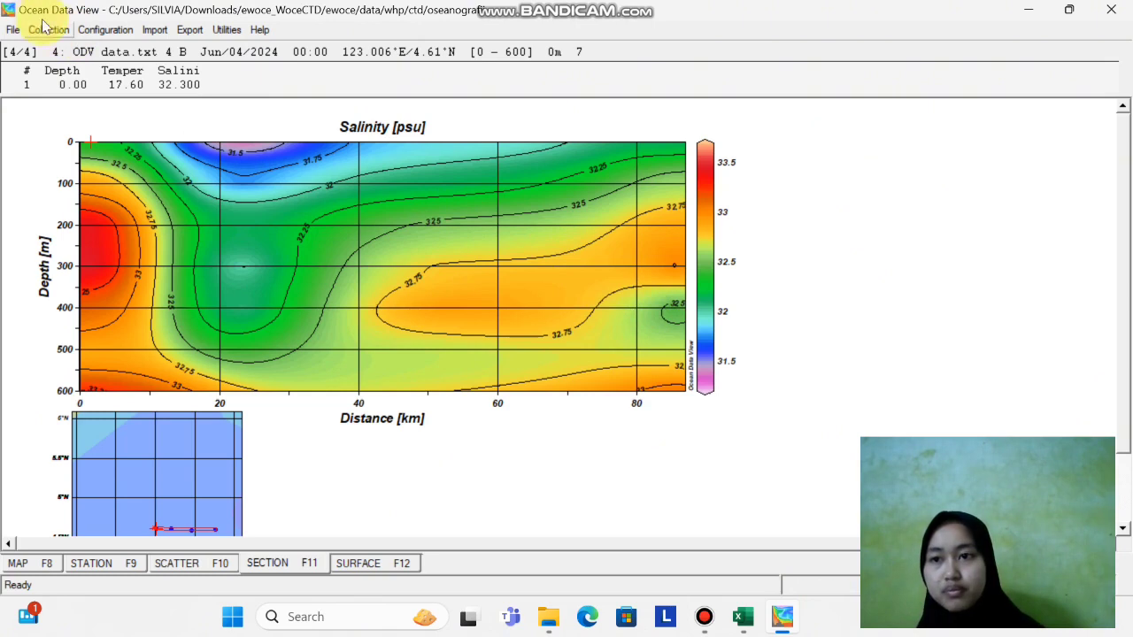
Start saving the section plot canvas as an image and name the file silvi_odv.2
{"action": "left_click", "coordinate": [13, 29]}
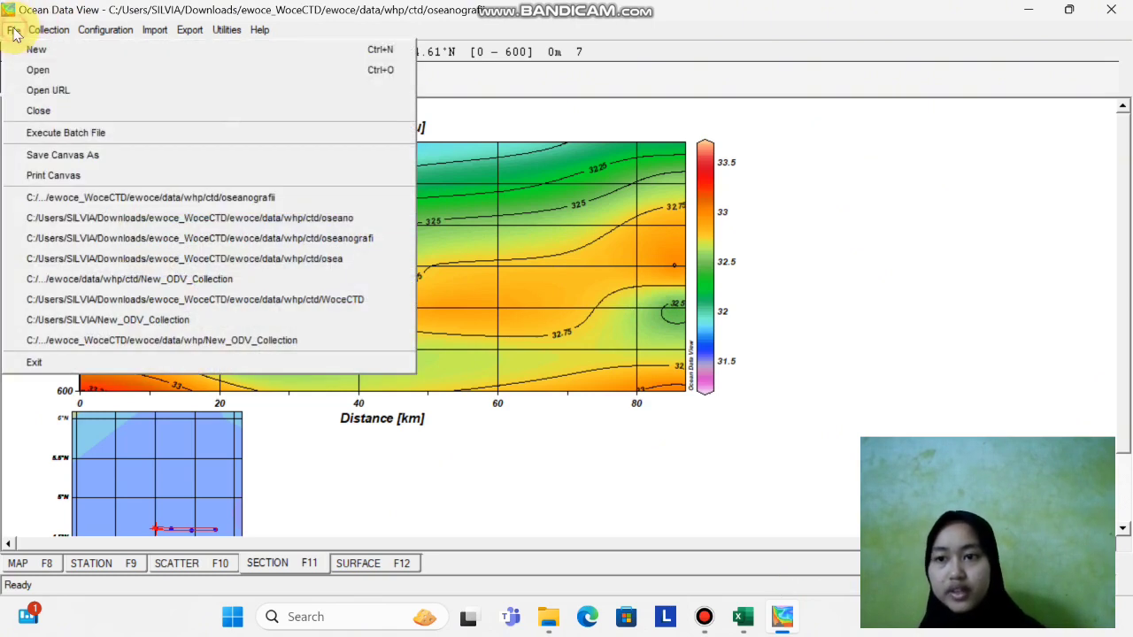
{"action": "left_click", "coordinate": [61, 157]}
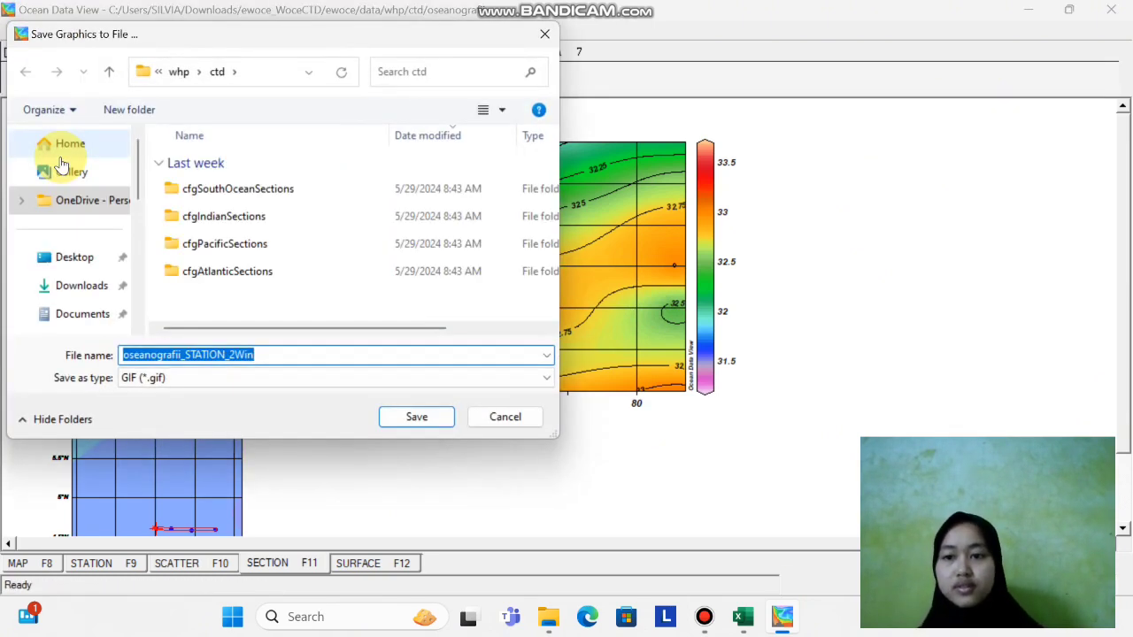
{"action": "left_click", "coordinate": [265, 352]}
{"action": "key", "text": "BackSpace"}
{"action": "key", "text": "BackSpace"}
{"action": "key", "text": "BackSpace"}
{"action": "key", "text": "BackSpace"}
{"action": "key", "text": "BackSpace"}
{"action": "key", "text": "BackSpace"}
{"action": "key", "text": "BackSpace"}
{"action": "key", "text": "BackSpace"}
{"action": "key", "text": "BackSpace"}
{"action": "key", "text": "BackSpace"}
{"action": "key", "text": "BackSpace"}
{"action": "key", "text": "BackSpace"}
{"action": "key", "text": "BackSpace"}
{"action": "key", "text": "BackSpace"}
{"action": "key", "text": "BackSpace"}
{"action": "key", "text": "BackSpace"}
{"action": "key", "text": "BackSpace"}
{"action": "key", "text": "BackSpace"}
{"action": "key", "text": "BackSpace"}
{"action": "key", "text": "BackSpace"}
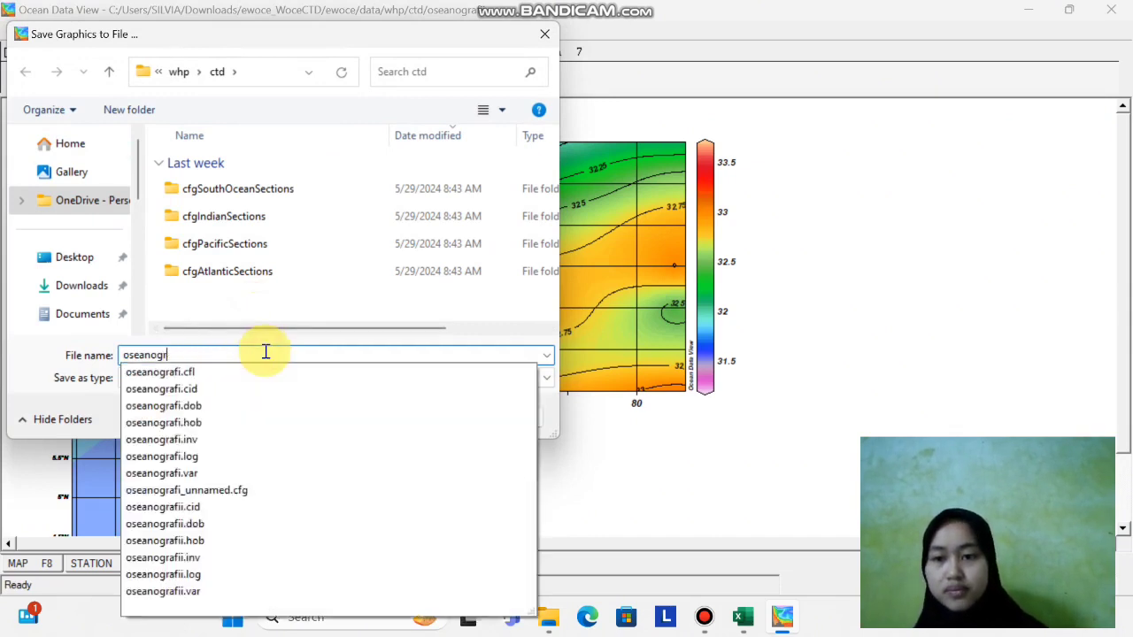
{"action": "type", "text": "silvi"}
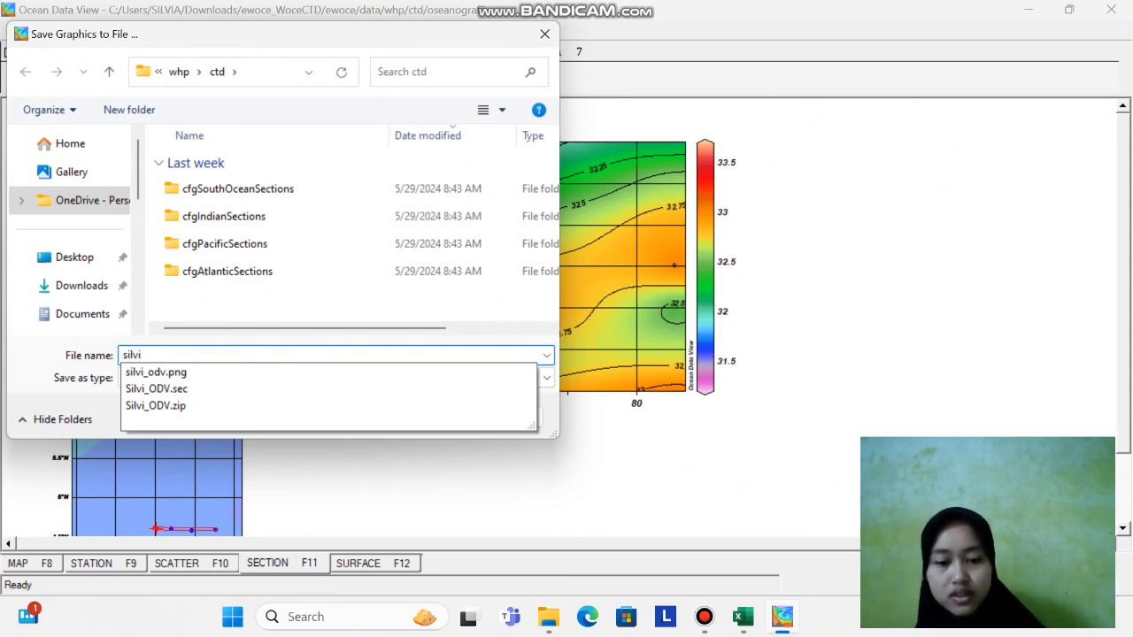
{"action": "type", "text": "_odv.2"}
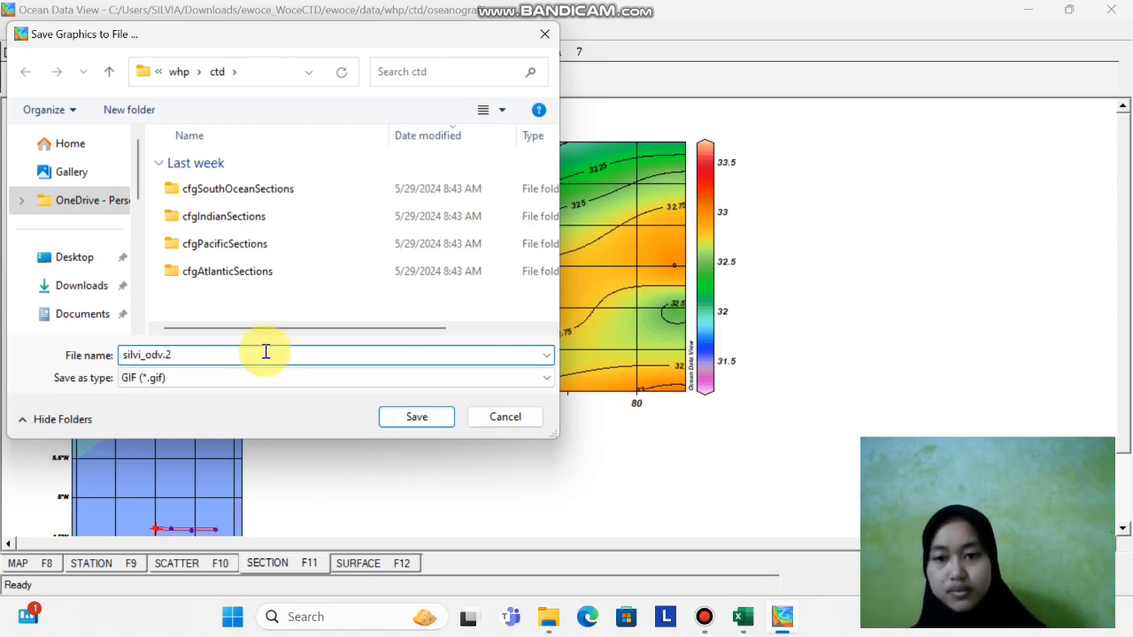
Choose PNG as the file type and save the salinity section image
{"action": "left_click", "coordinate": [507, 378]}
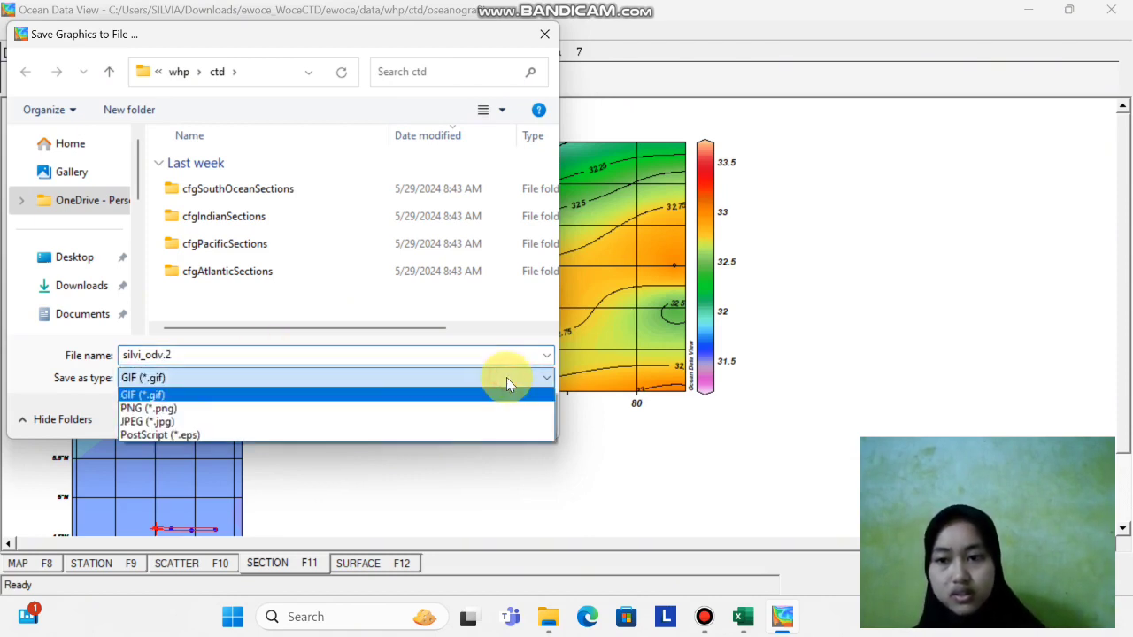
{"action": "left_click", "coordinate": [175, 409]}
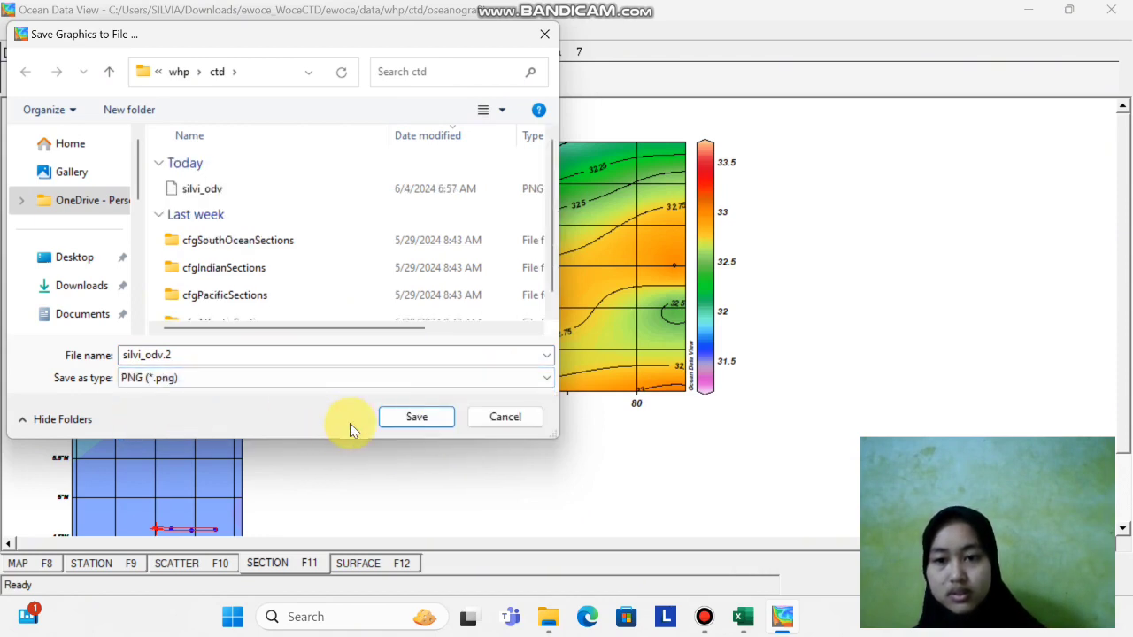
{"action": "left_click", "coordinate": [415, 418]}
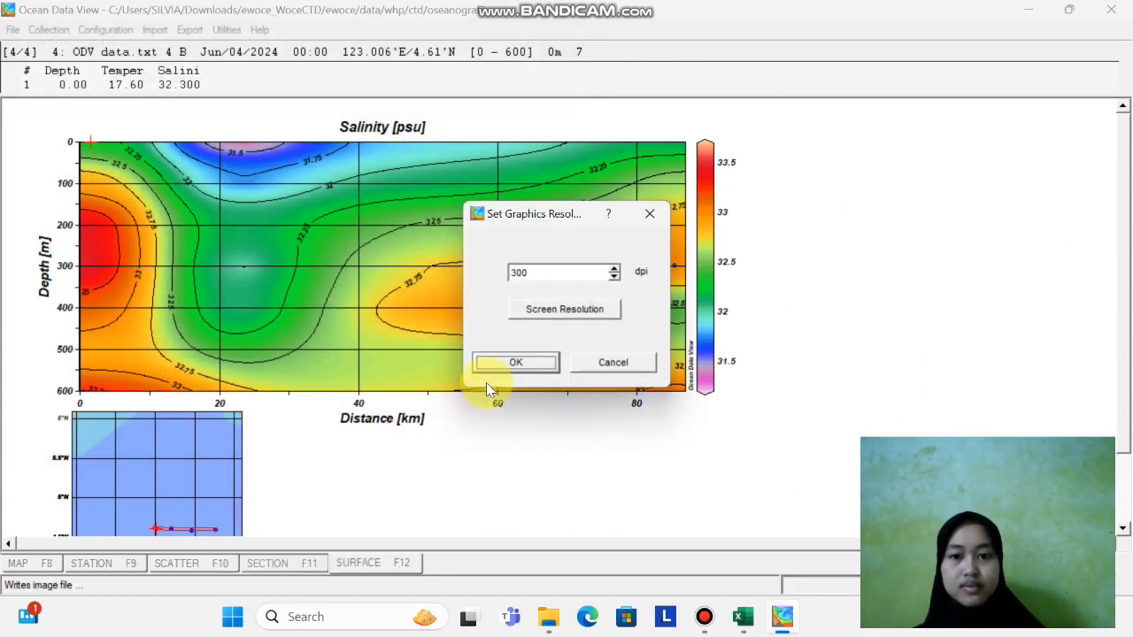